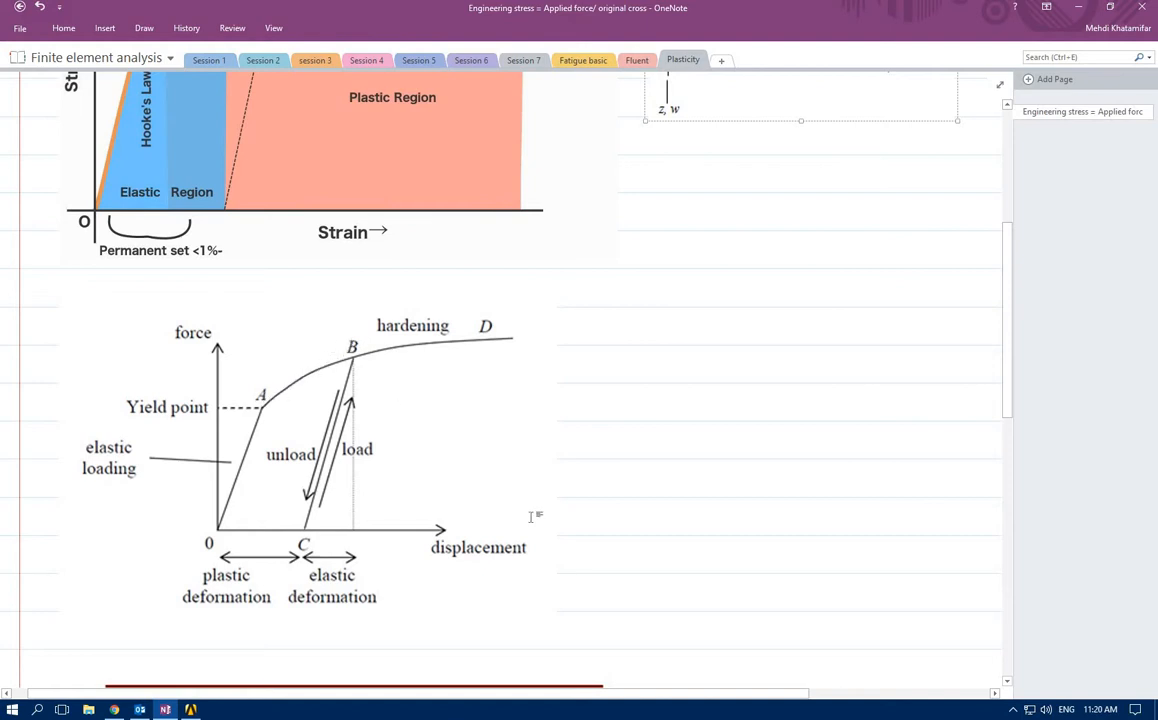
Switch to ANSYS Workbench, add a Static Structural analysis system, and open its Engineering Data
scroll(750, 582, "down", 10)
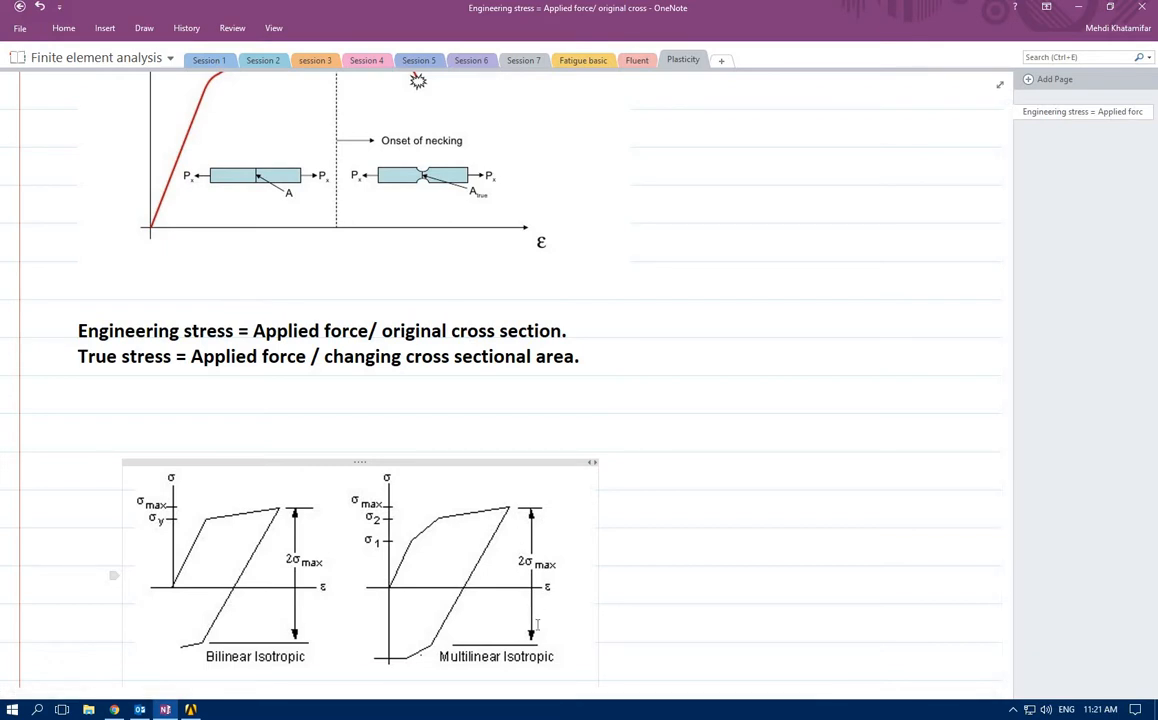
left_click(1079, 9)
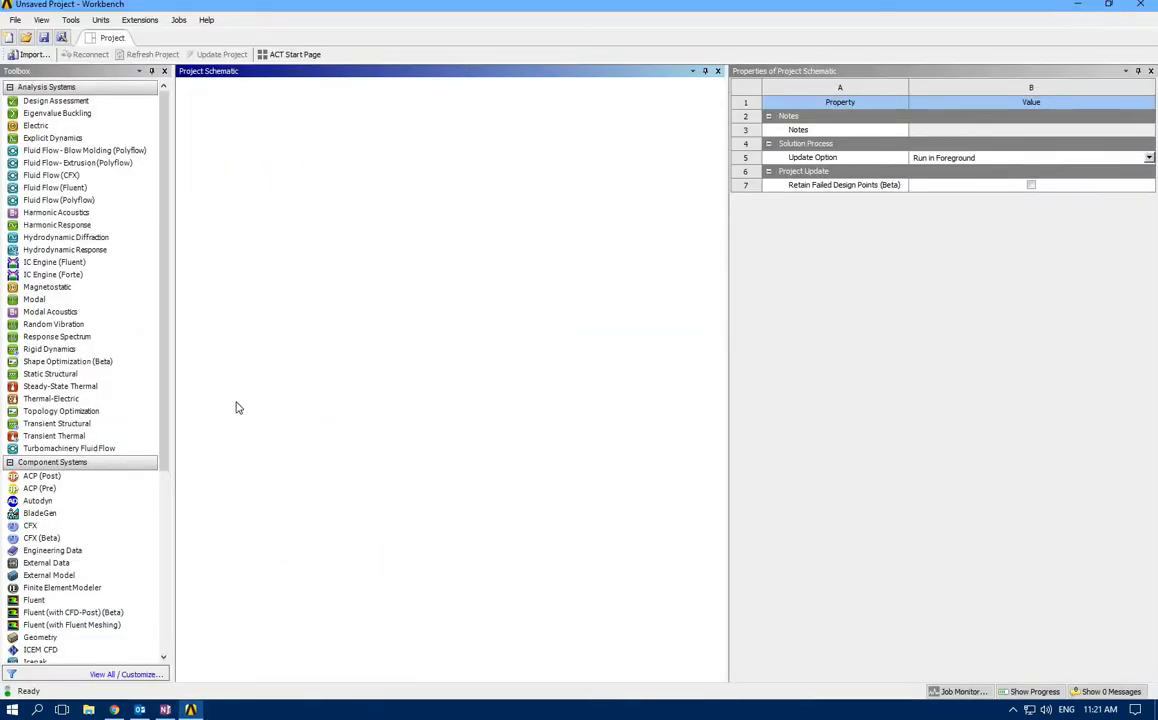
double_click(56, 373)
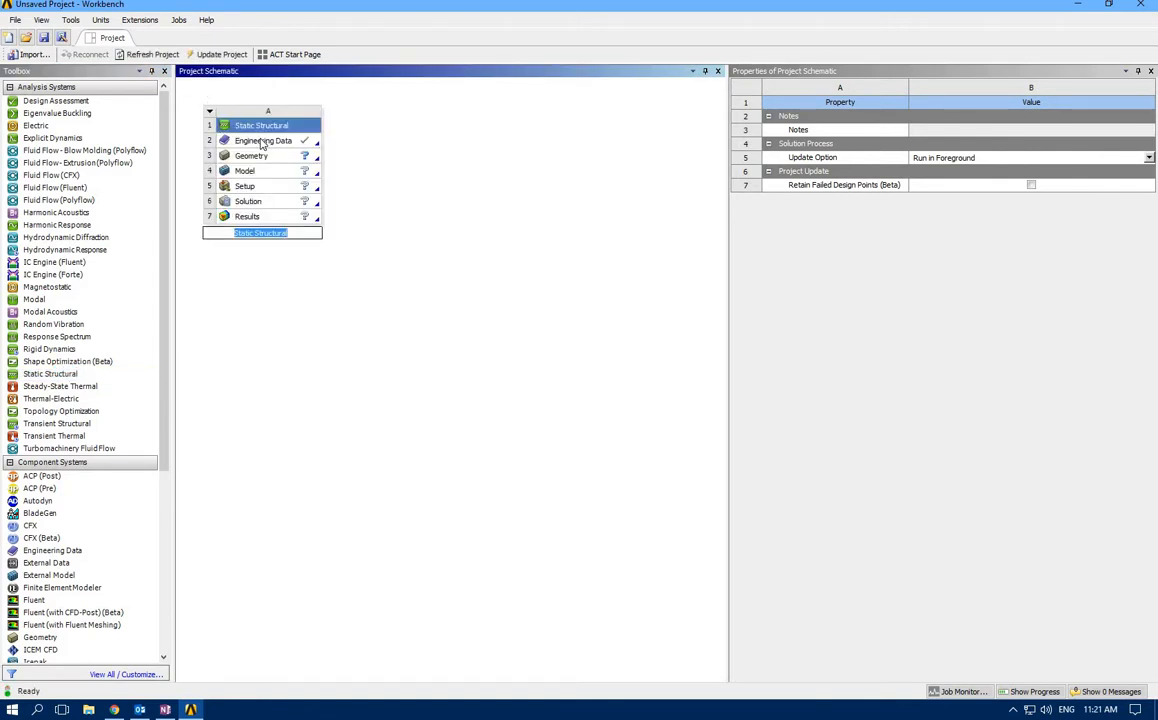
left_click(263, 142)
double_click(263, 142)
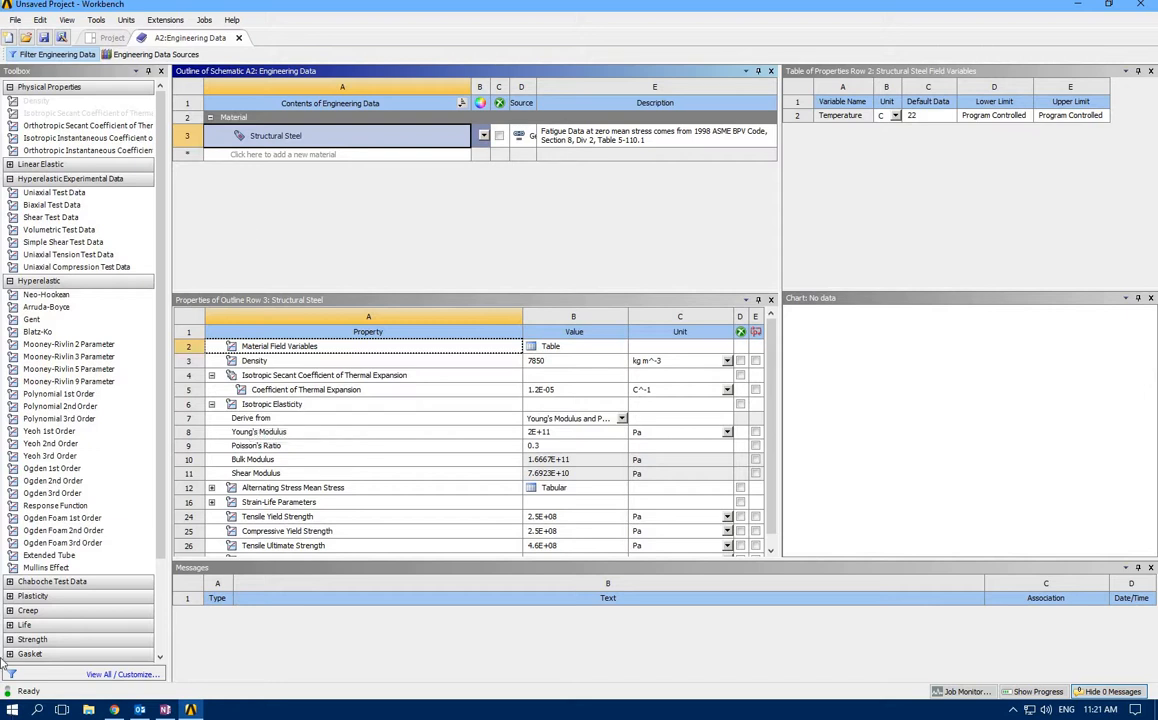
Add the Bilinear Isotropic Hardening plasticity property to the Structural Steel material
left_click(10, 596)
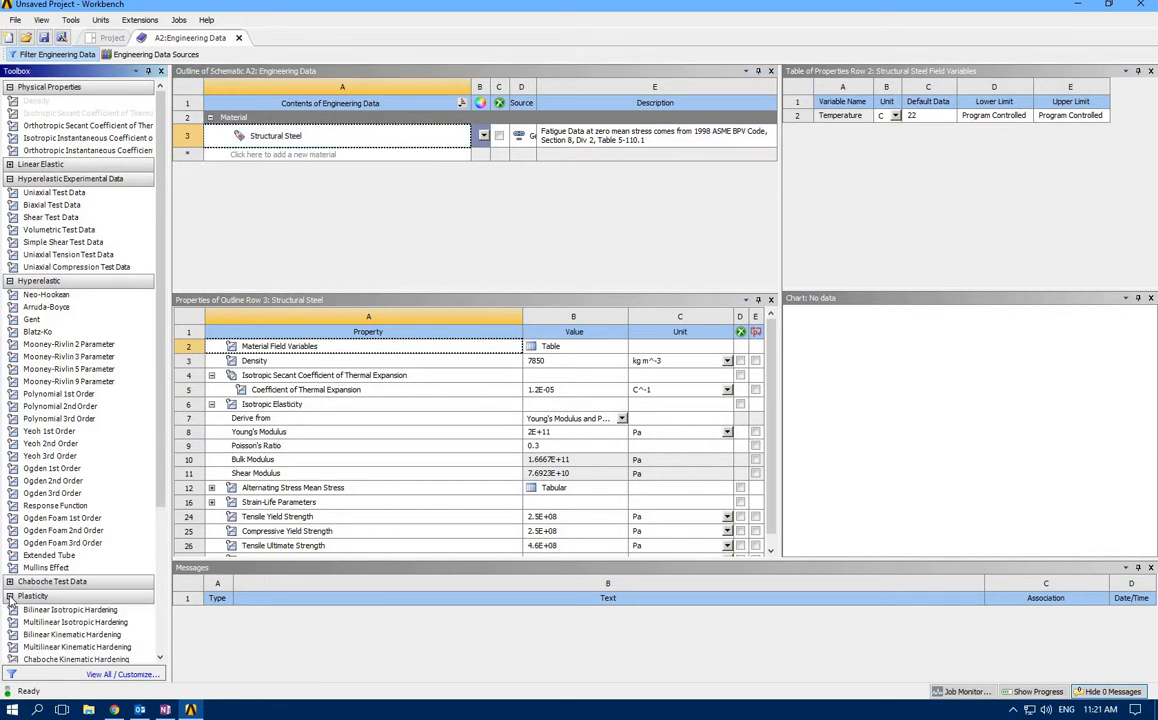
scroll(10, 590, "down", 2)
left_click(9, 106)
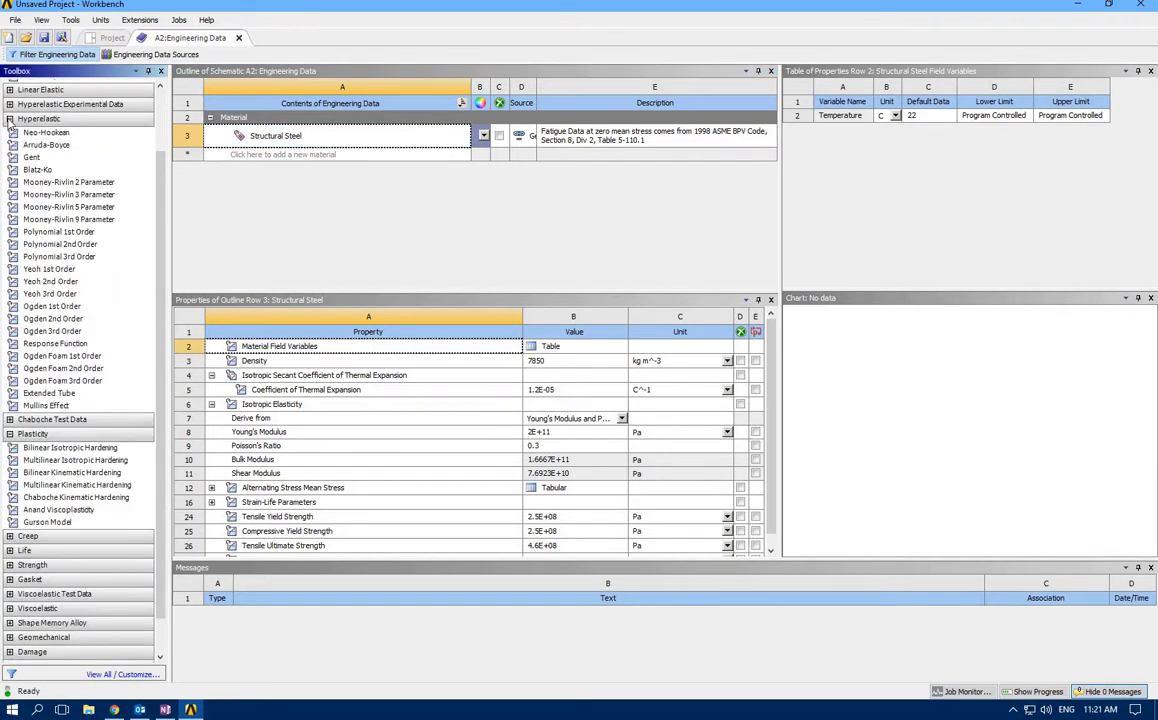
left_click(9, 119)
left_click(10, 87)
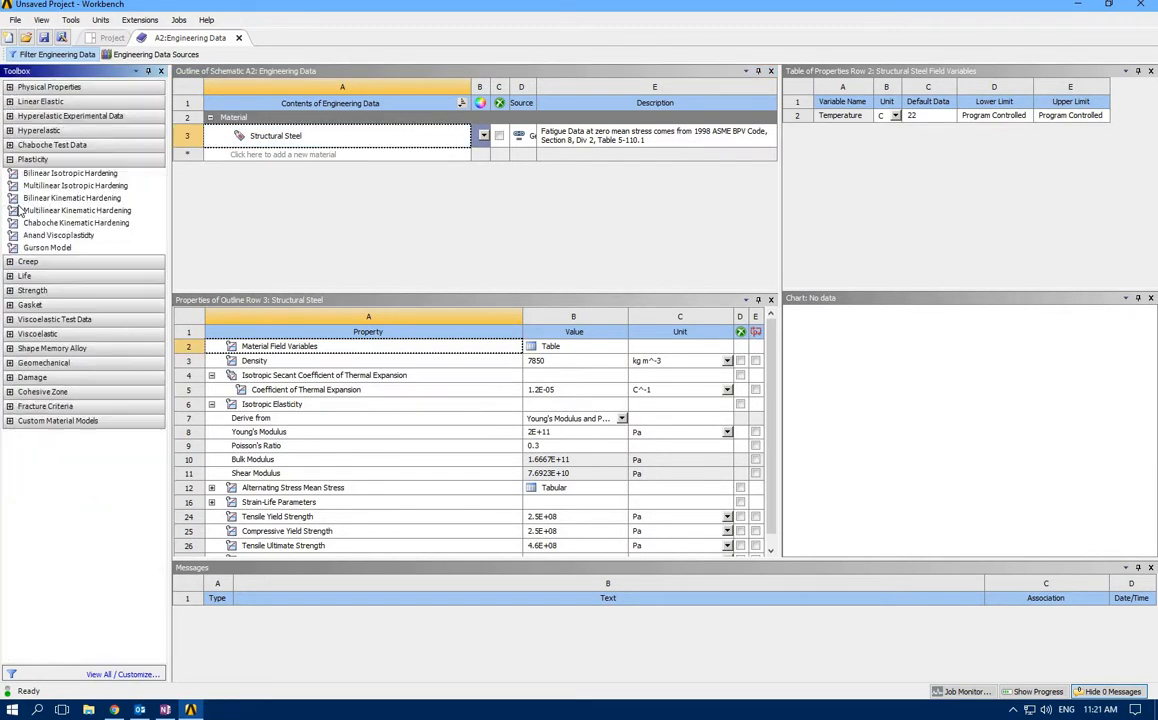
left_click(40, 186)
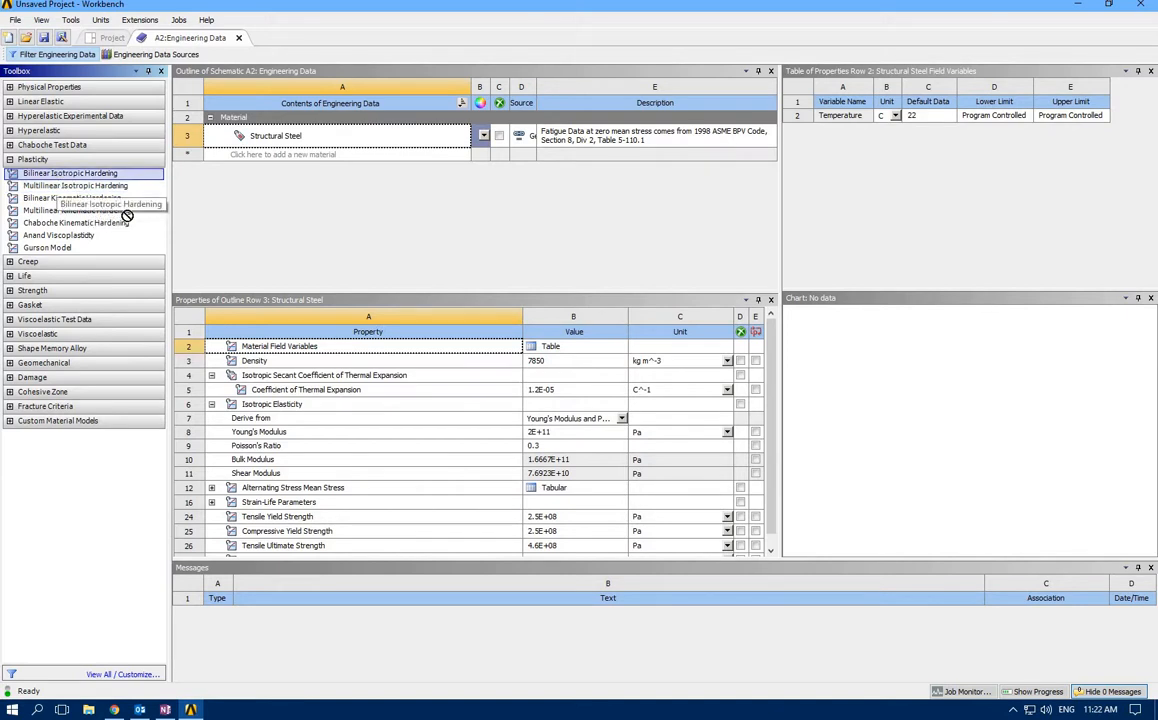
left_click_drag(60, 177, 310, 340)
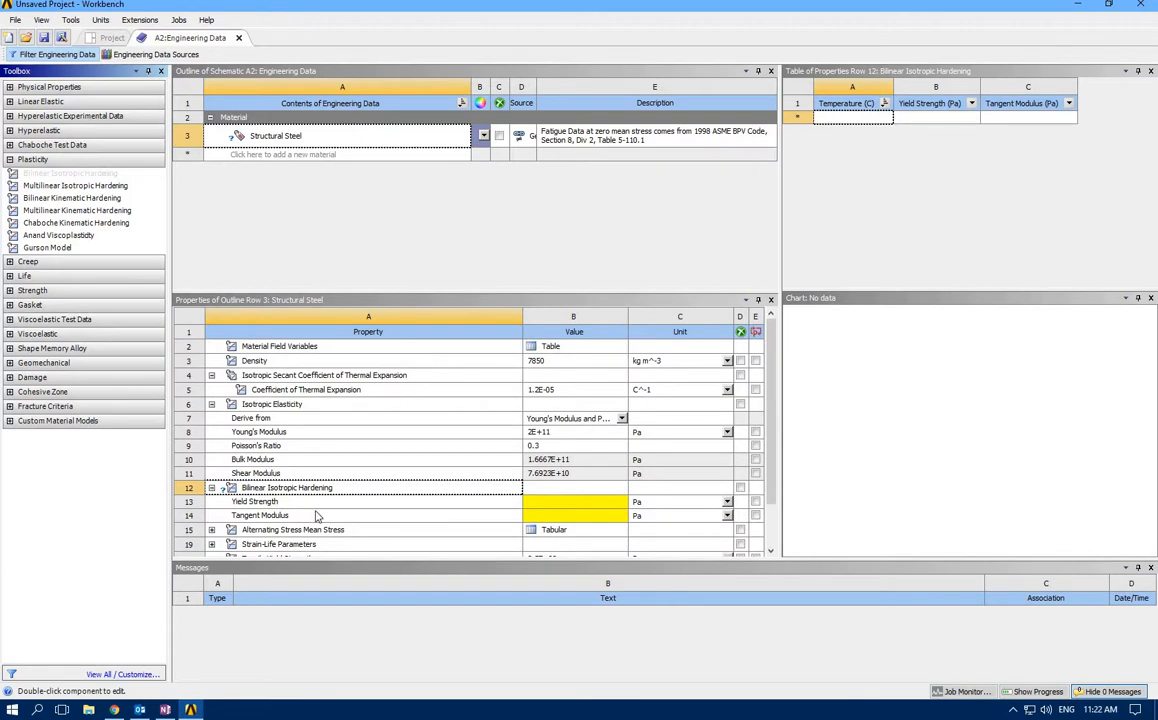
Set the bilinear hardening yield strength to 250 MPa and the tangent modulus to 1450 MPa for Structural Steel
left_click(548, 507)
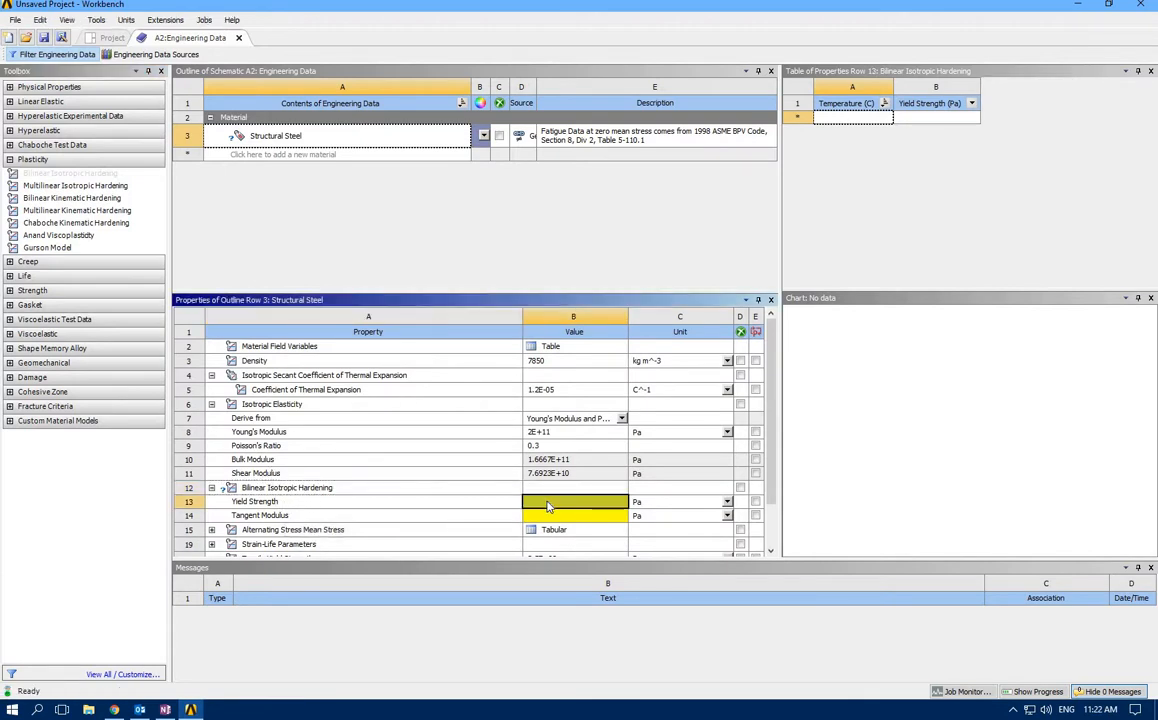
left_click(690, 502)
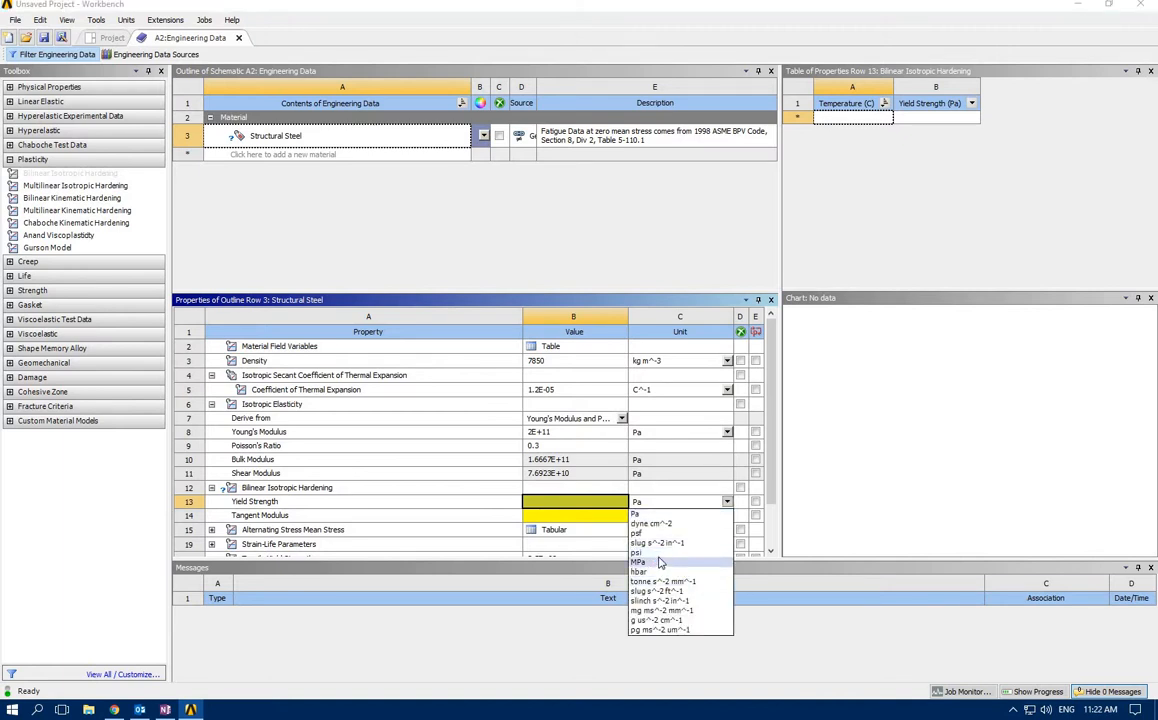
left_click(680, 562)
left_click(727, 516)
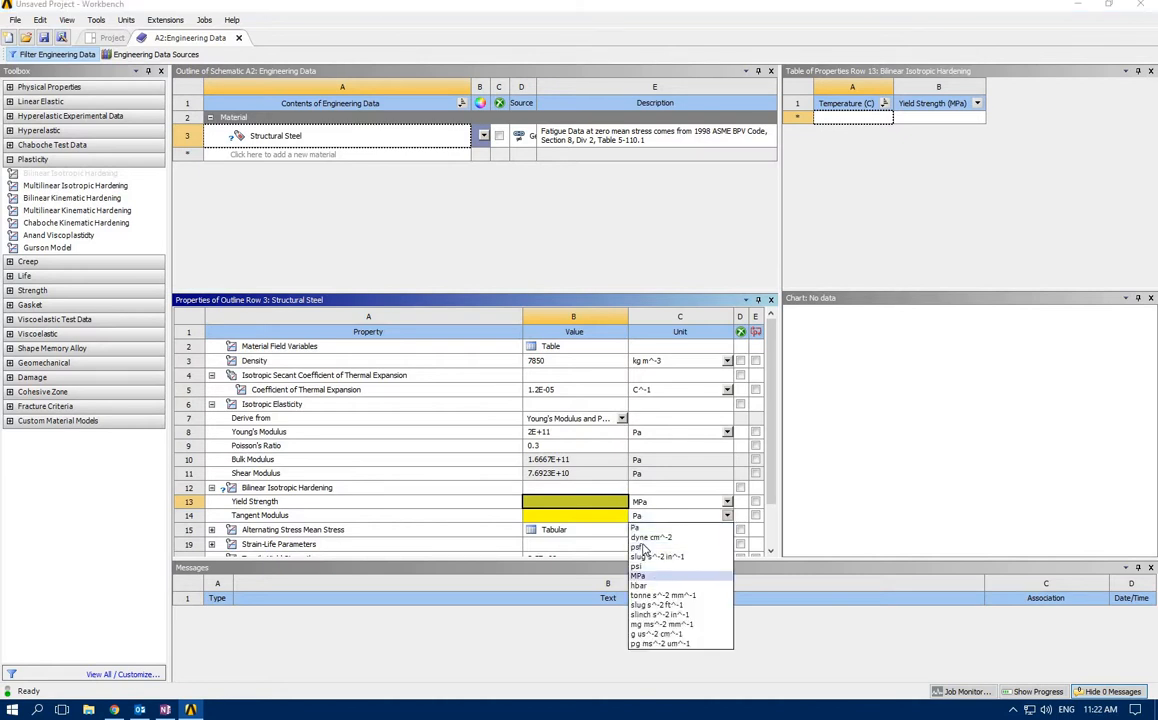
left_click(675, 550)
type("250")
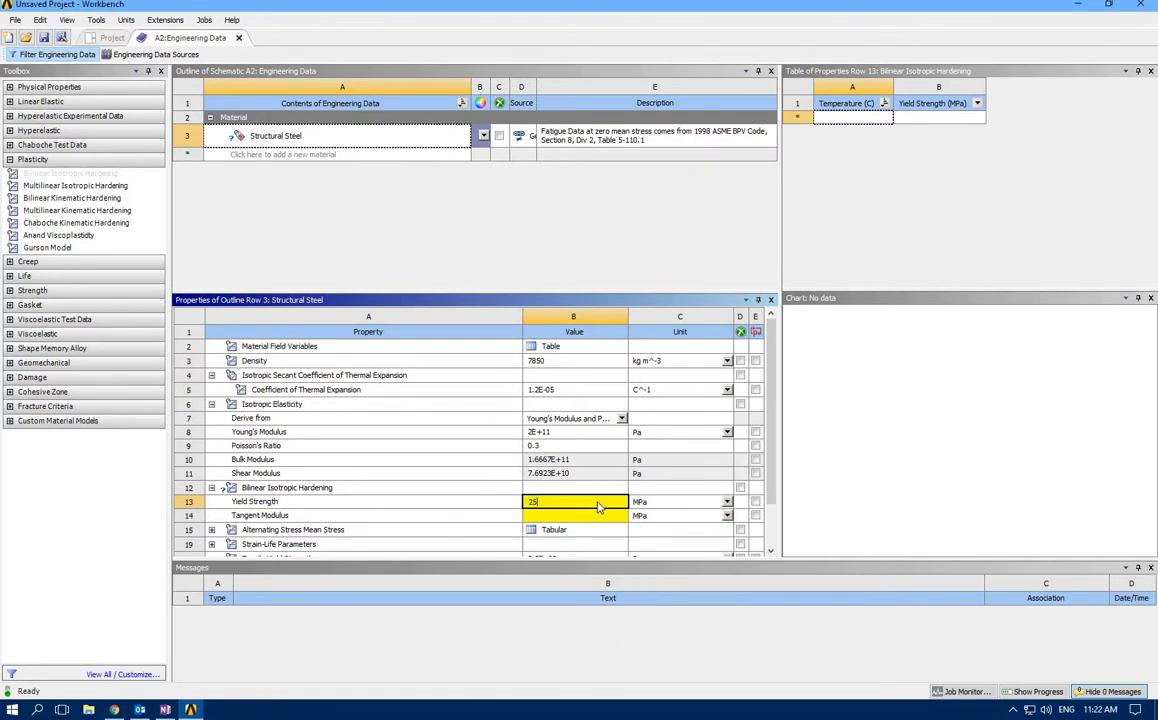
left_click(569, 516)
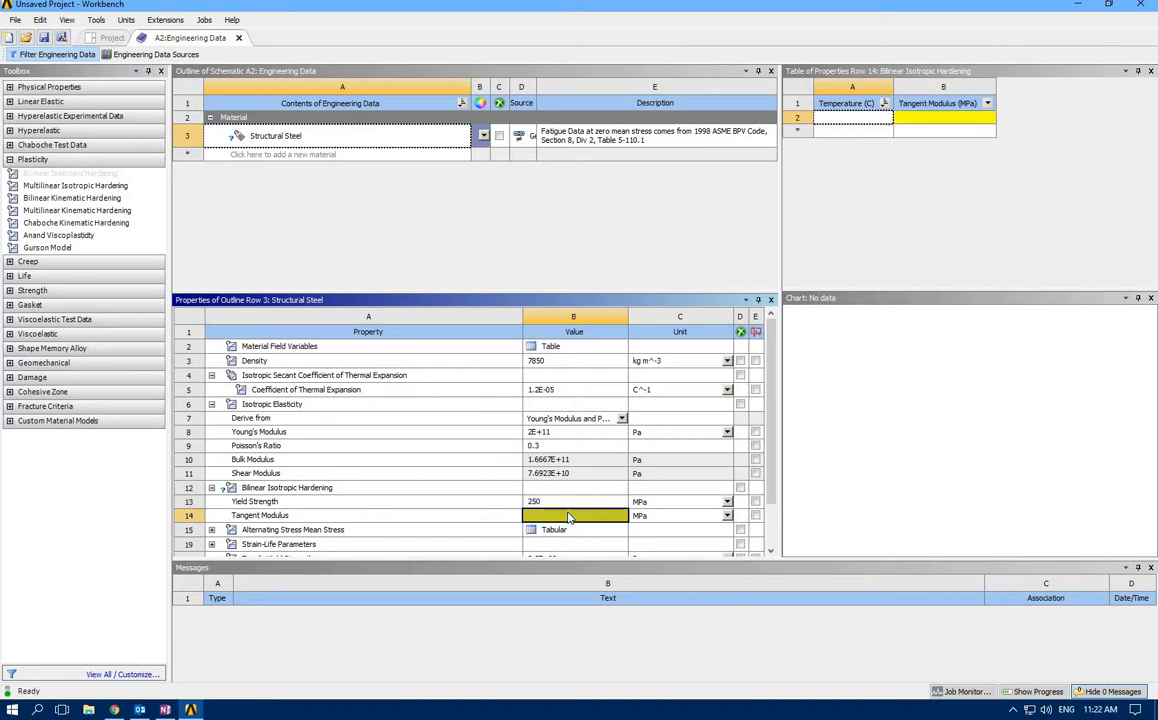
type("1450")
left_click(307, 517)
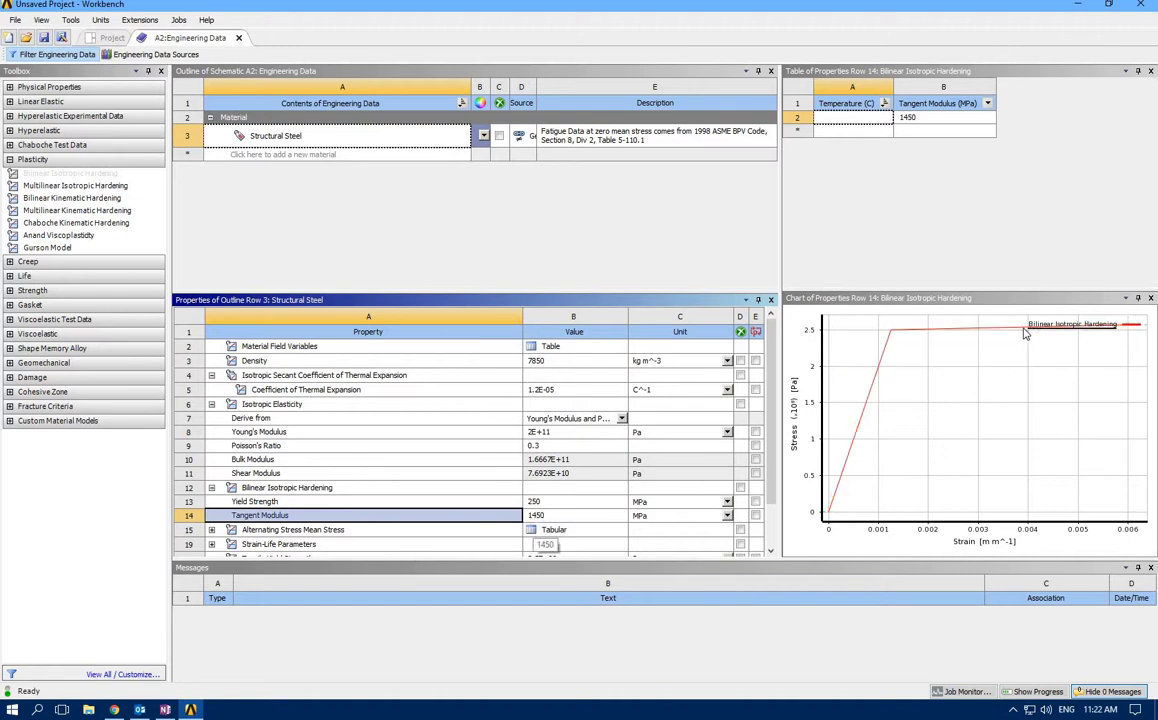
Replace Structural Steel with Structural Steel NL from the General Non-linear Materials library and display its bilinear hardening curve
right_click(369, 148)
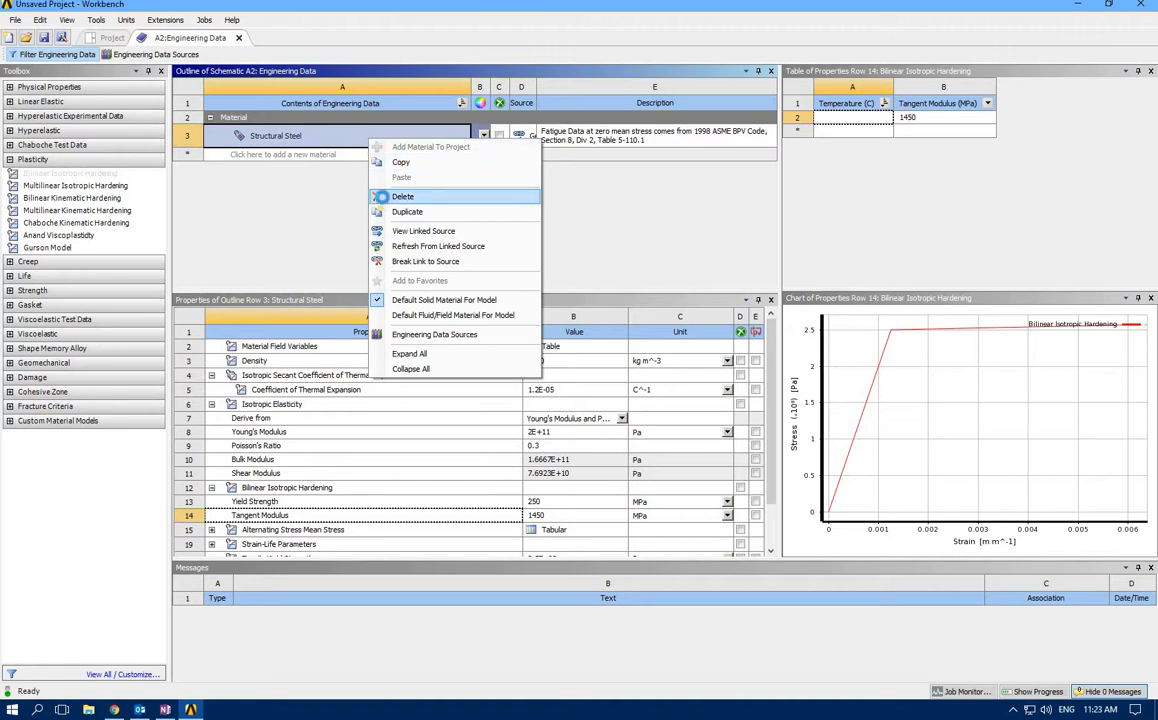
left_click(383, 199)
left_click(147, 54)
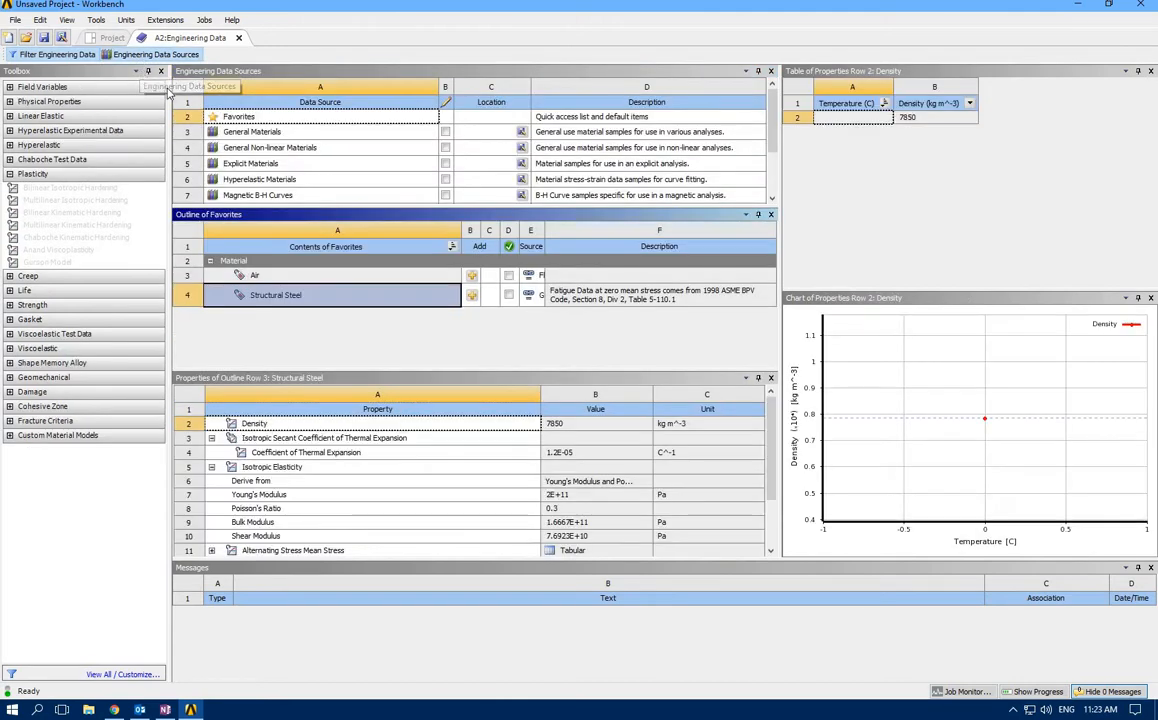
left_click(229, 148)
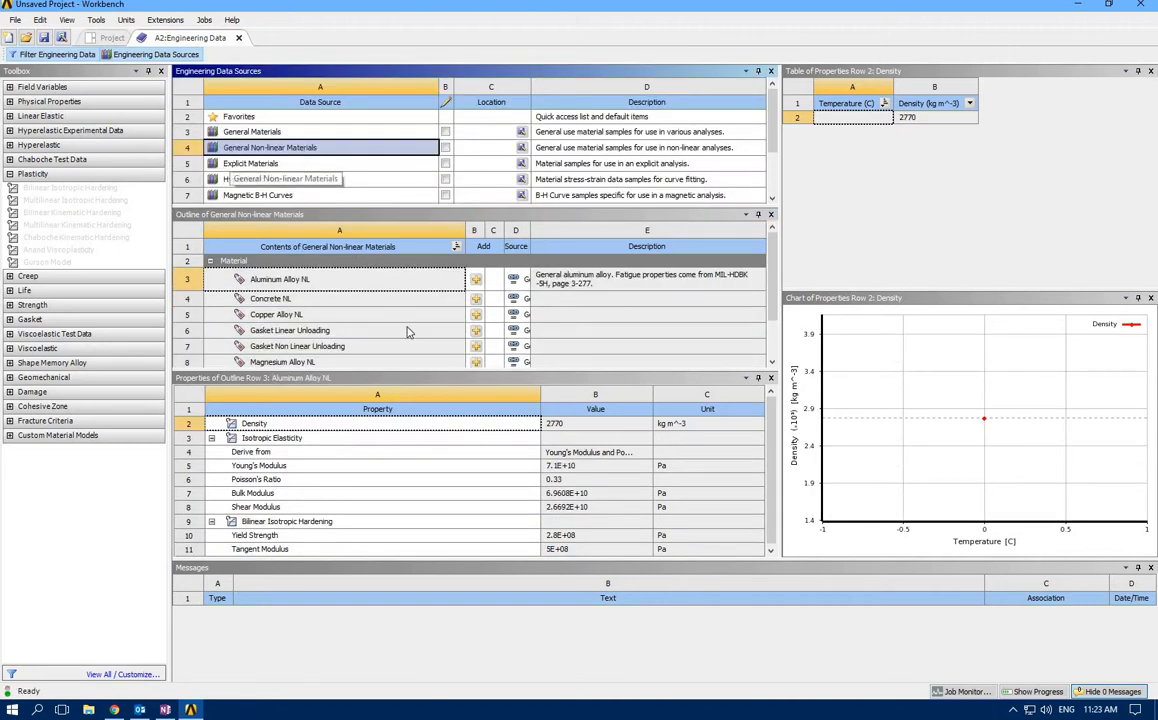
scroll(408, 327, "down", 1)
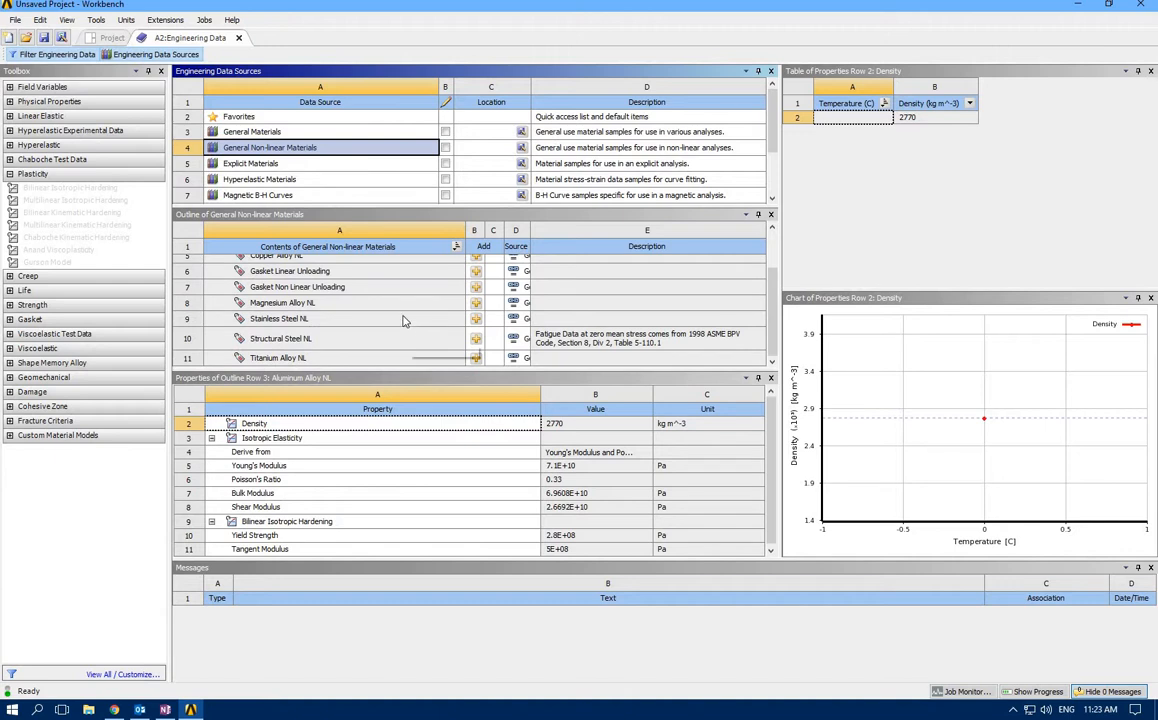
left_click(268, 340)
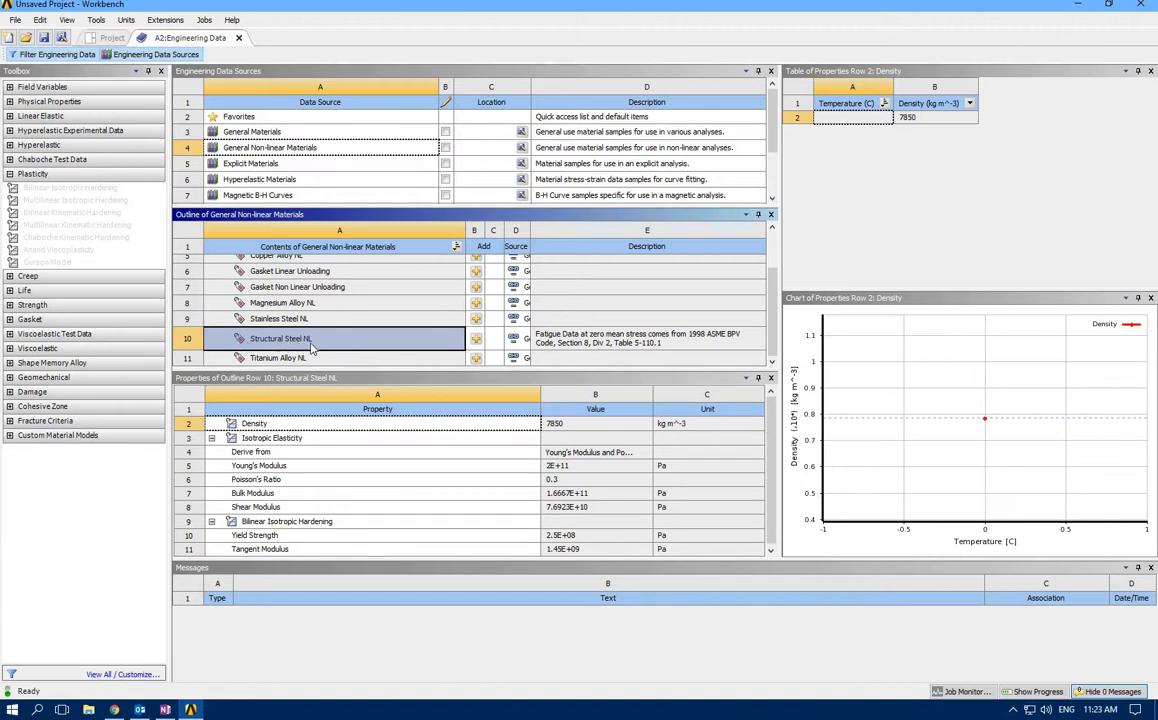
left_click(476, 340)
left_click(176, 55)
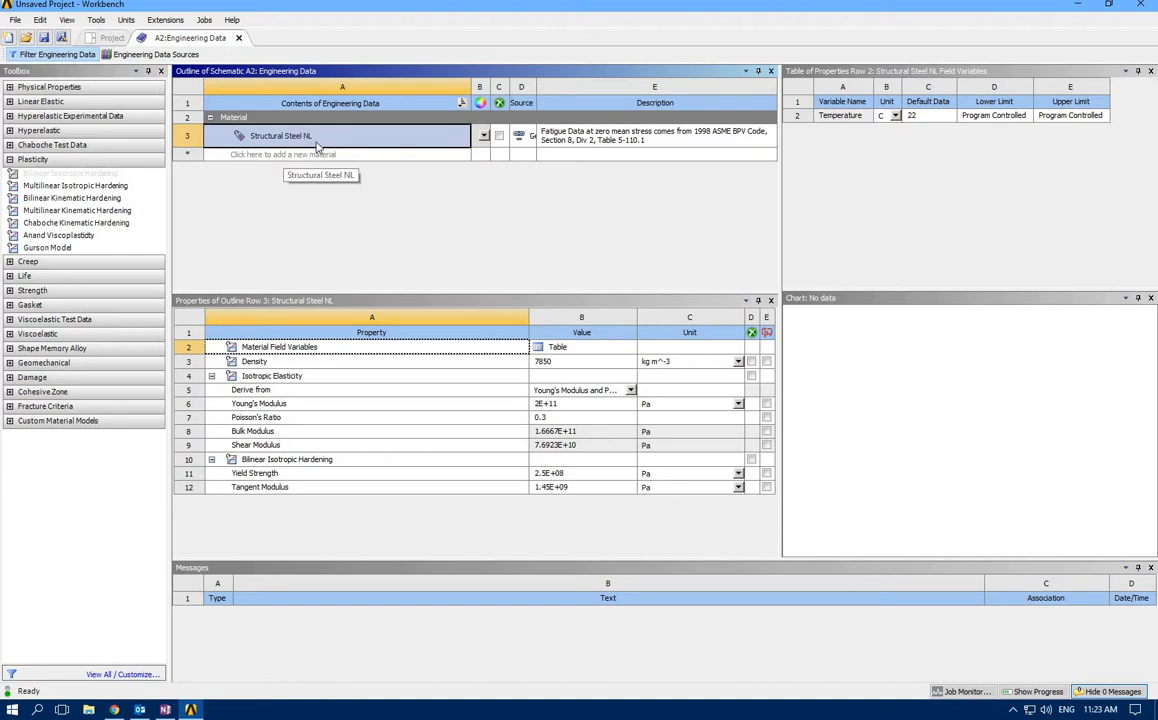
left_click(323, 462)
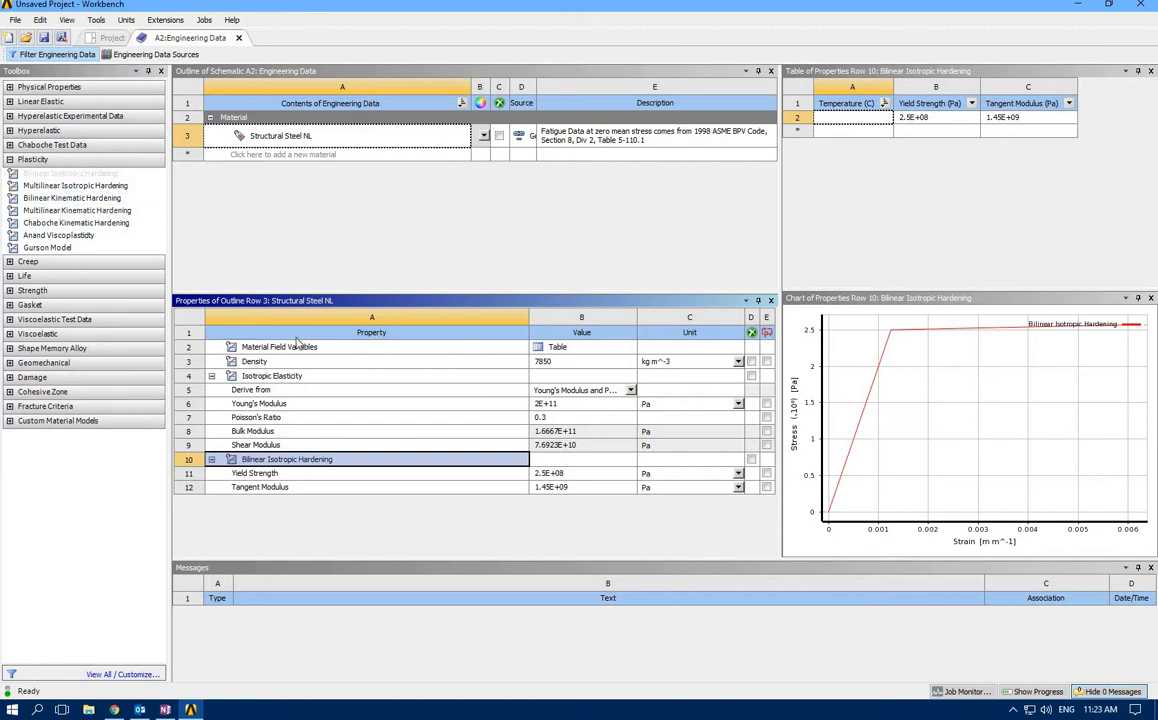
Close Engineering Data and open the Static Structural system's geometry in a maximized SpaceClaim window
left_click(239, 38)
double_click(245, 157)
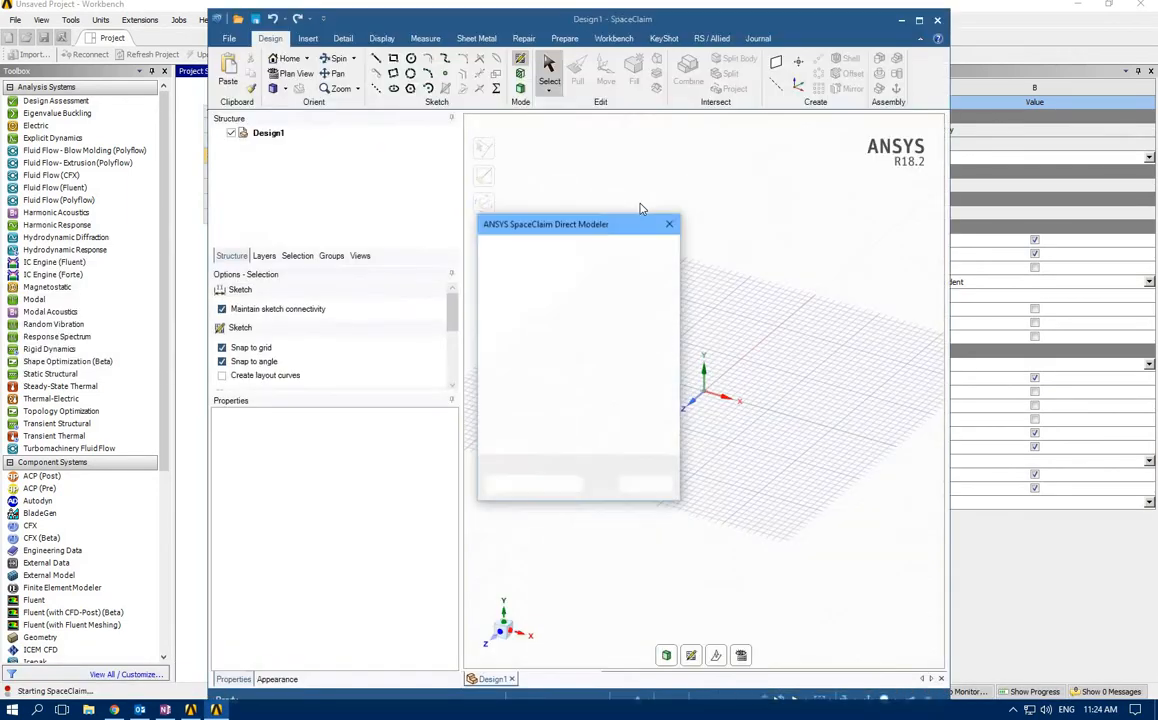
left_click(669, 225)
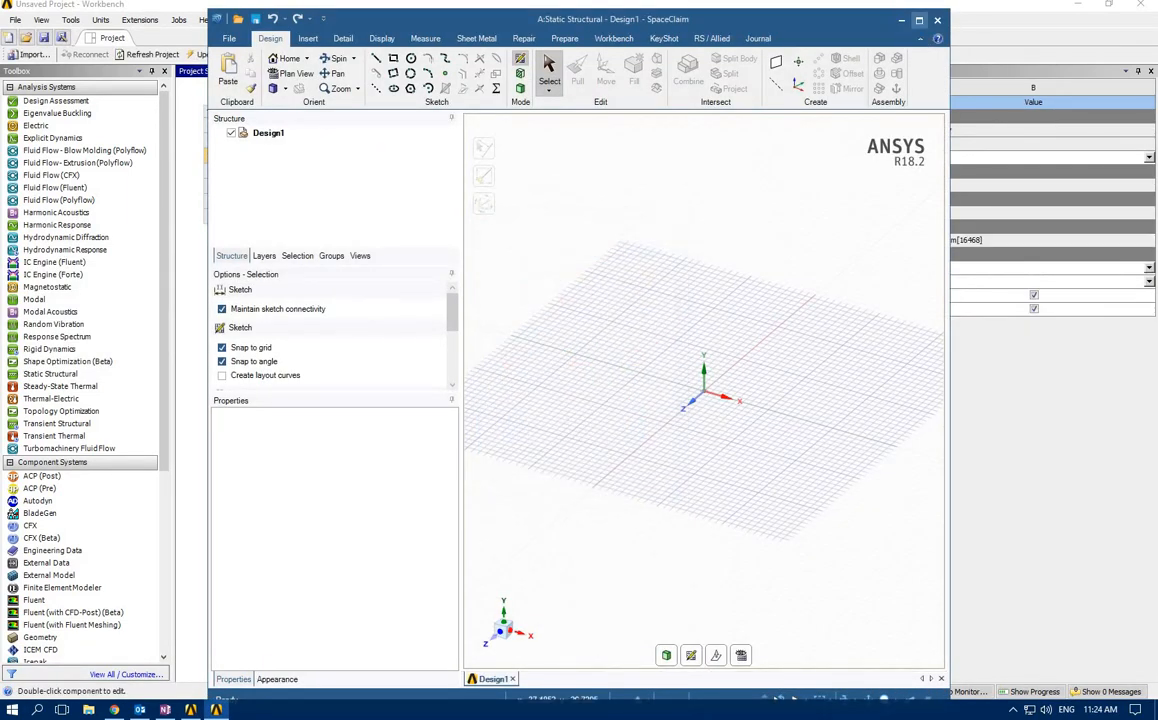
double_click(826, 14)
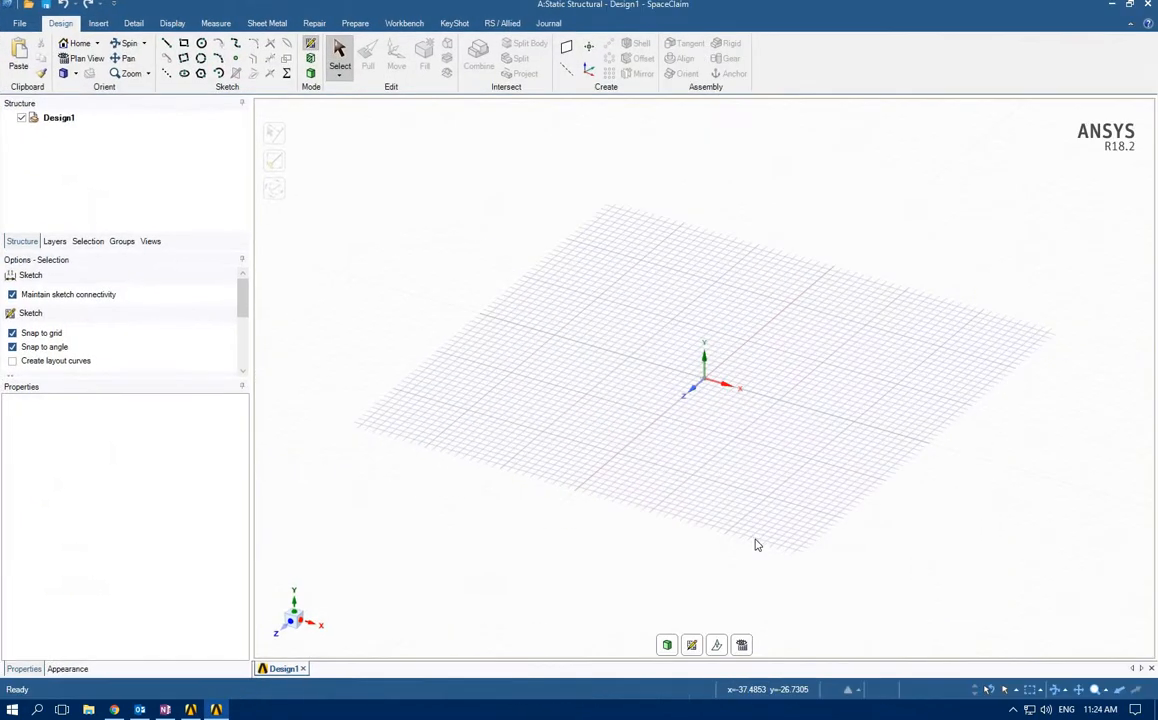
Set the sketch plane to the XY plane and show it in plan view
left_click(690, 645)
left_click(769, 358)
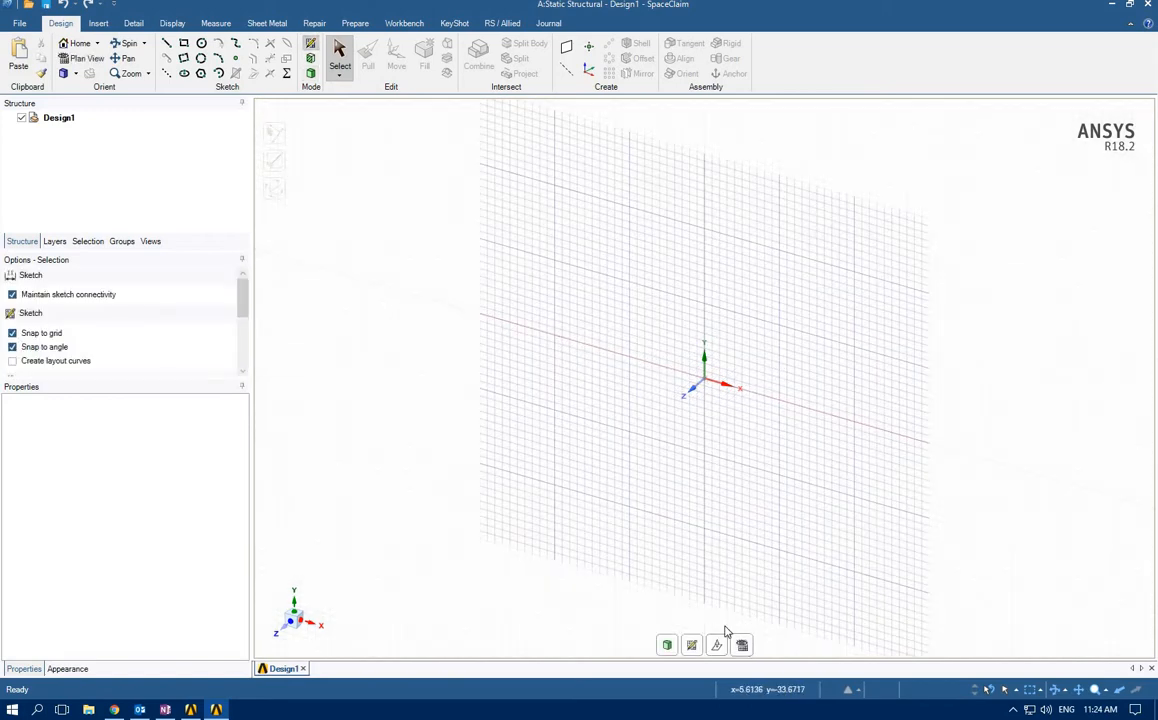
left_click(717, 643)
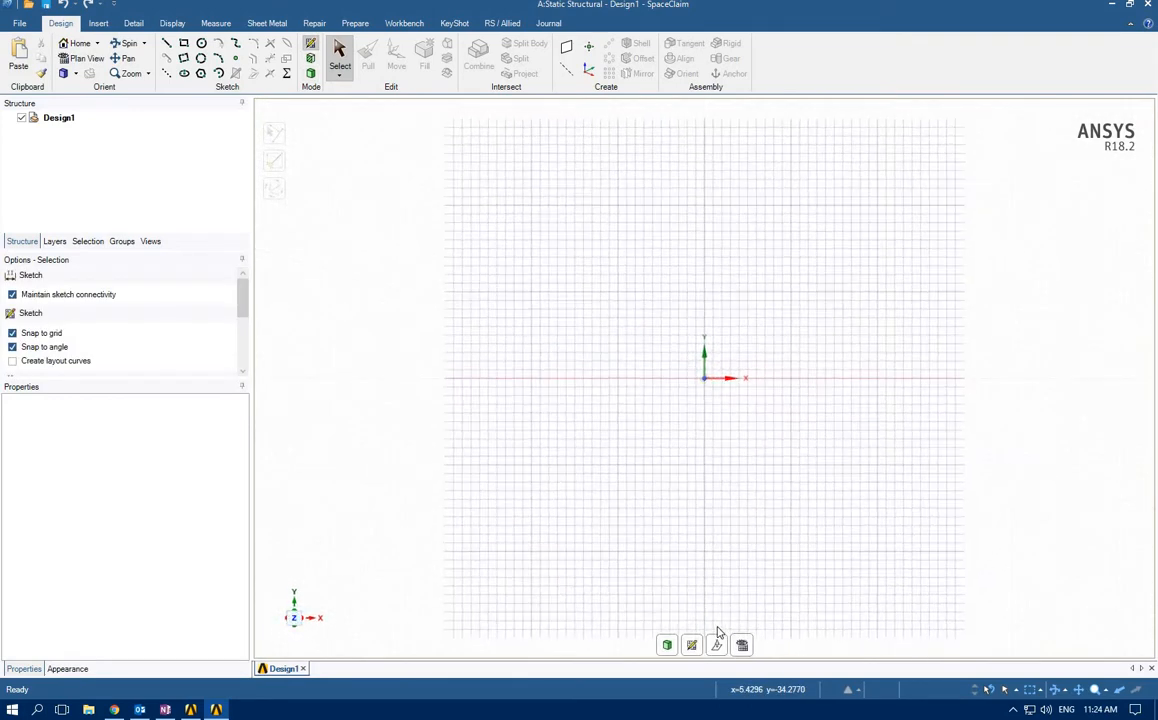
Draw a 50 mm line from the origin along the positive X axis and a 30 mm line straight up from its end
left_click(166, 43)
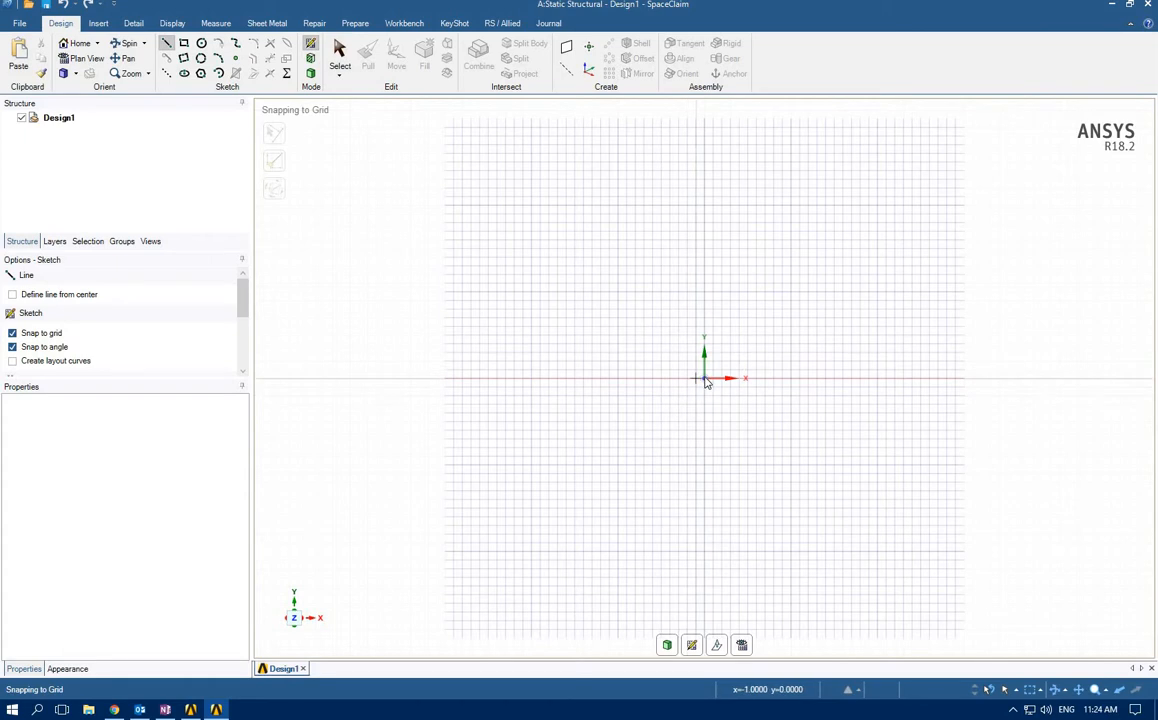
left_click(705, 379)
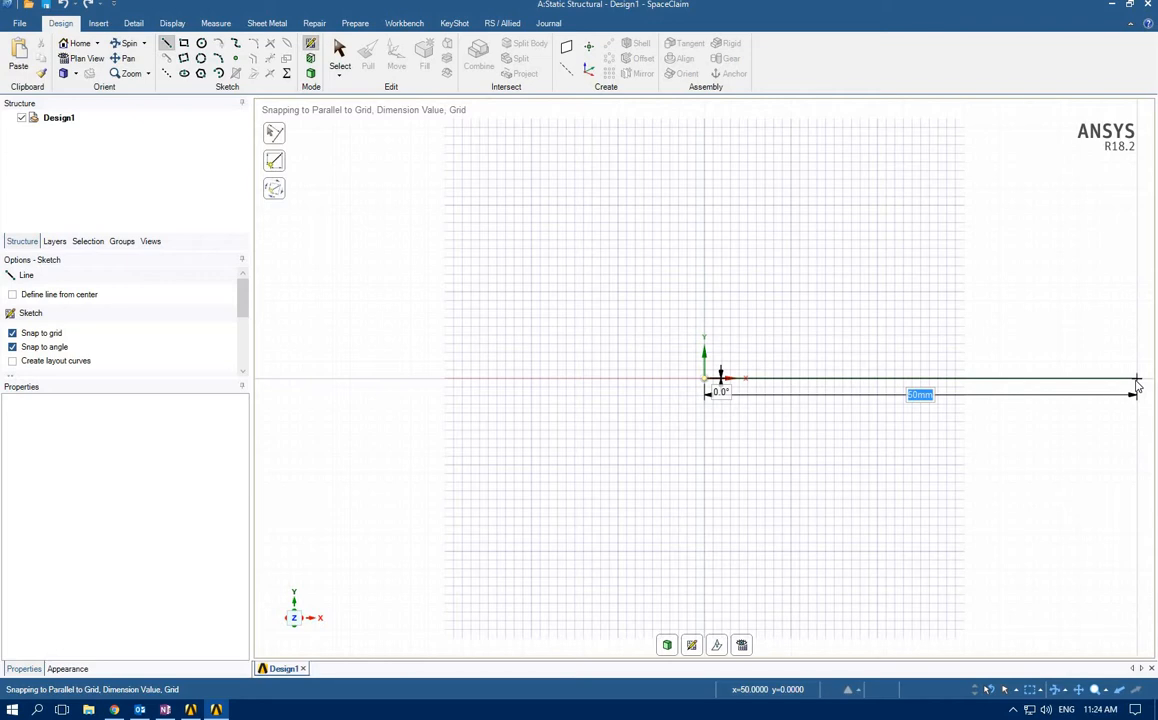
left_click(1137, 381)
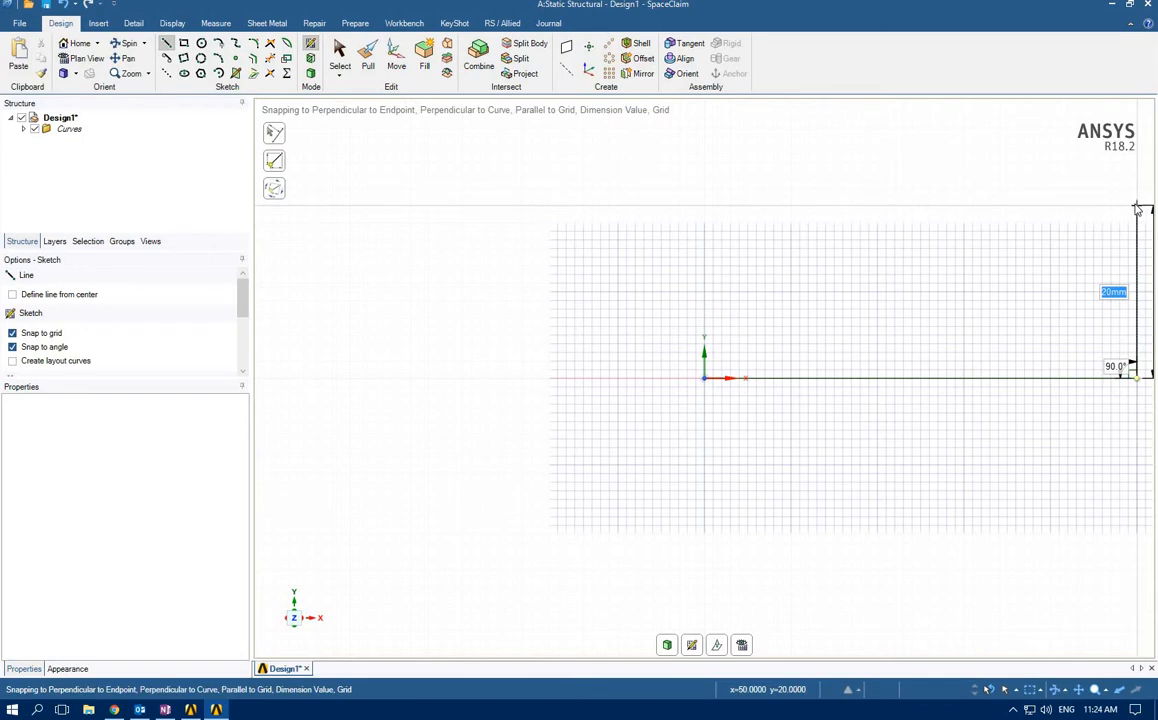
scroll(1137, 208, "down", 1)
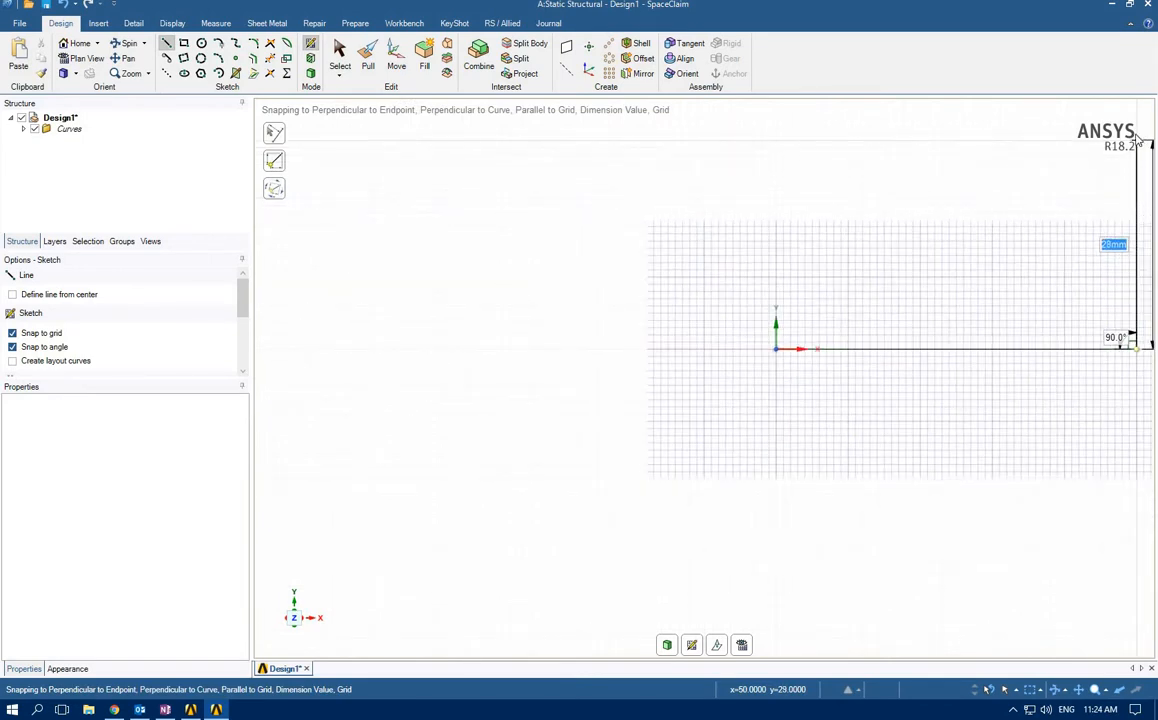
left_click(1137, 134)
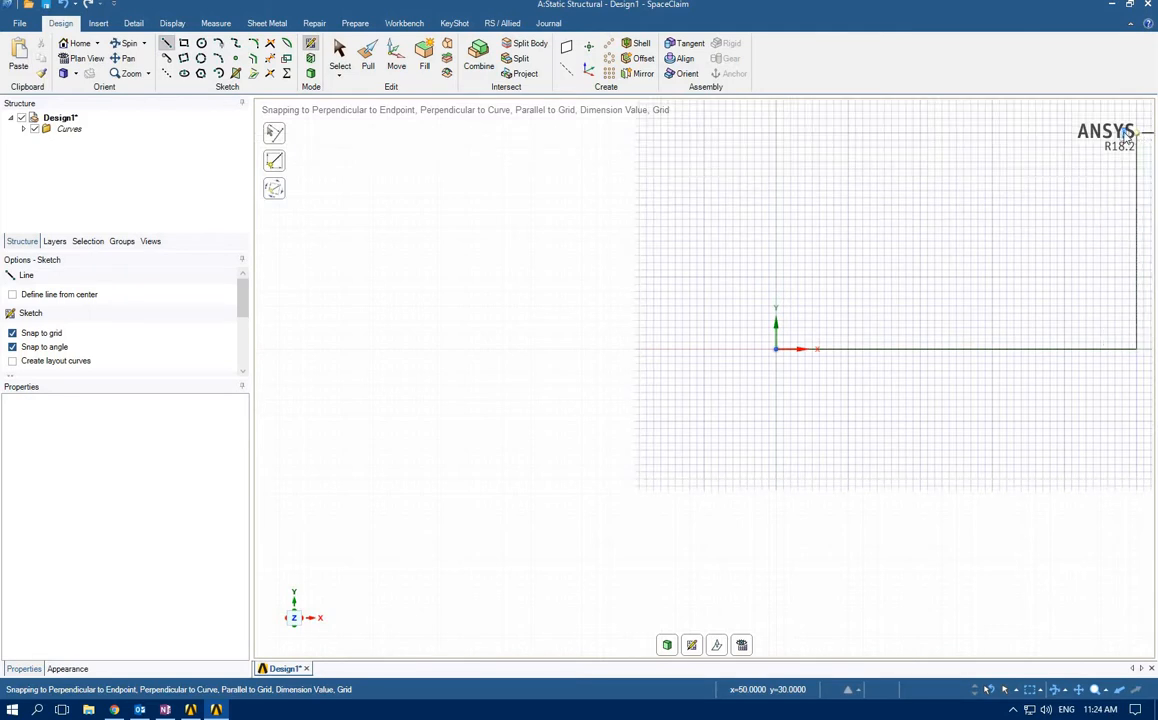
Complete the closed profile with connected lines: 25 mm toward the Y axis, 10 mm down, 15 mm back, 10 mm down, 40 mm toward the Y axis, 10 mm to the origin
left_click(957, 134)
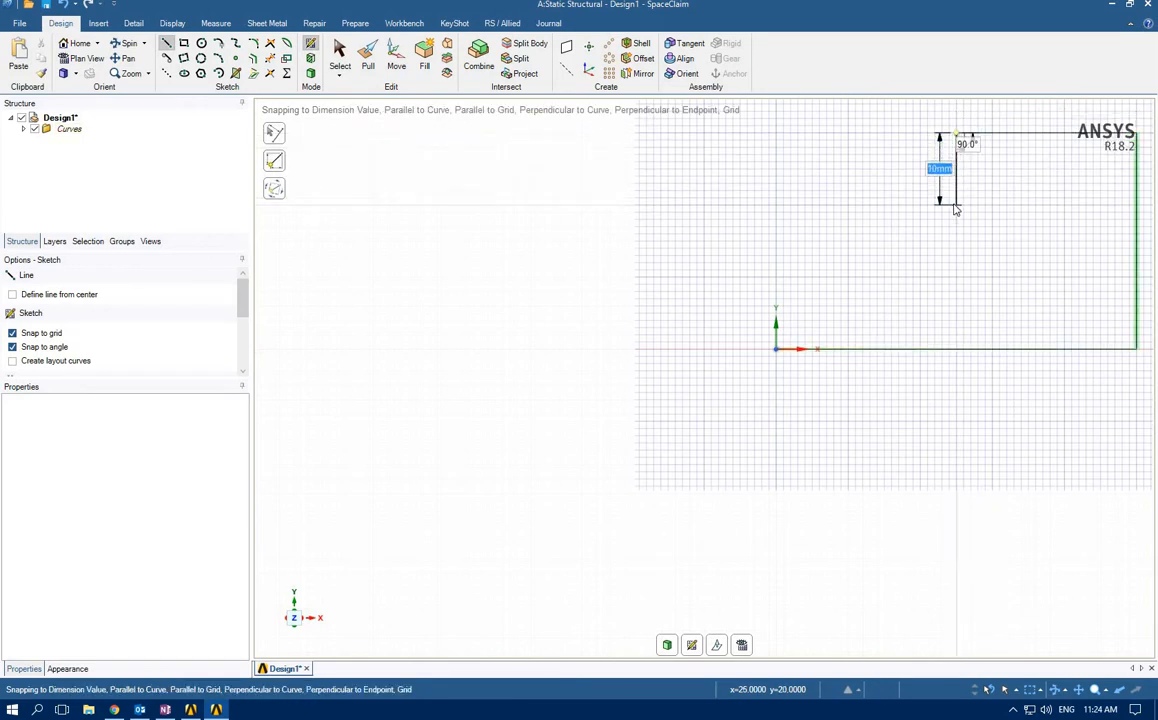
left_click(957, 206)
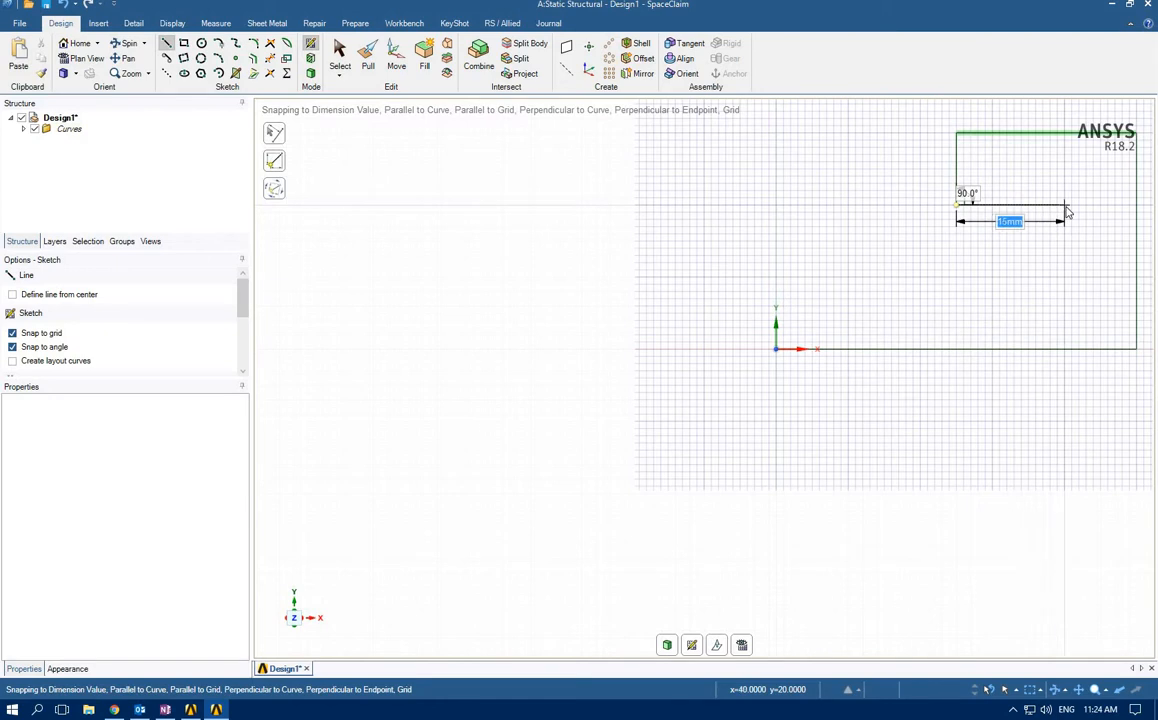
left_click(1063, 236)
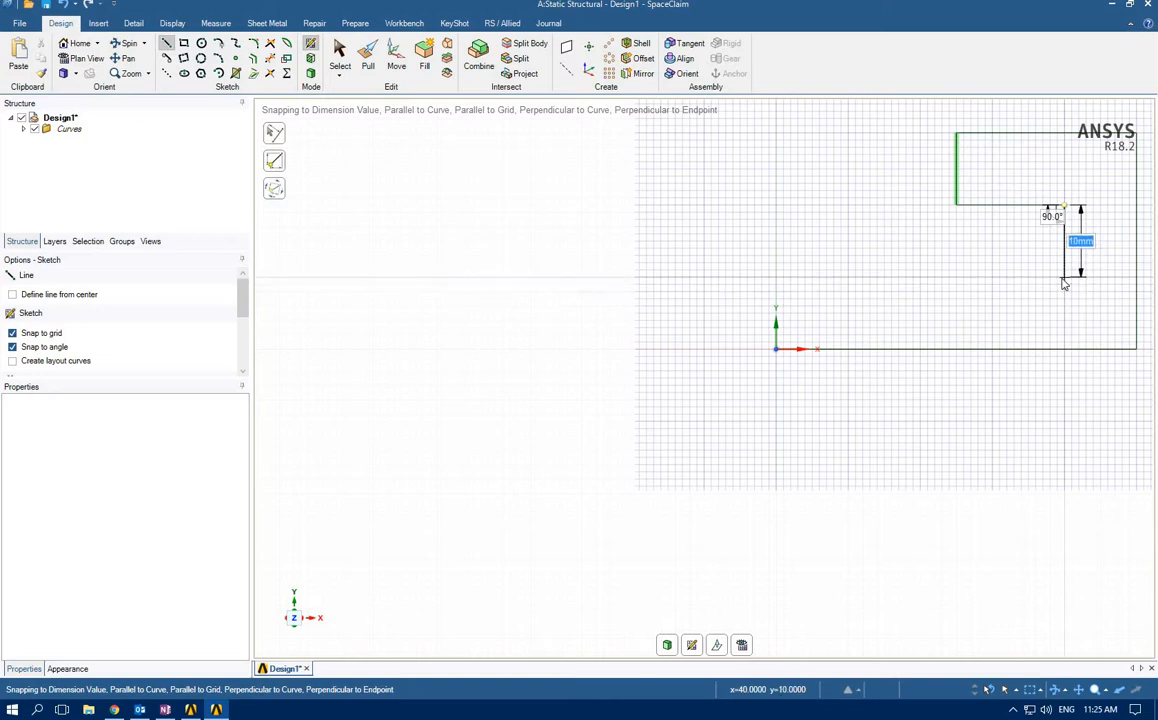
left_click(1054, 281)
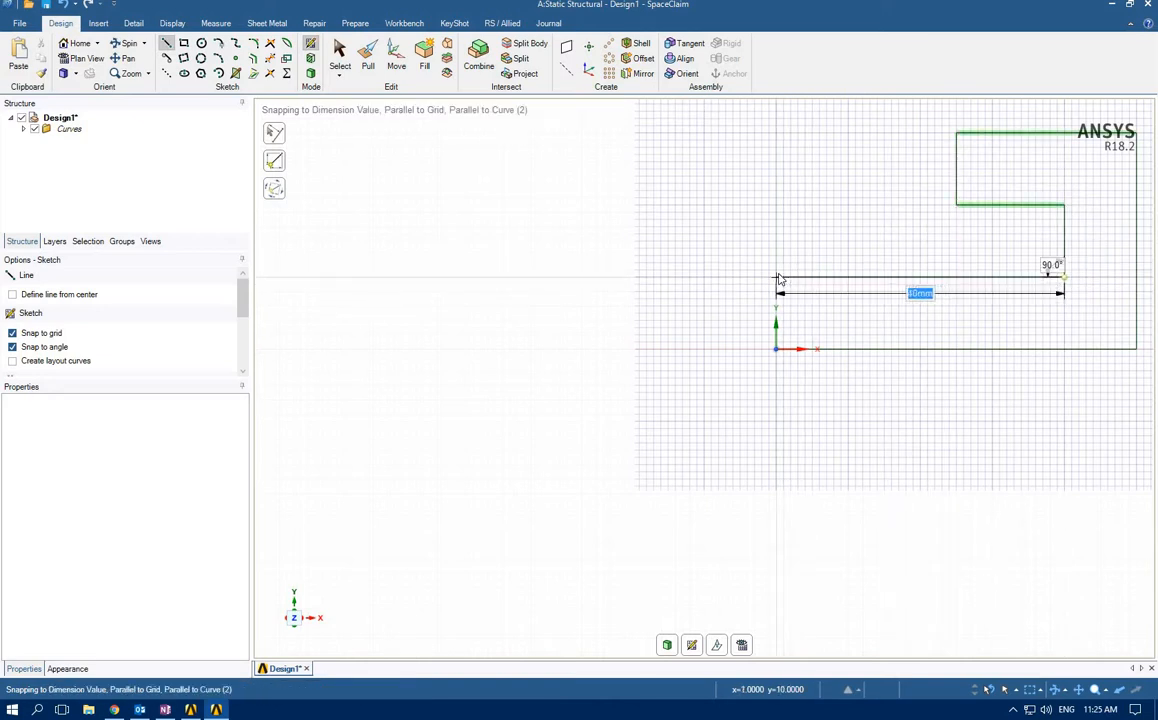
left_click(779, 278)
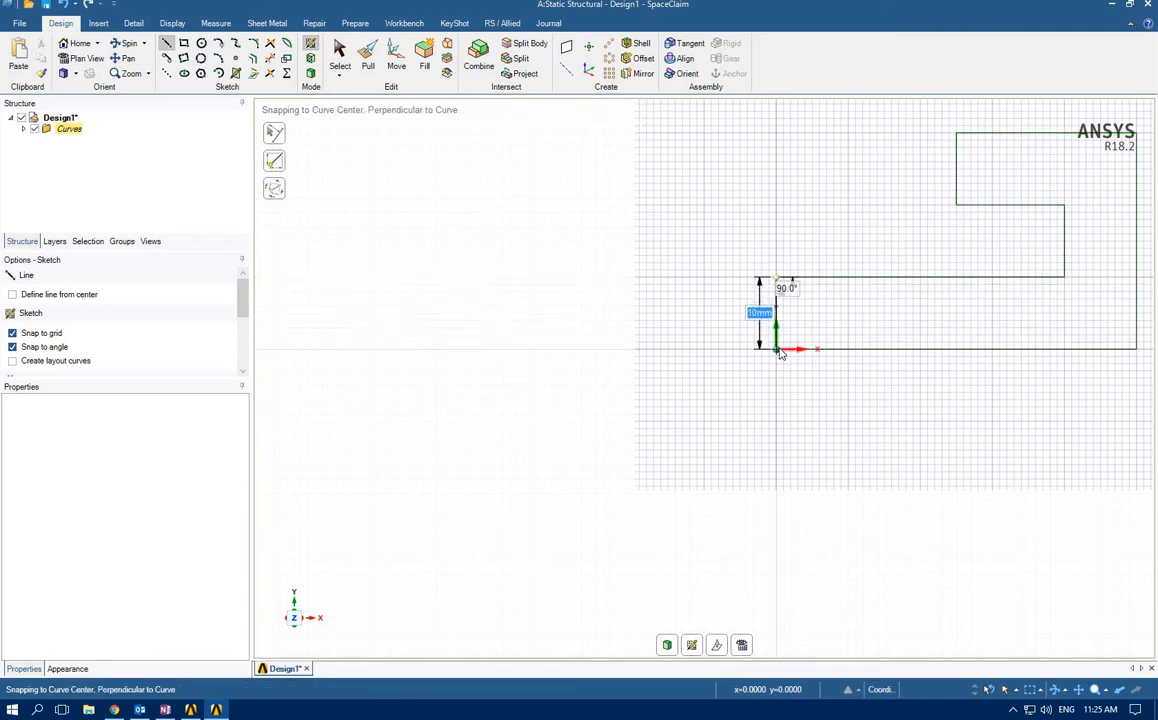
mouse_move(969, 412)
middle_mouse_down()
mouse_move(943, 413)
mouse_move(900, 445)
mouse_move(900, 473)
mouse_move(923, 450)
middle_mouse_up()
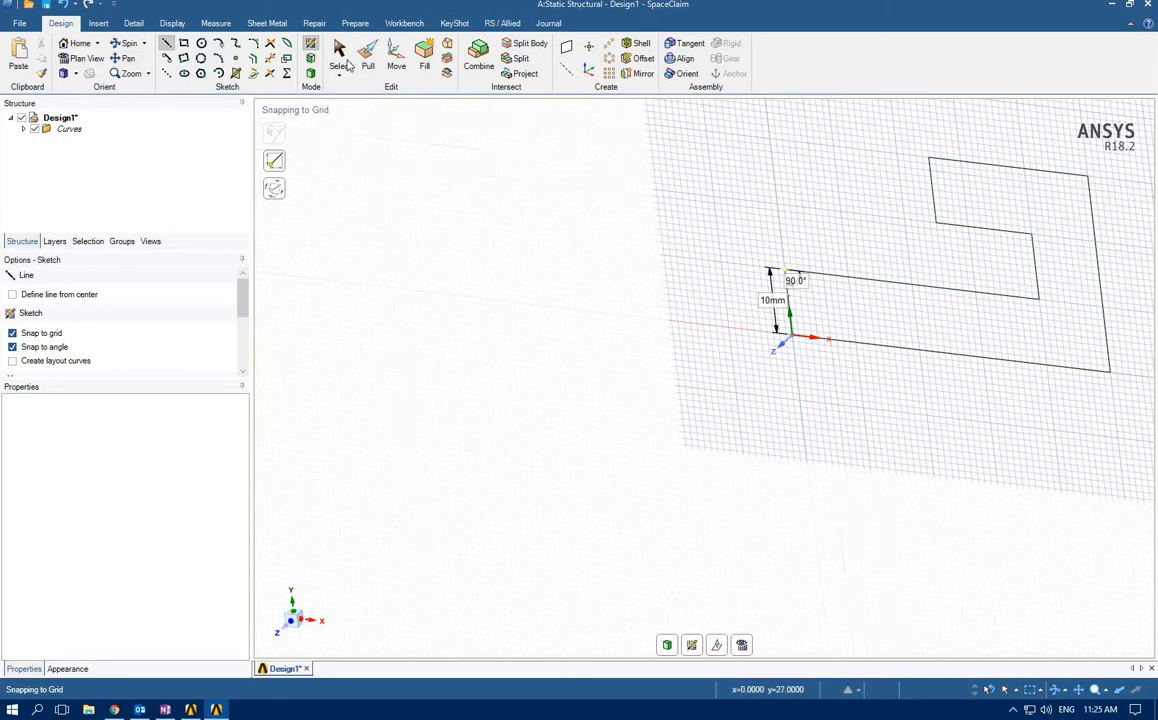
Extend the profile's upper arm to about 10 mm from the Y axis and raise its lower edge to make it about 5 mm thick
left_click(340, 55)
left_click(932, 190)
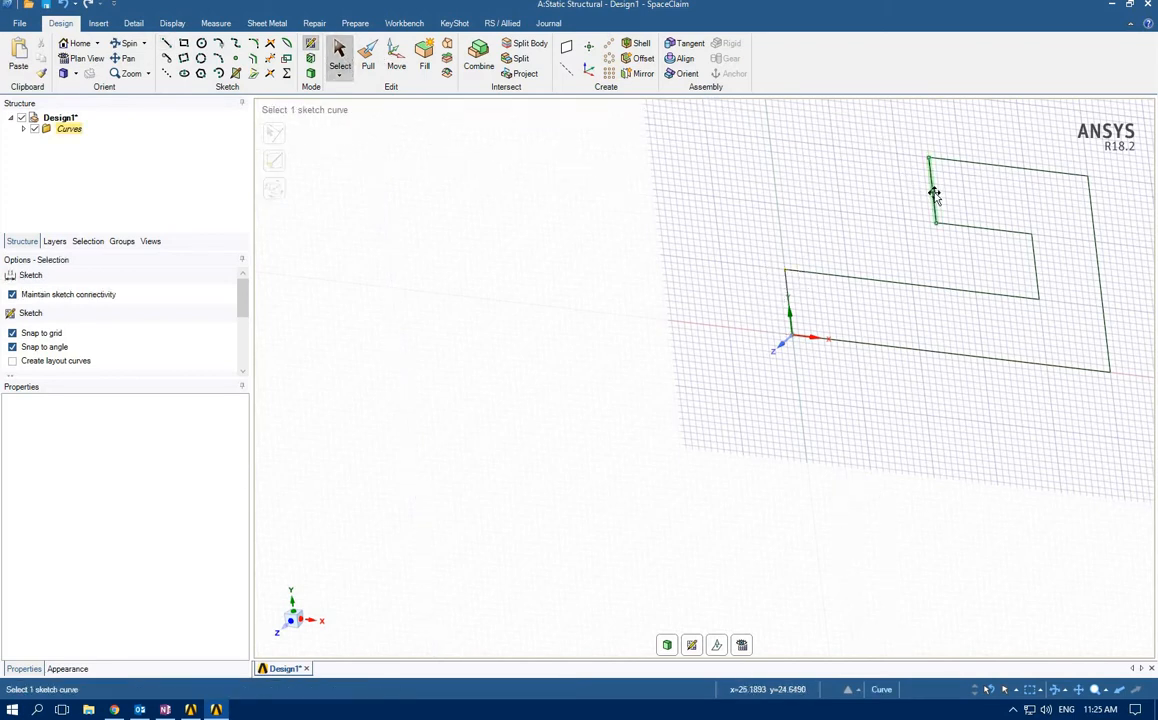
left_click_drag(931, 190, 838, 187)
middle_click_drag(816, 362, 878, 314)
key("v")
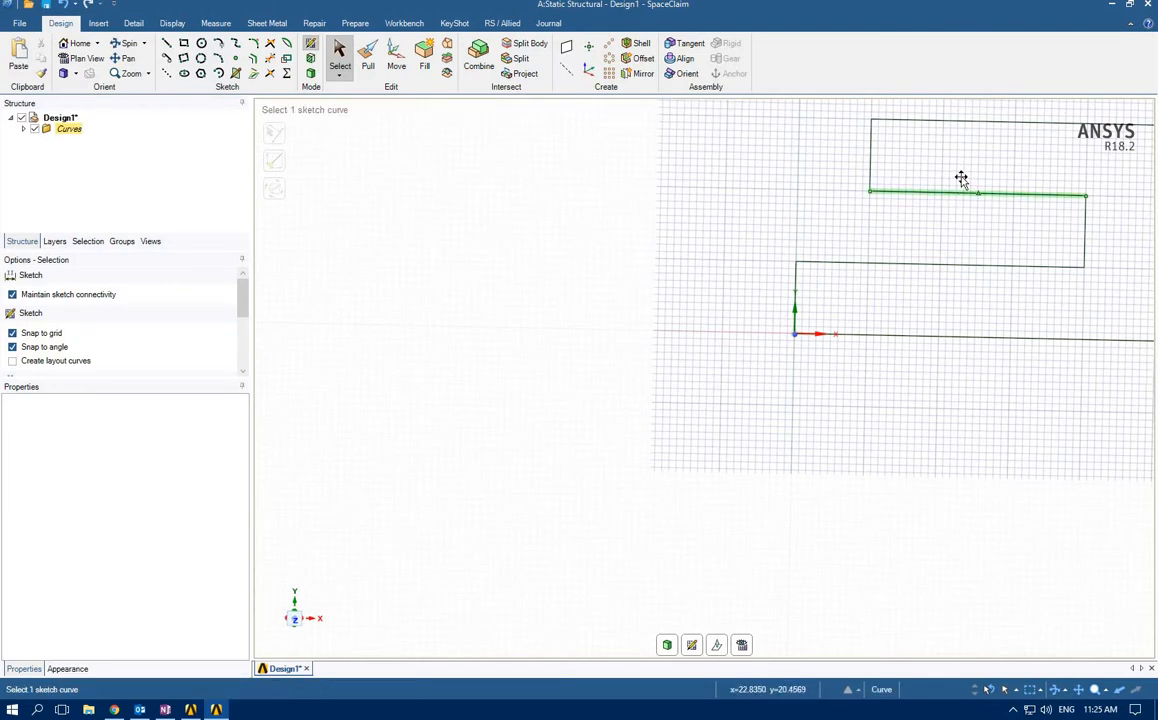
left_click_drag(962, 181, 964, 157)
left_click(912, 251)
Pull the closed profile 500 mm along the Z axis into a solid beam
scroll(912, 251, "down", 5)
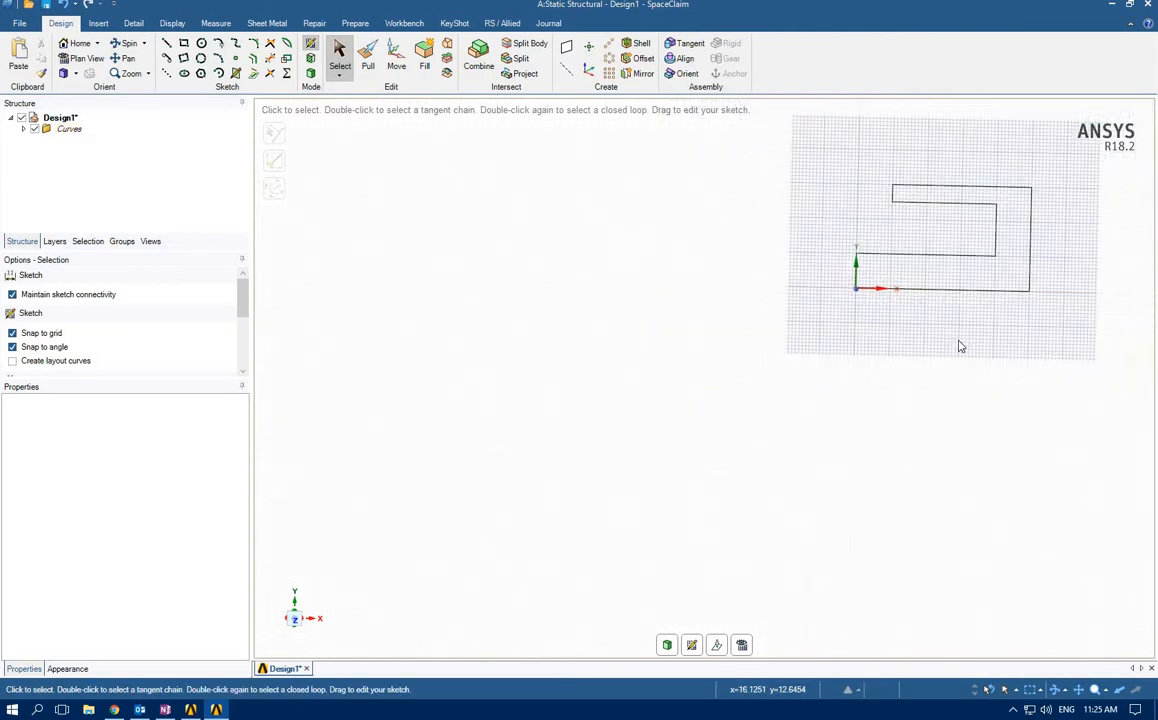
mouse_move(964, 302)
middle_mouse_down()
mouse_move(869, 336)
mouse_move(896, 352)
mouse_move(879, 352)
middle_mouse_up()
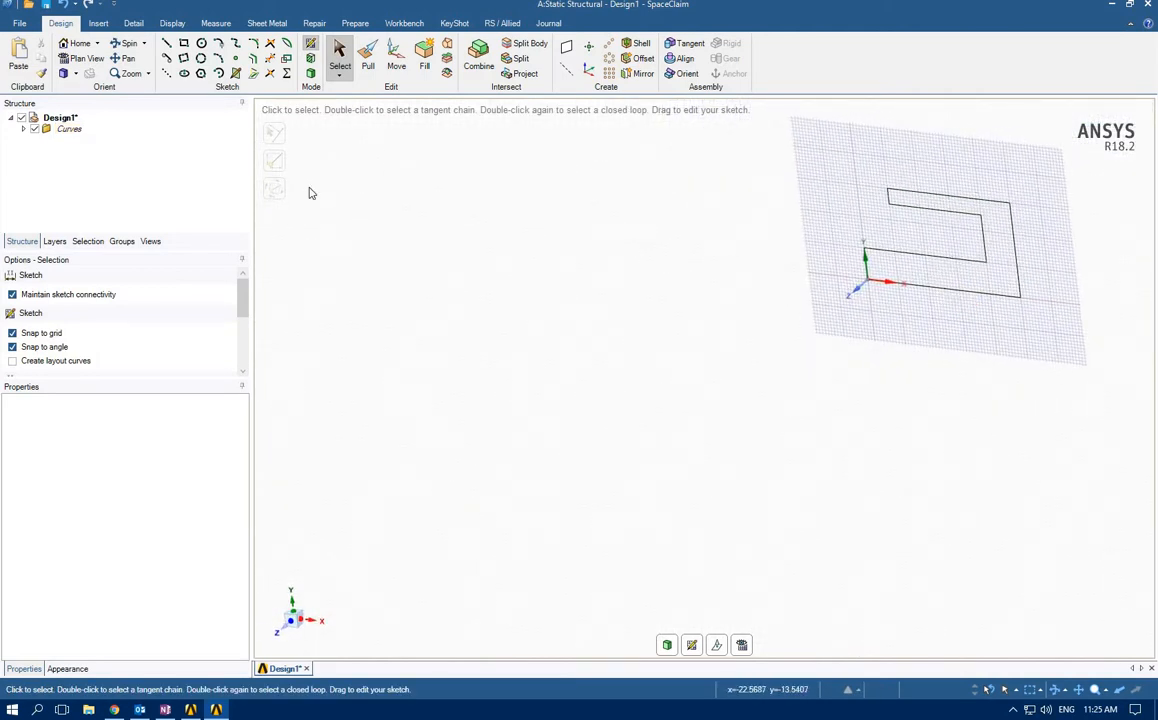
left_click(368, 58)
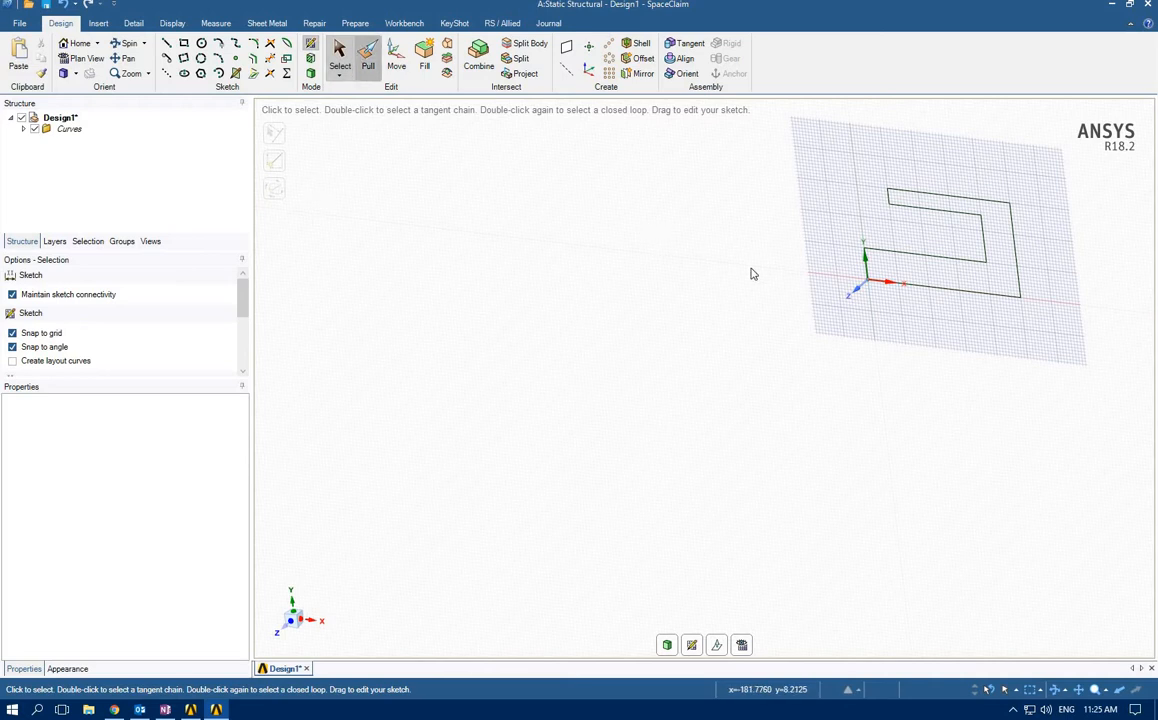
left_click(960, 276)
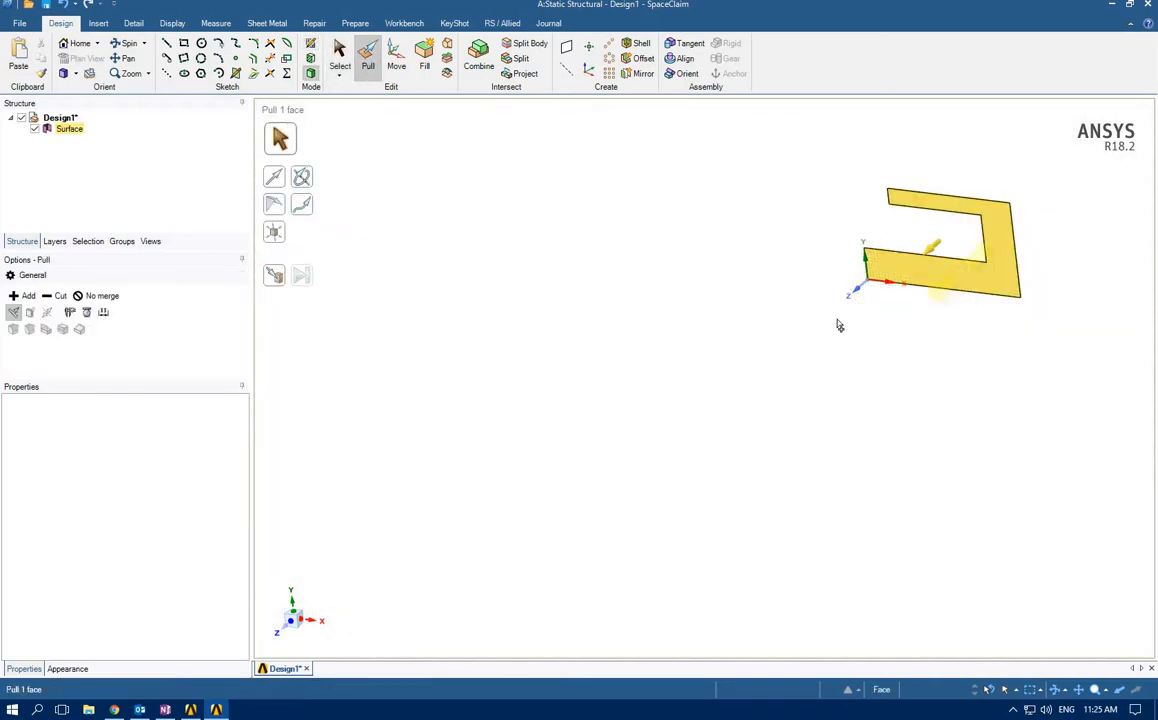
left_click_drag(839, 325, 794, 347)
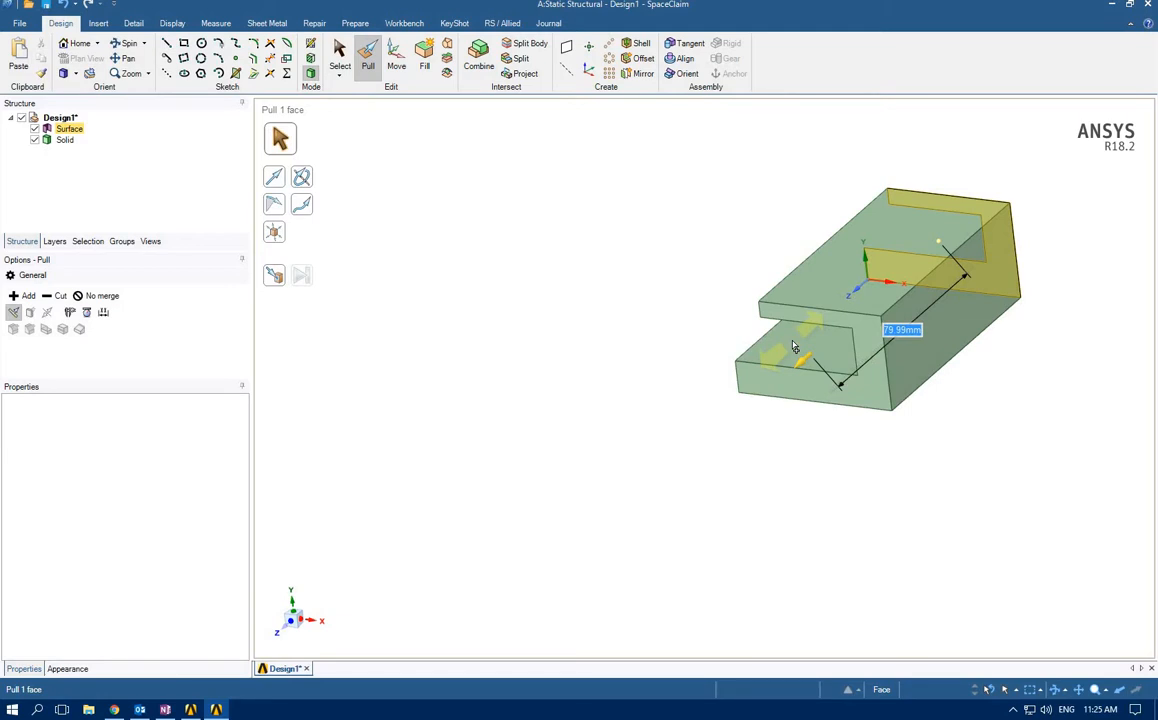
type("5")
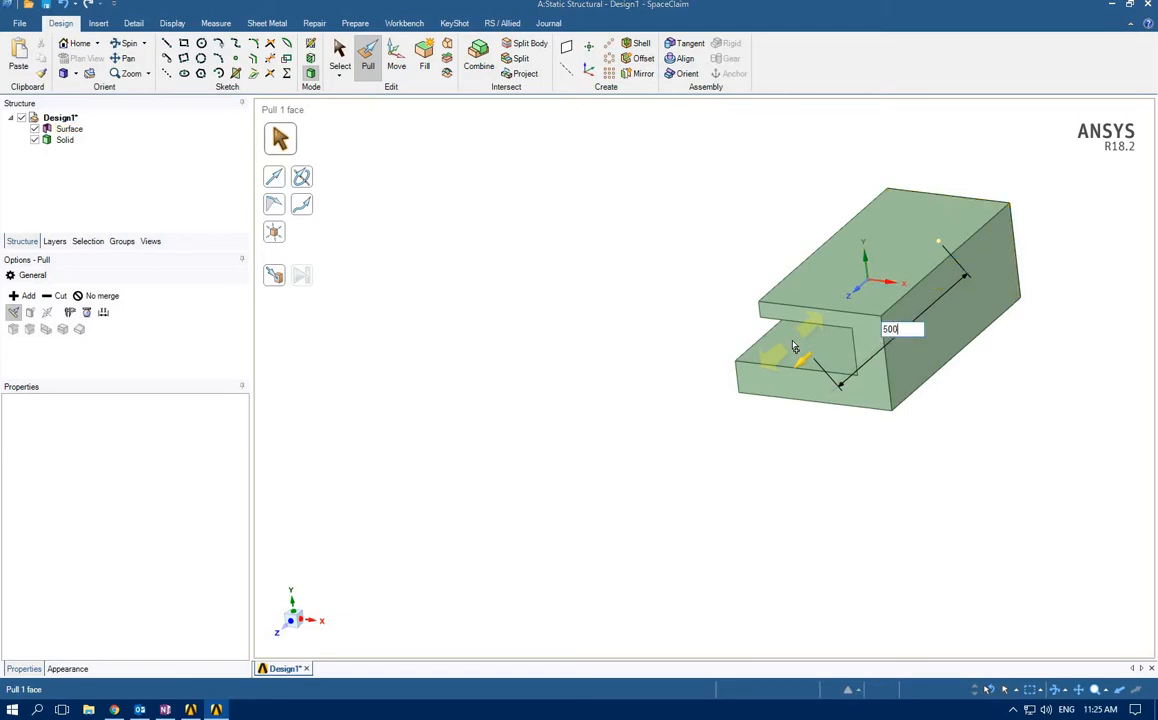
type("00")
key("Return")
scroll(793, 345, "down", 5)
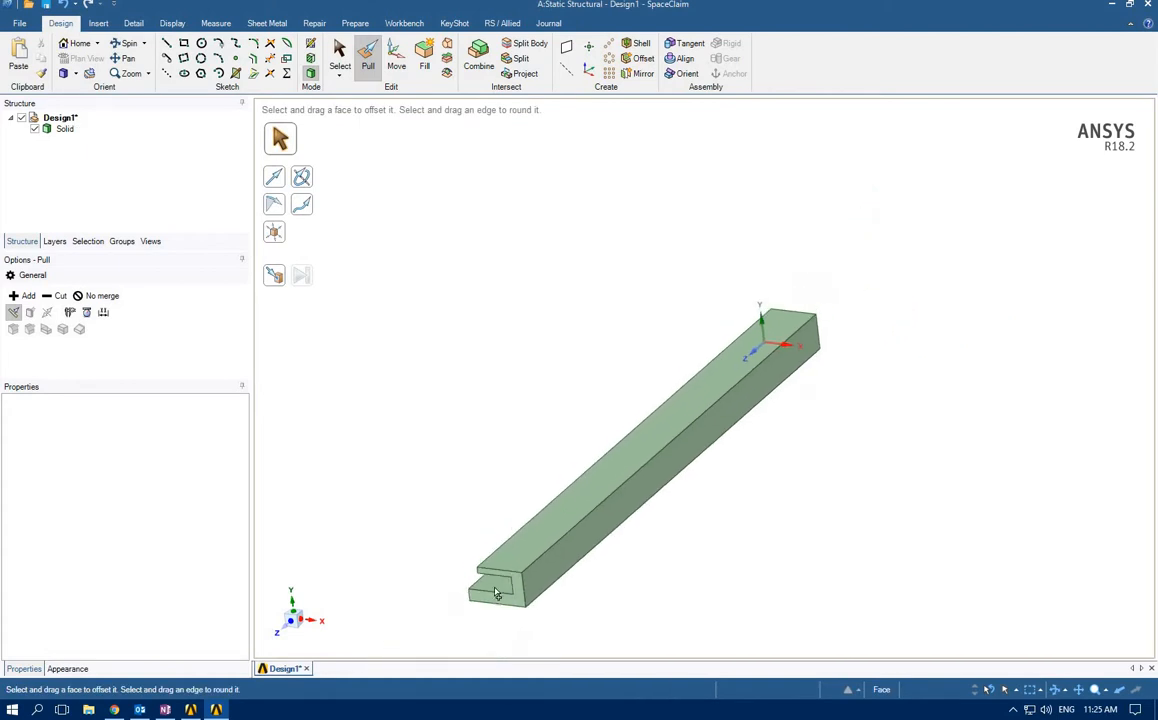
middle_click_drag(409, 540, 520, 430)
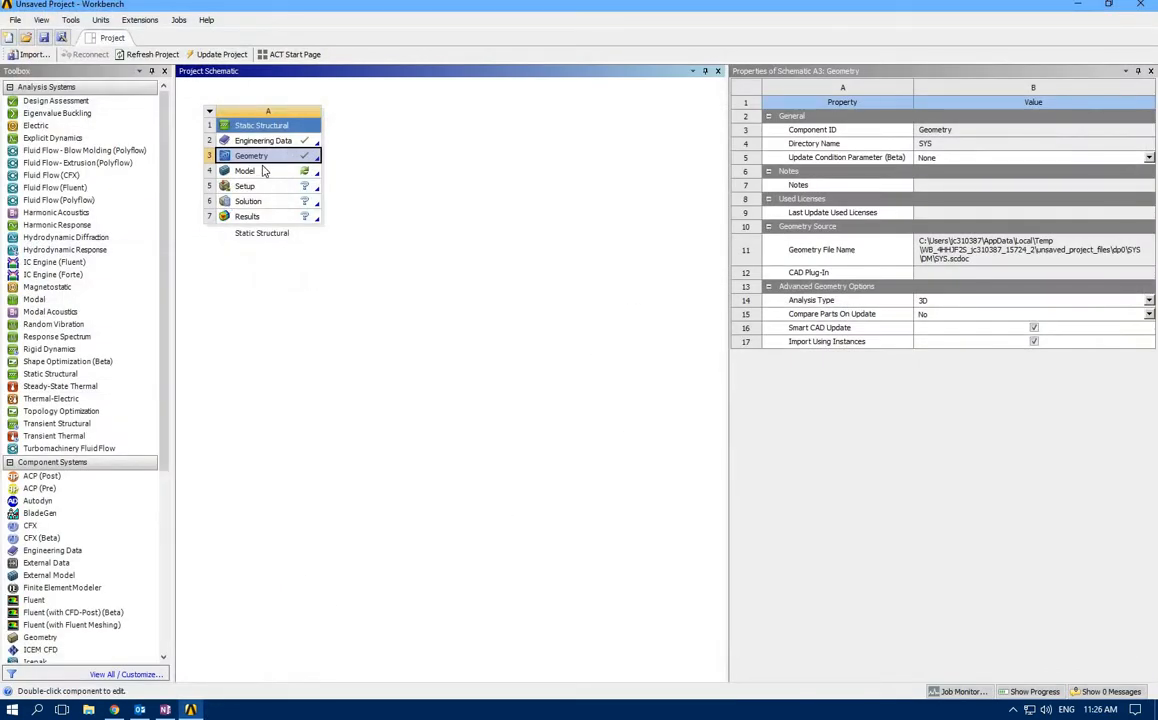
Open the Static Structural model in a maximized Mechanical window and assign Structural Steel NL to the solid body
double_click(264, 172)
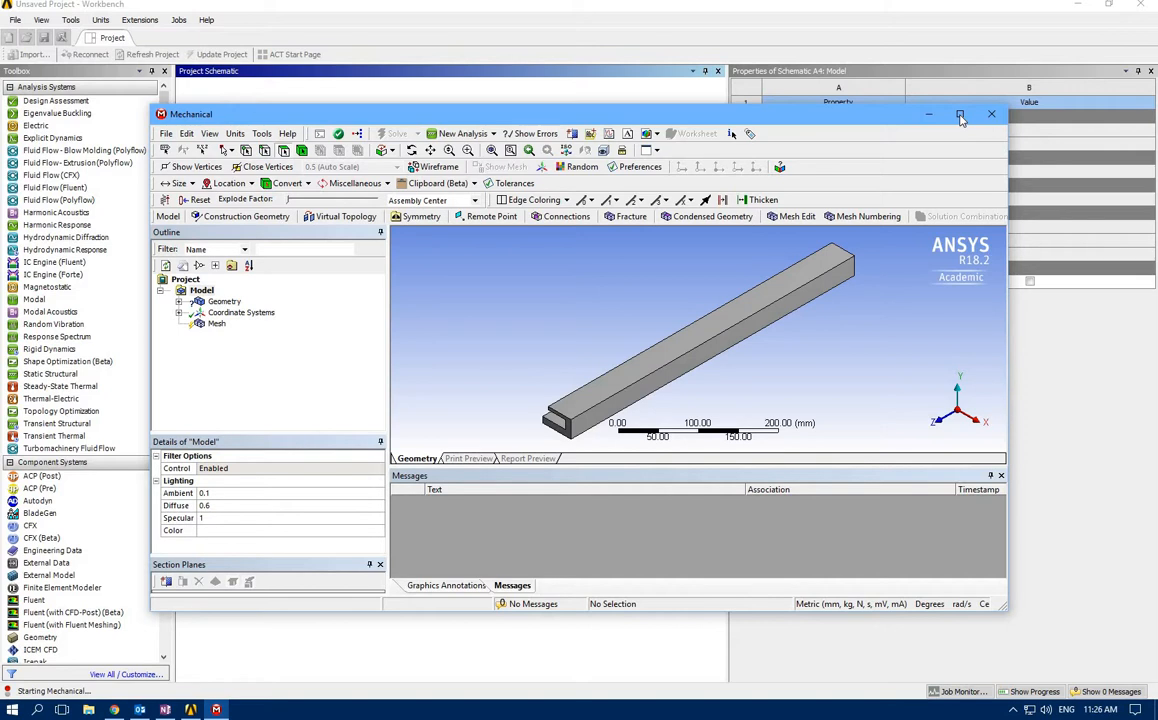
left_click(959, 115)
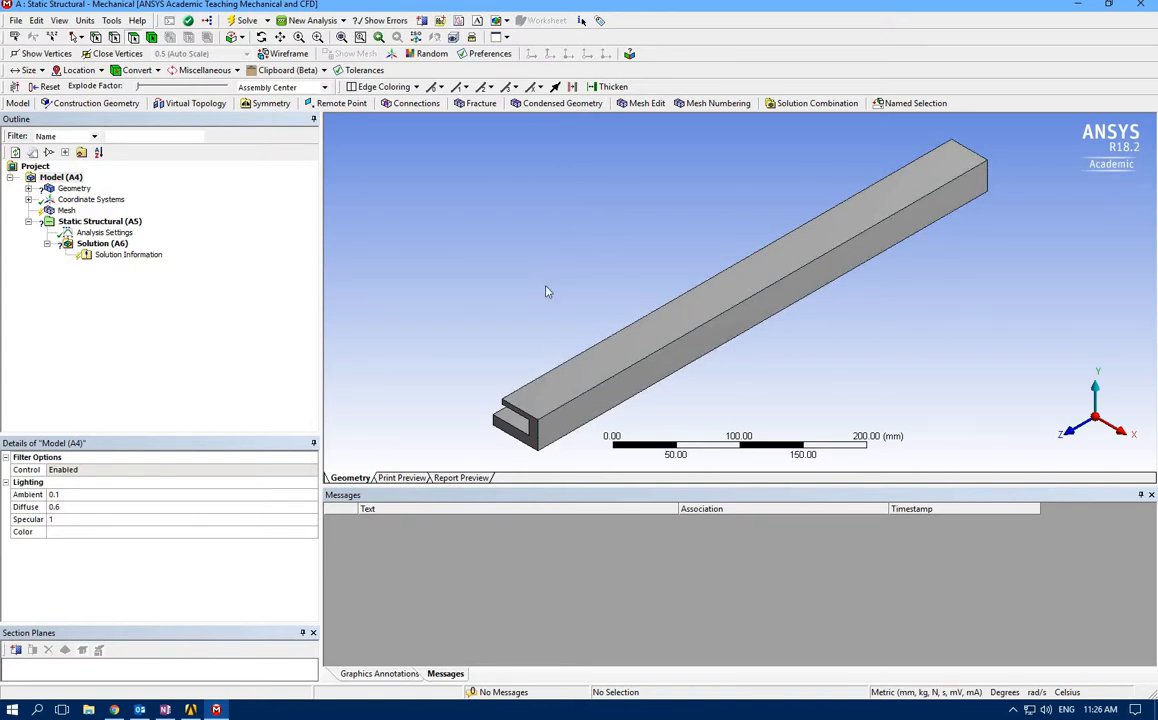
left_click(29, 189)
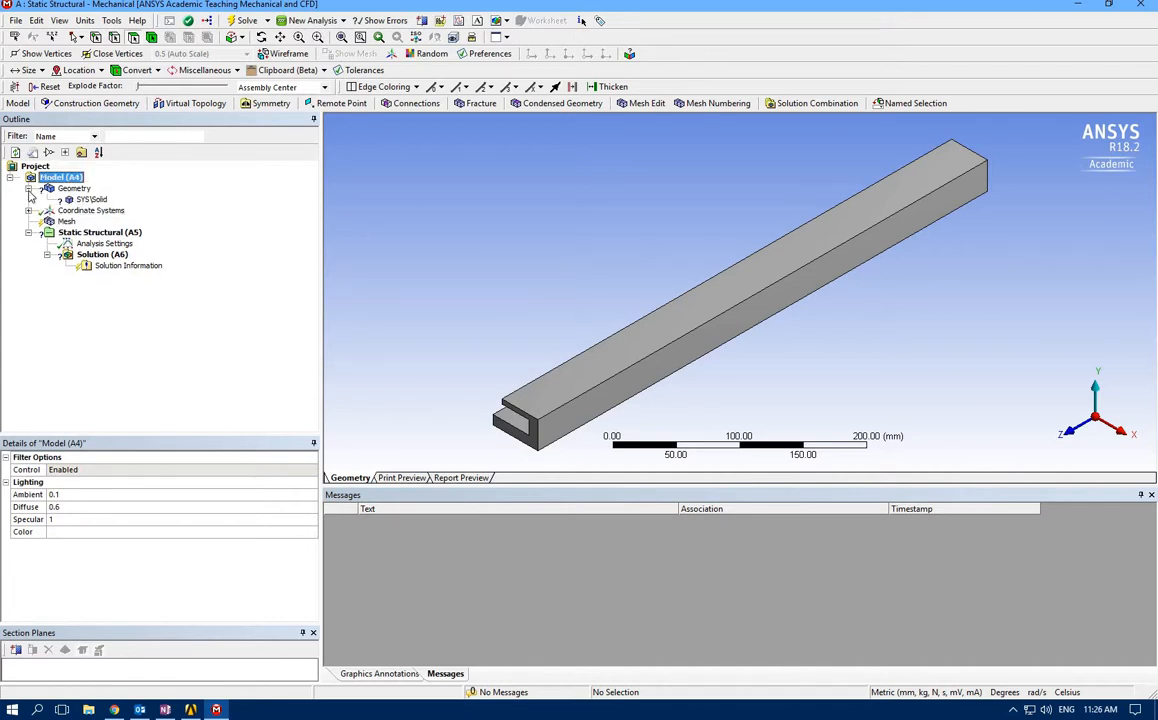
left_click(91, 199)
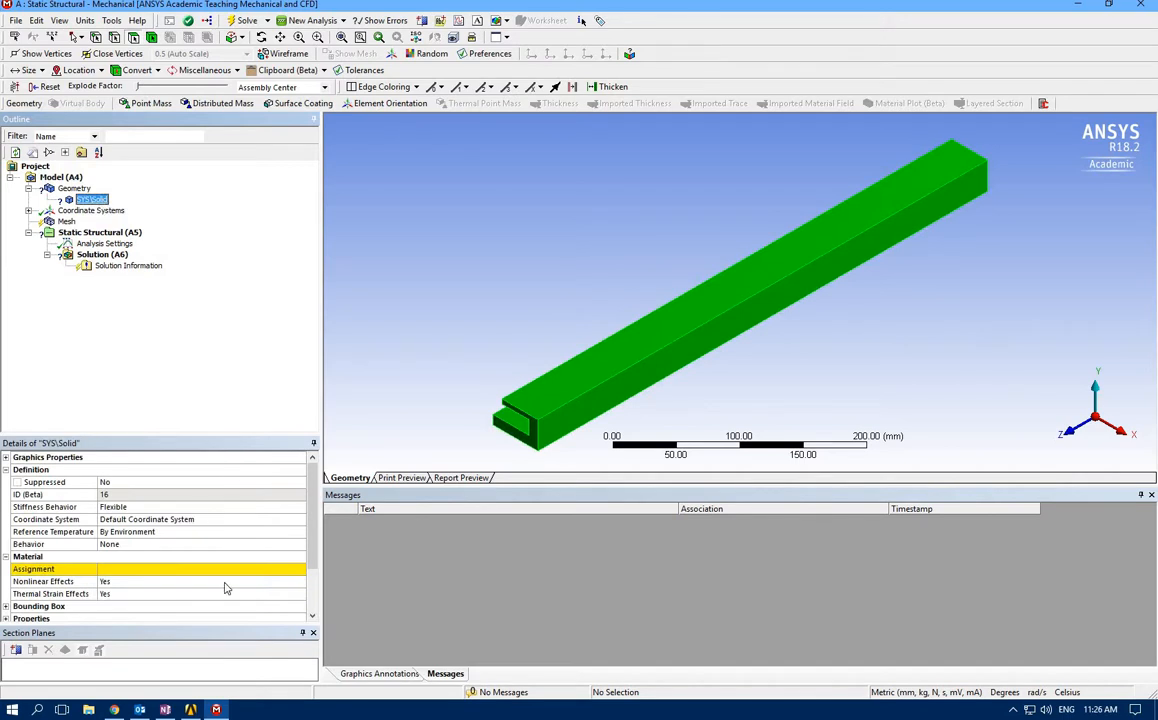
left_click(300, 573)
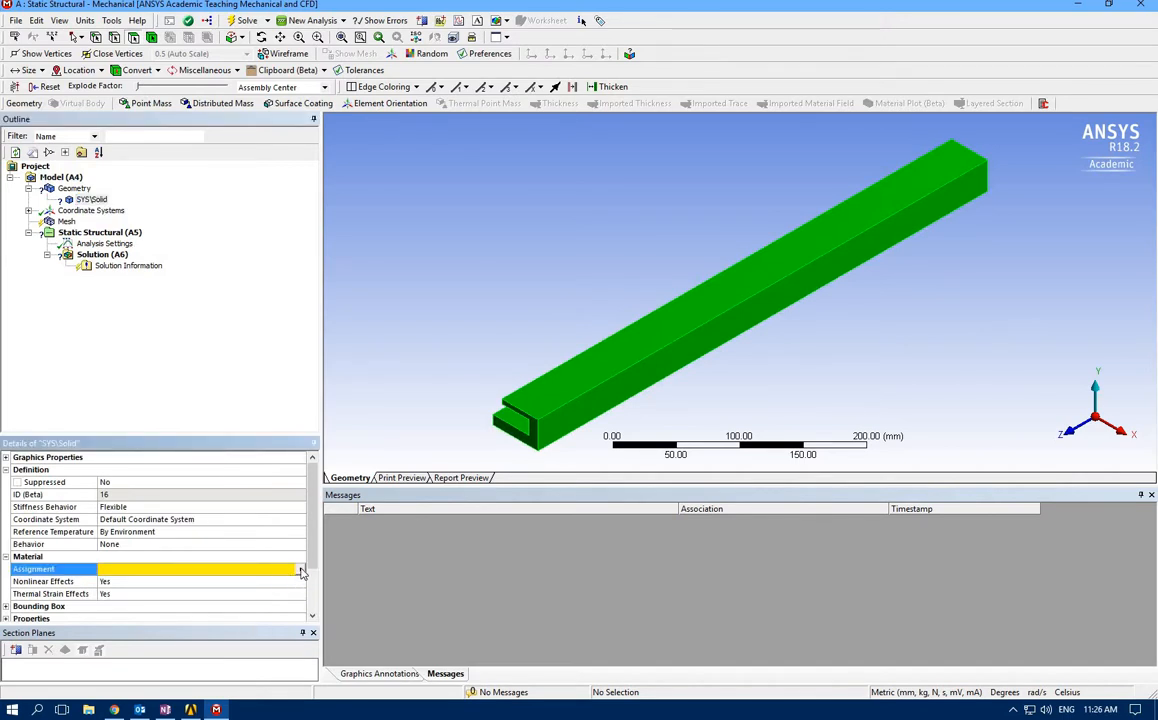
left_click(301, 571)
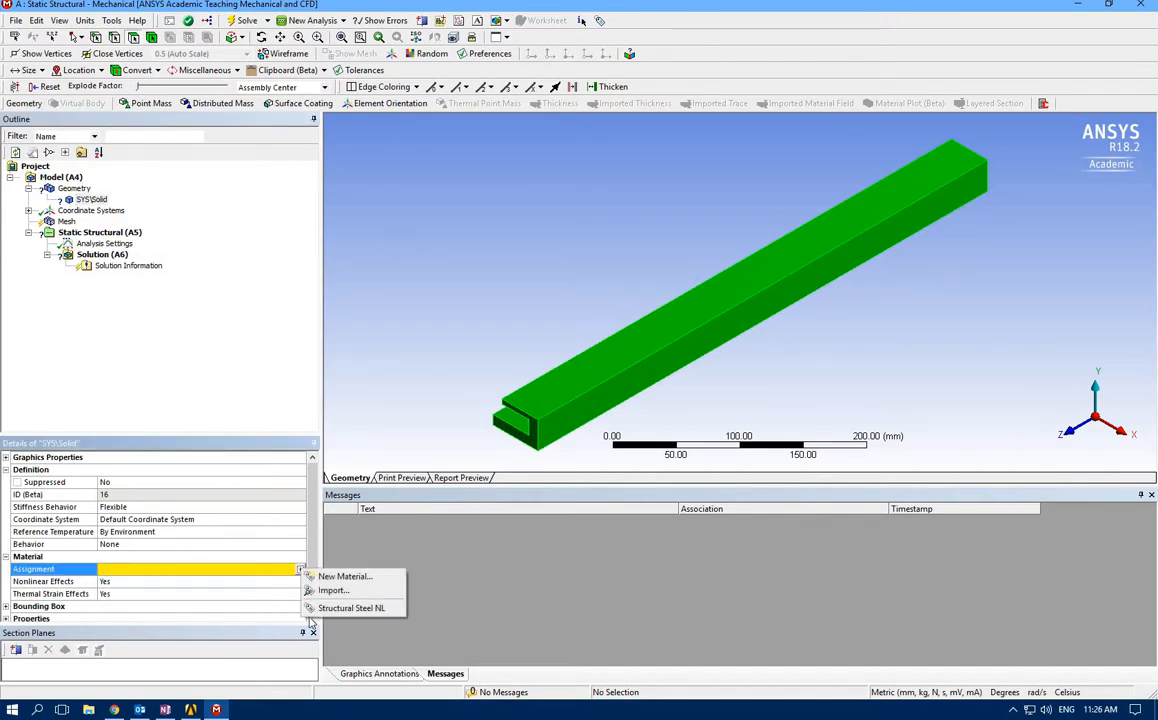
left_click(378, 609)
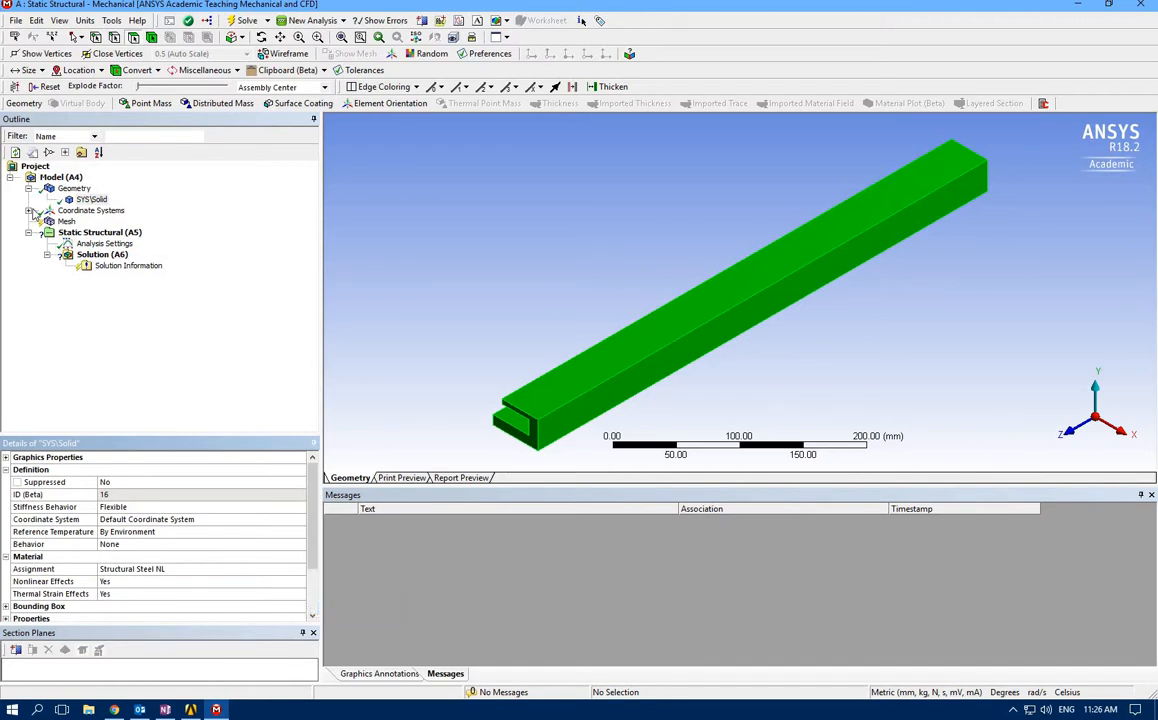
Generate the beam's mesh with the default settings and inspect it from another angle
left_click(66, 222)
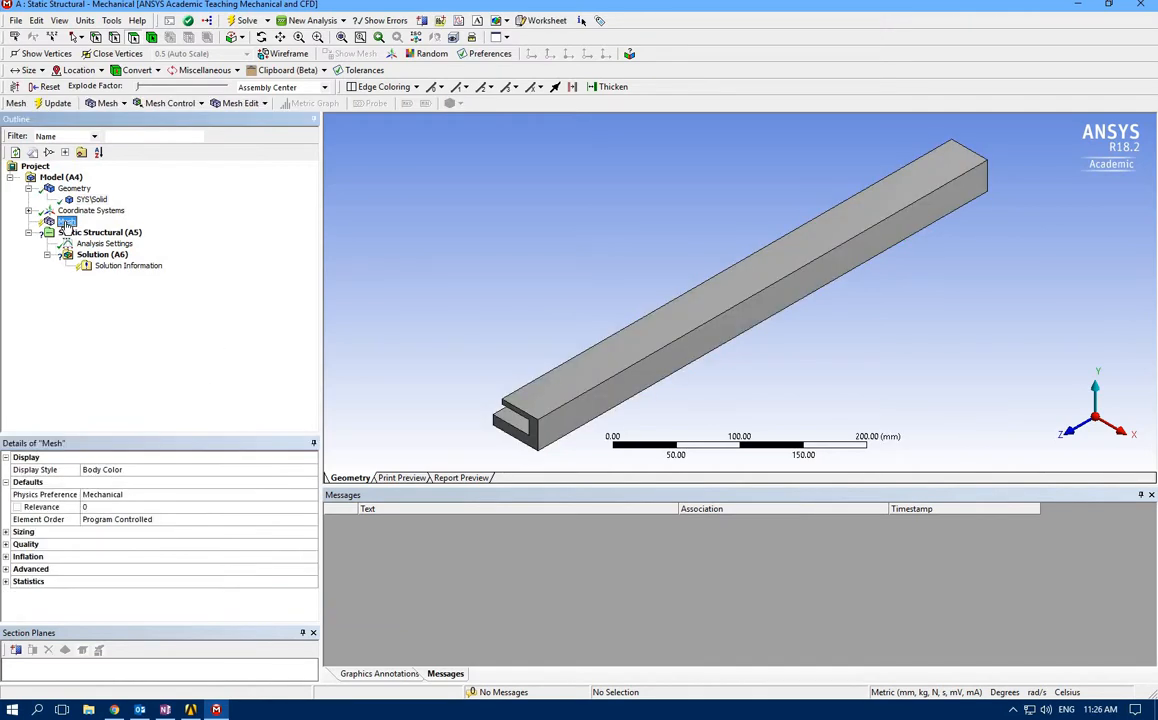
right_click(66, 222)
left_click(85, 250)
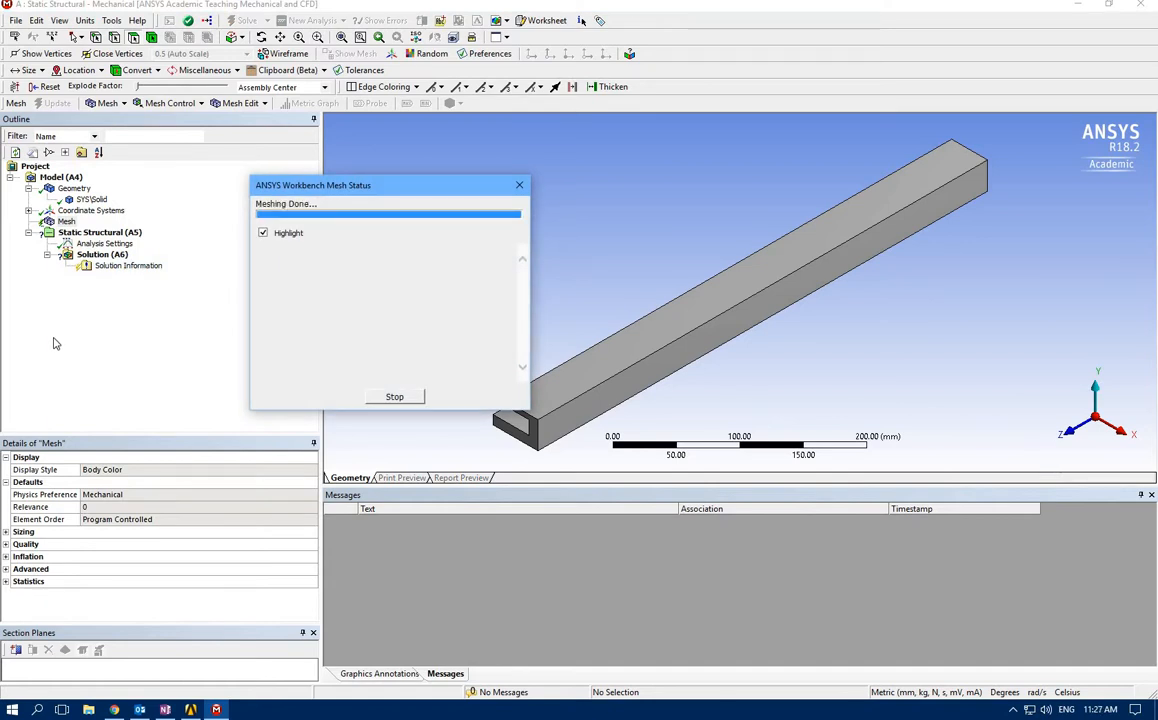
middle_click_drag(411, 395, 578, 366)
left_click_drag(604, 371, 439, 383)
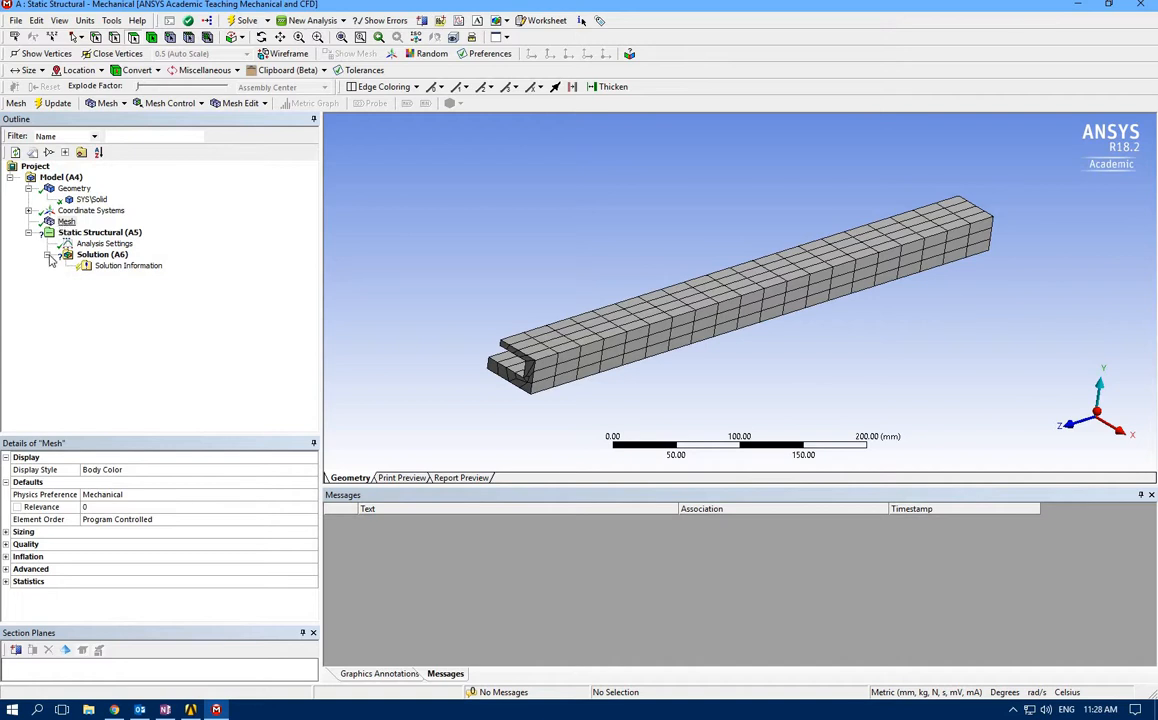
Insert a Sizing control under the mesh and scope it to the solid beam body
left_click(66, 223)
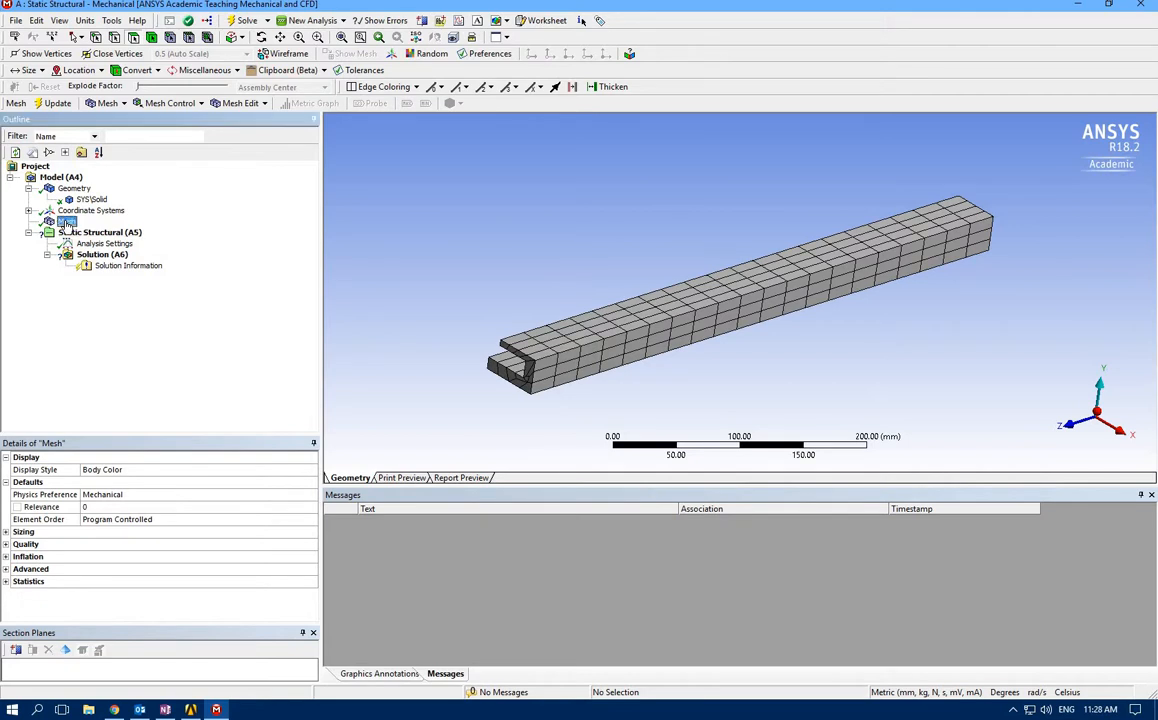
right_click(66, 223)
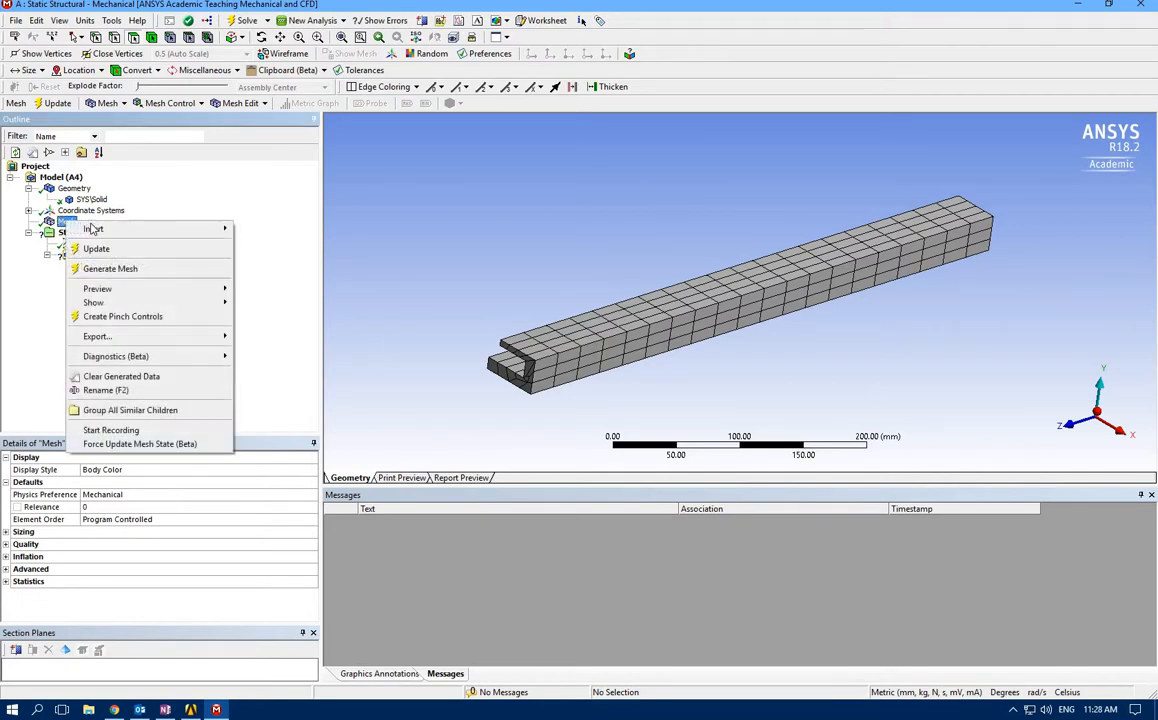
mouse_move(121, 229)
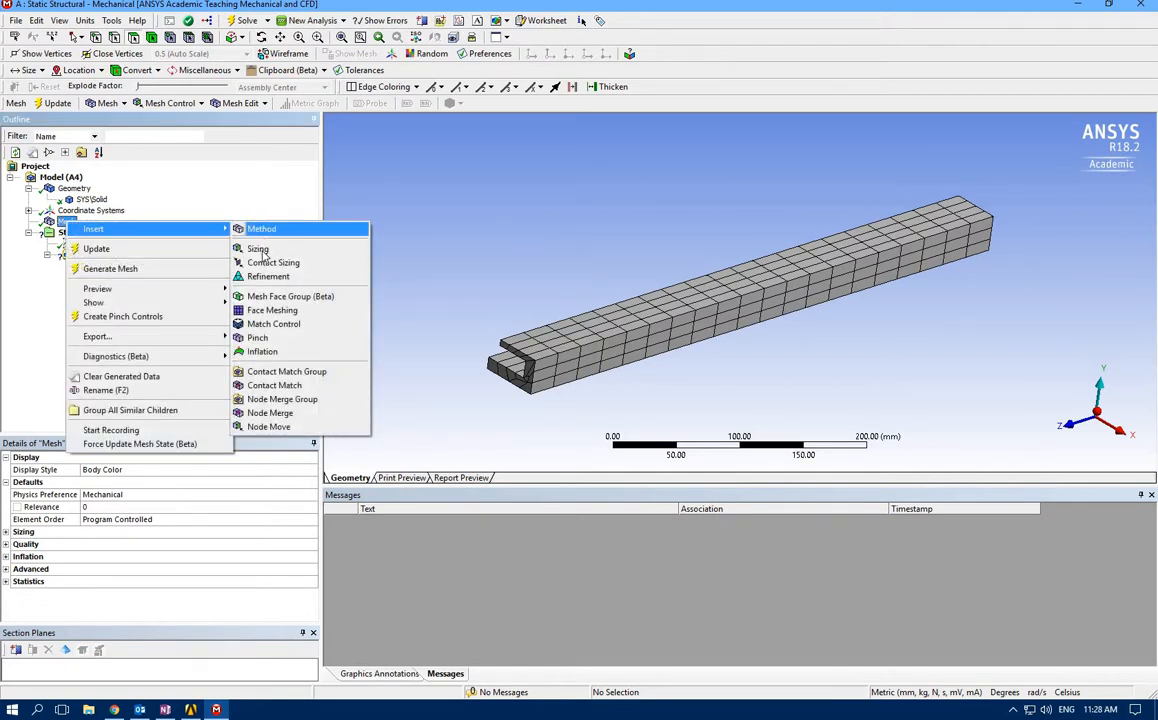
left_click(257, 249)
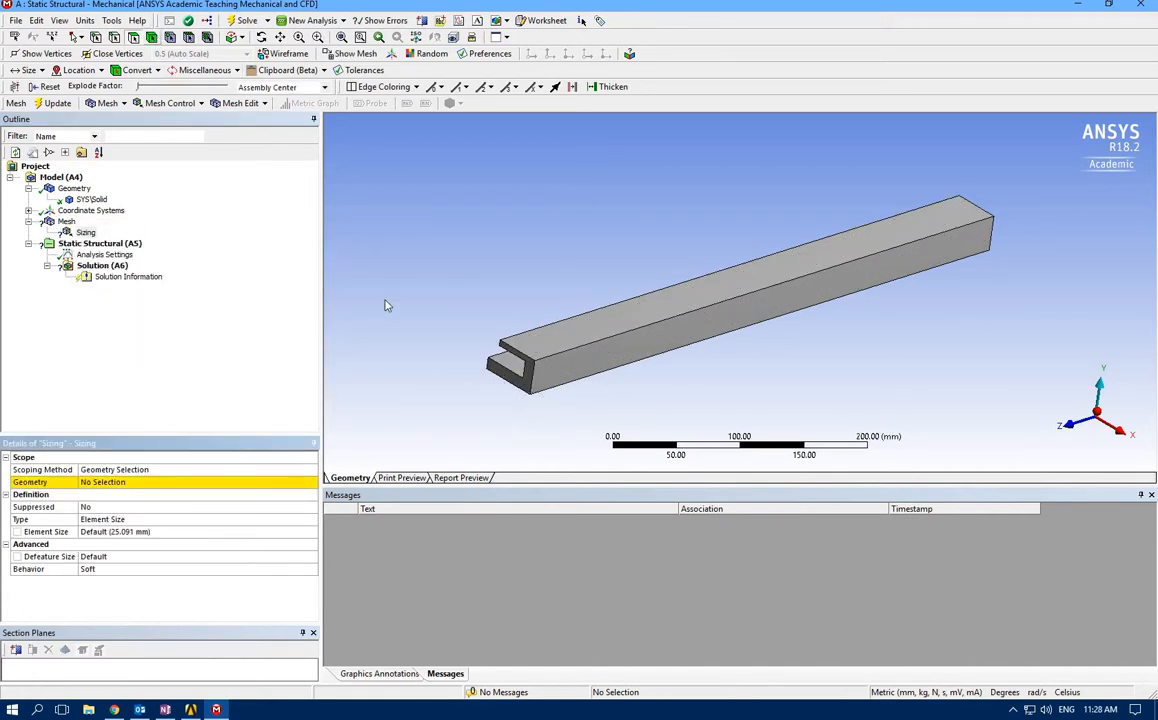
left_click(576, 346)
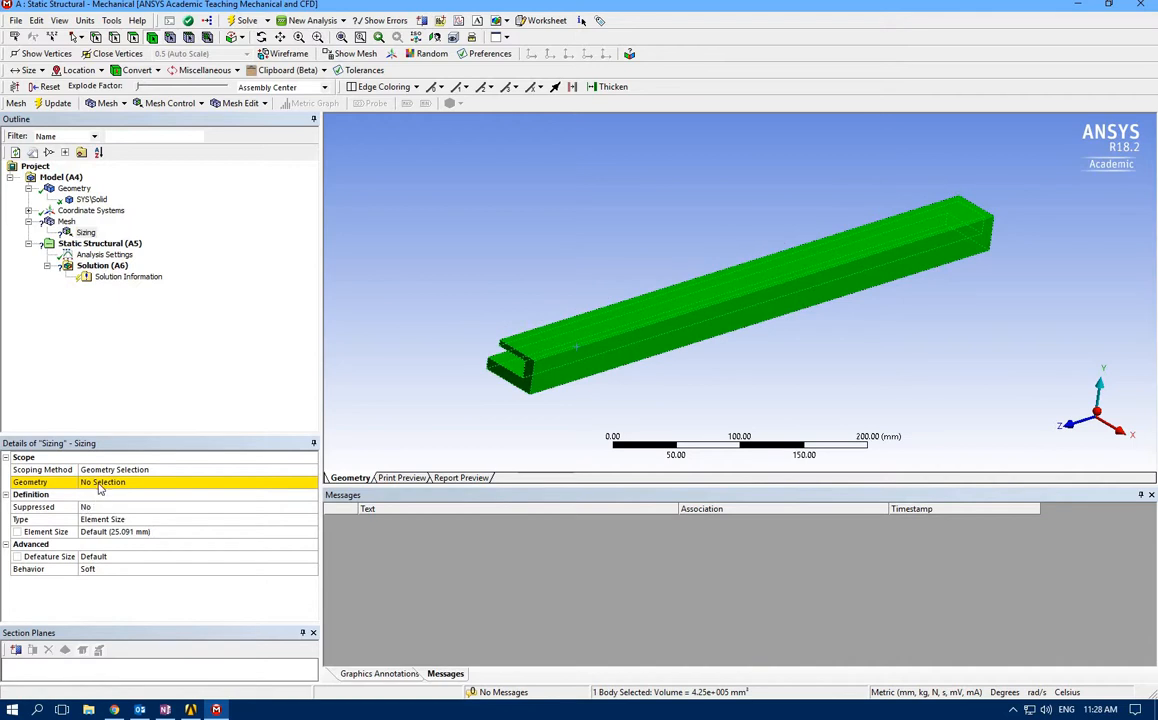
left_click(99, 484)
left_click(102, 483)
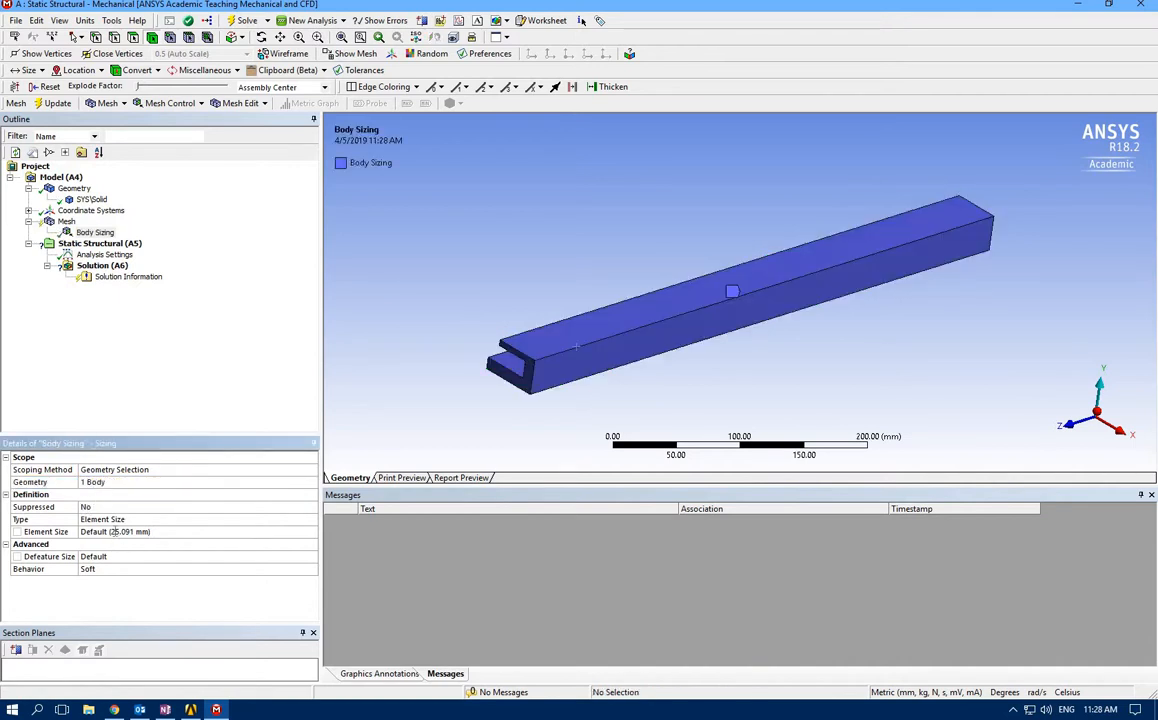
Set the body sizing's element size to 8 mm and generate the mesh
left_click(113, 531)
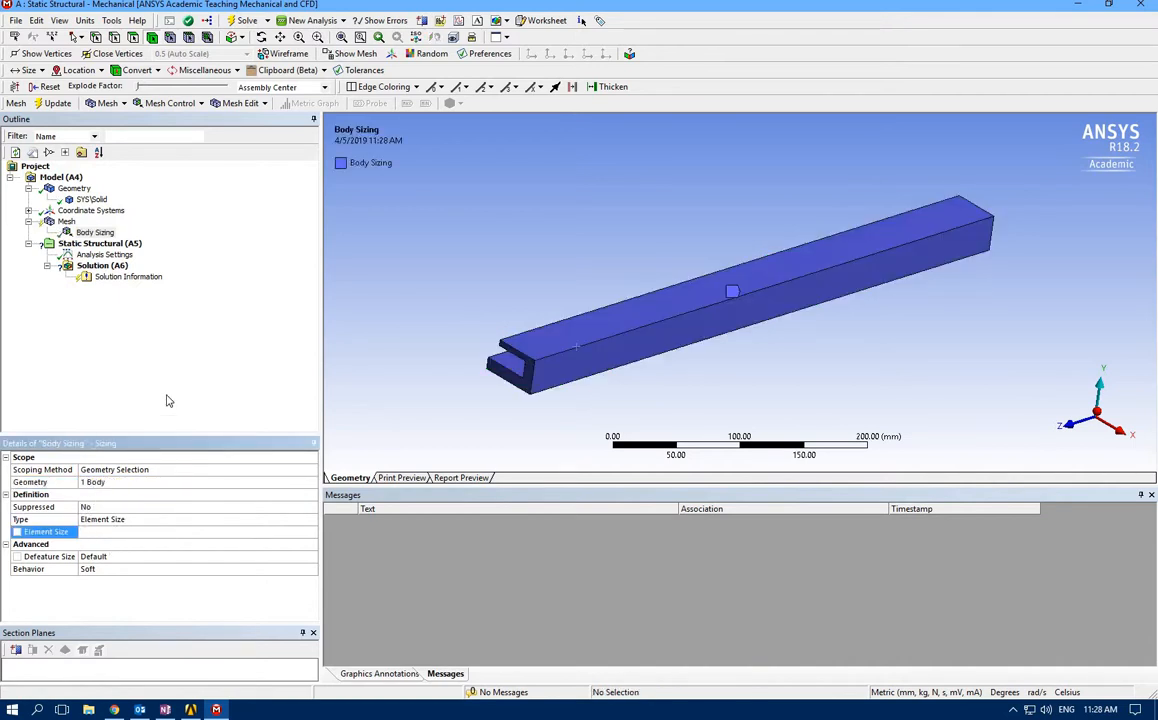
left_click(110, 531)
left_click(102, 535)
type("8")
left_click(64, 228)
left_click(62, 221)
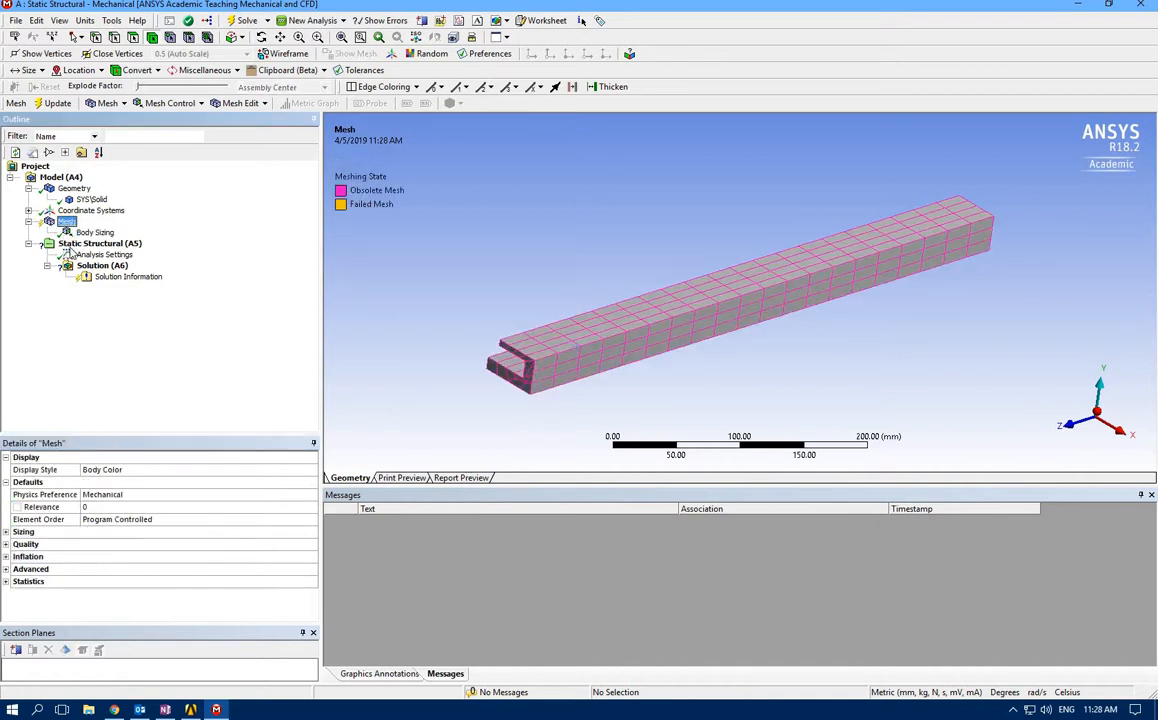
right_click(62, 221)
left_click(80, 242)
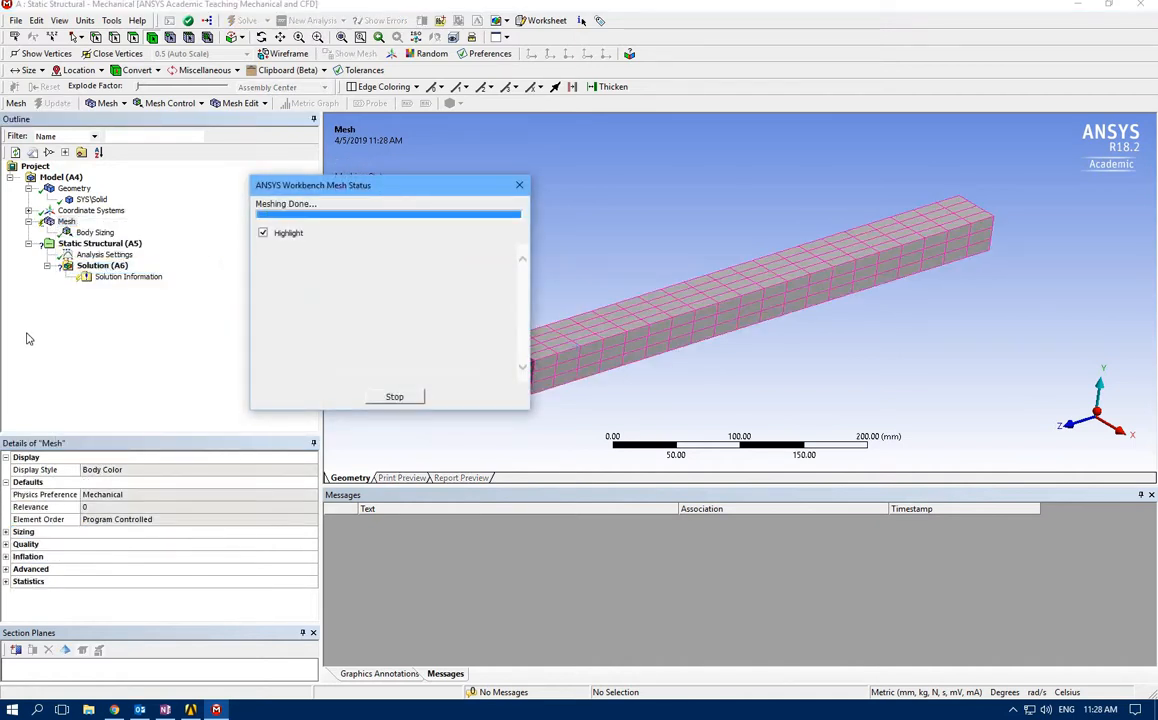
Refine the body sizing's element size to 4 mm and regenerate the beam's mesh
left_click(72, 233)
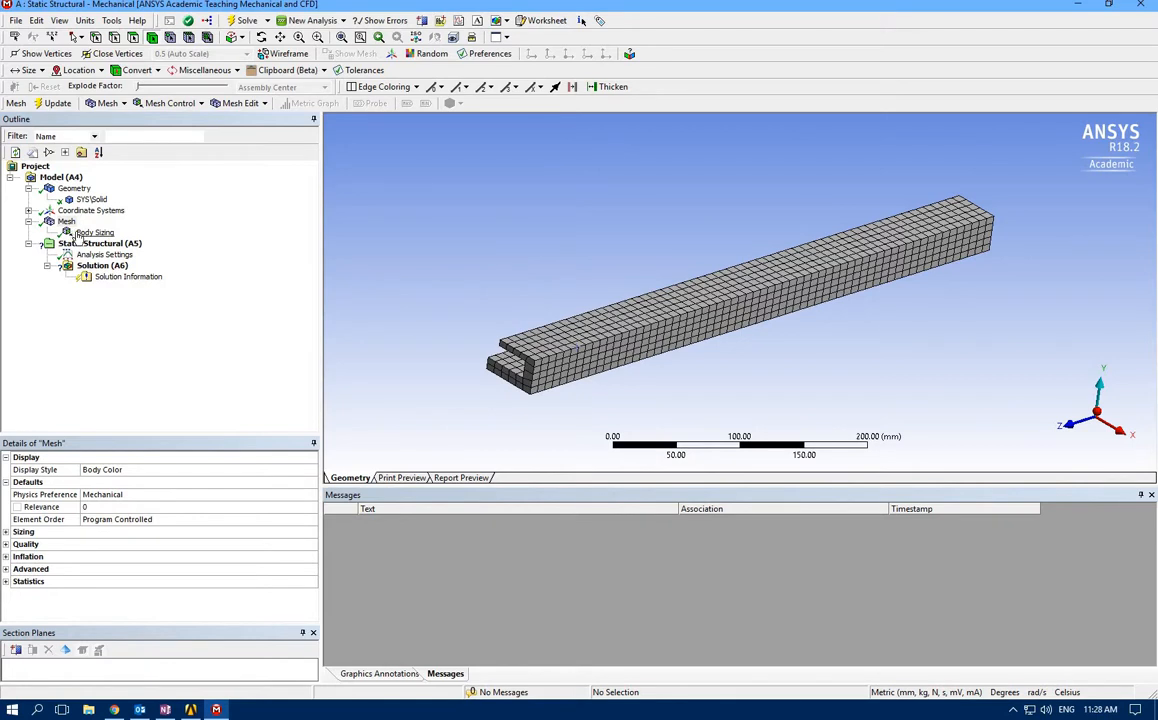
left_click(85, 532)
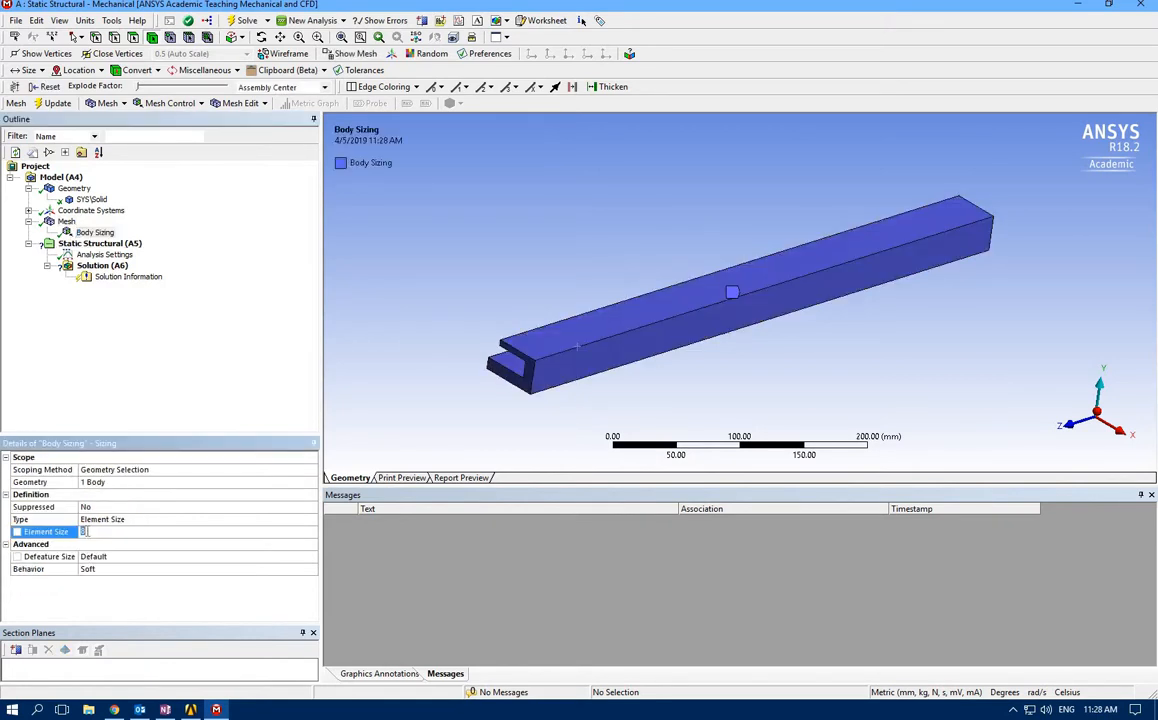
type("4")
left_click(74, 231)
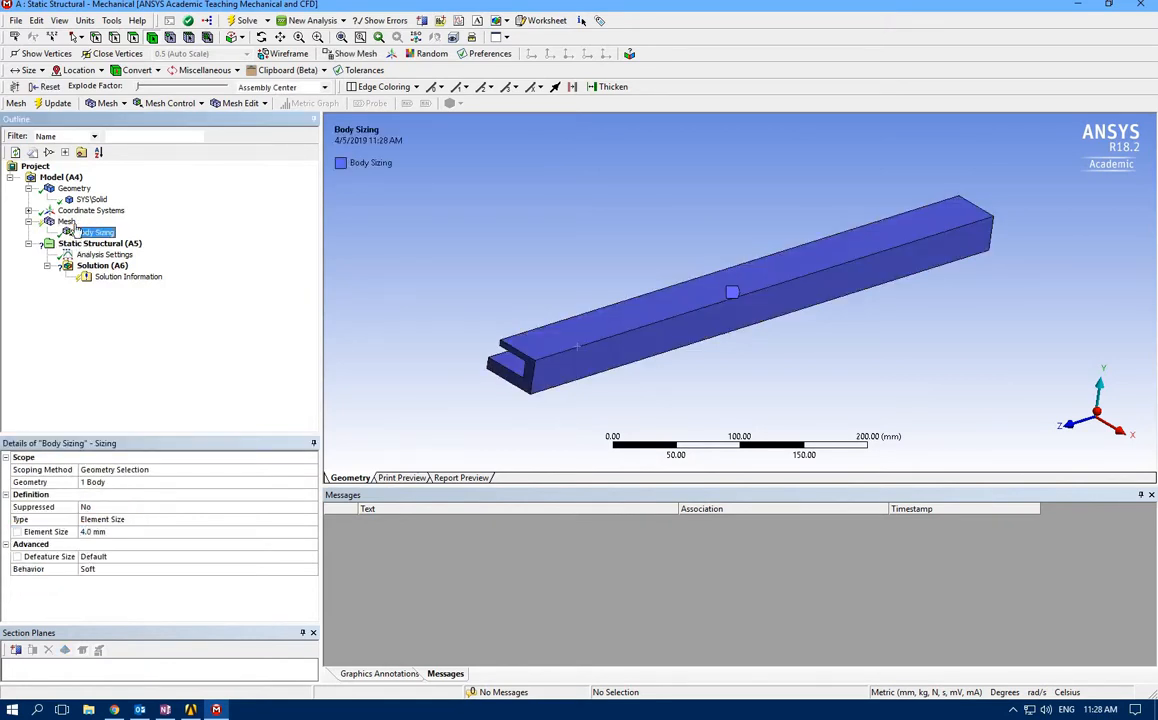
right_click(68, 222)
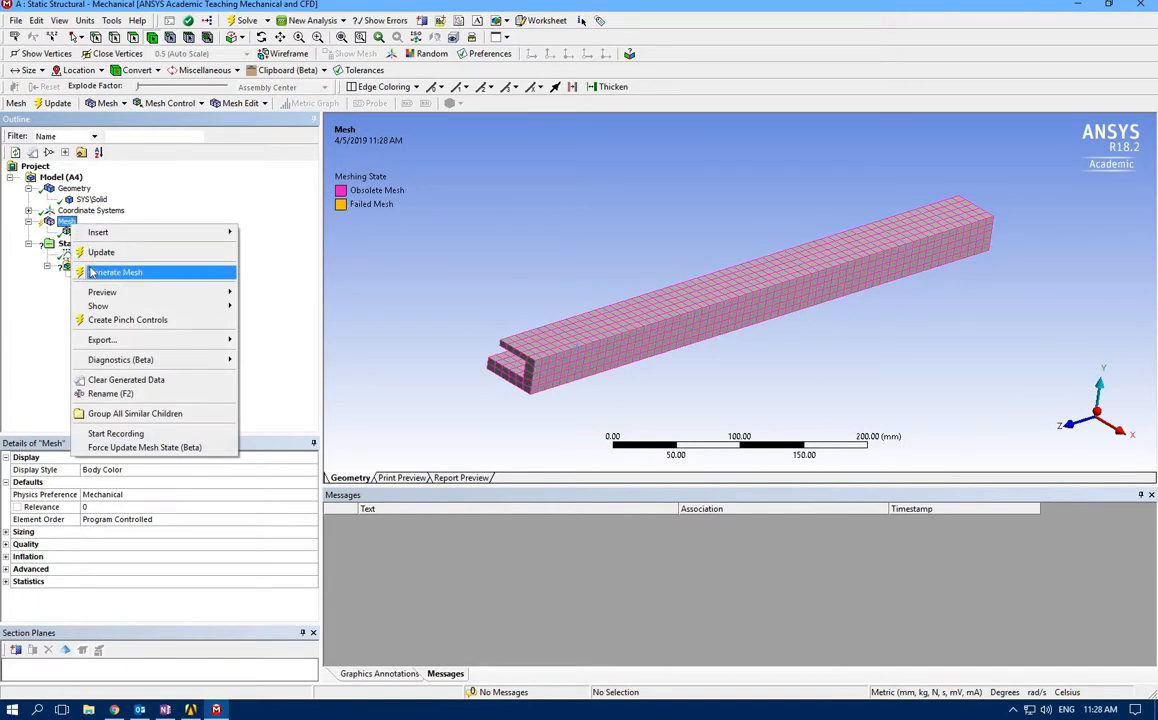
left_click(92, 272)
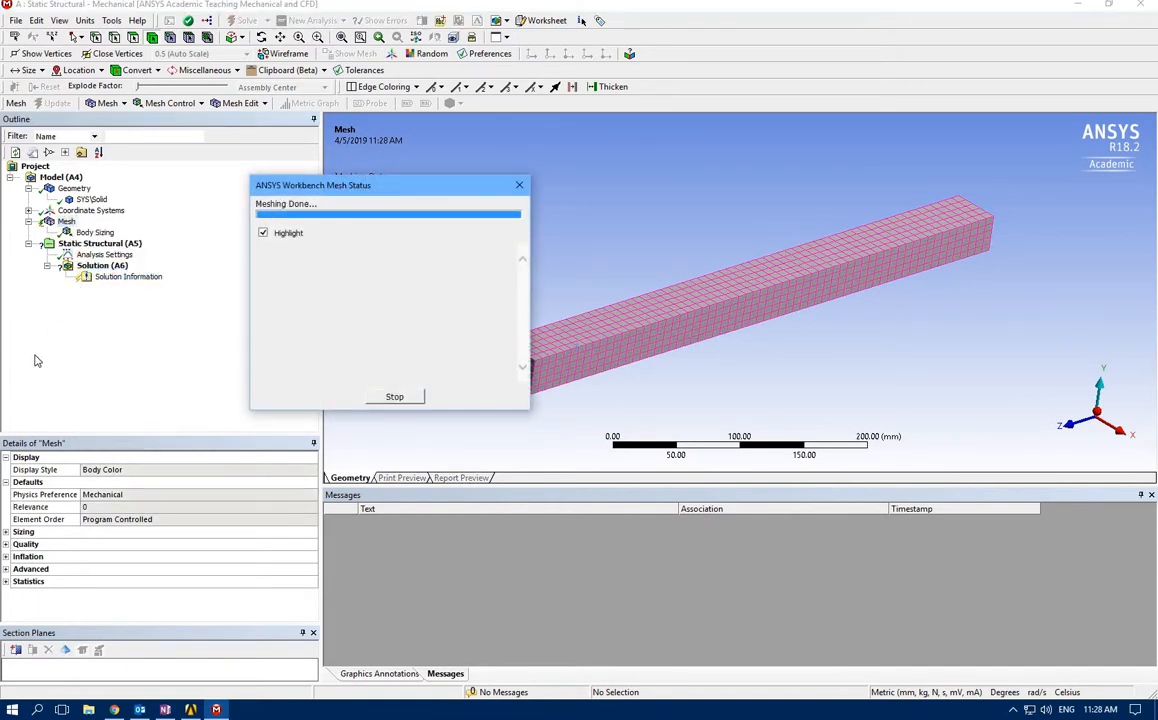
middle_click_drag(830, 305, 424, 323)
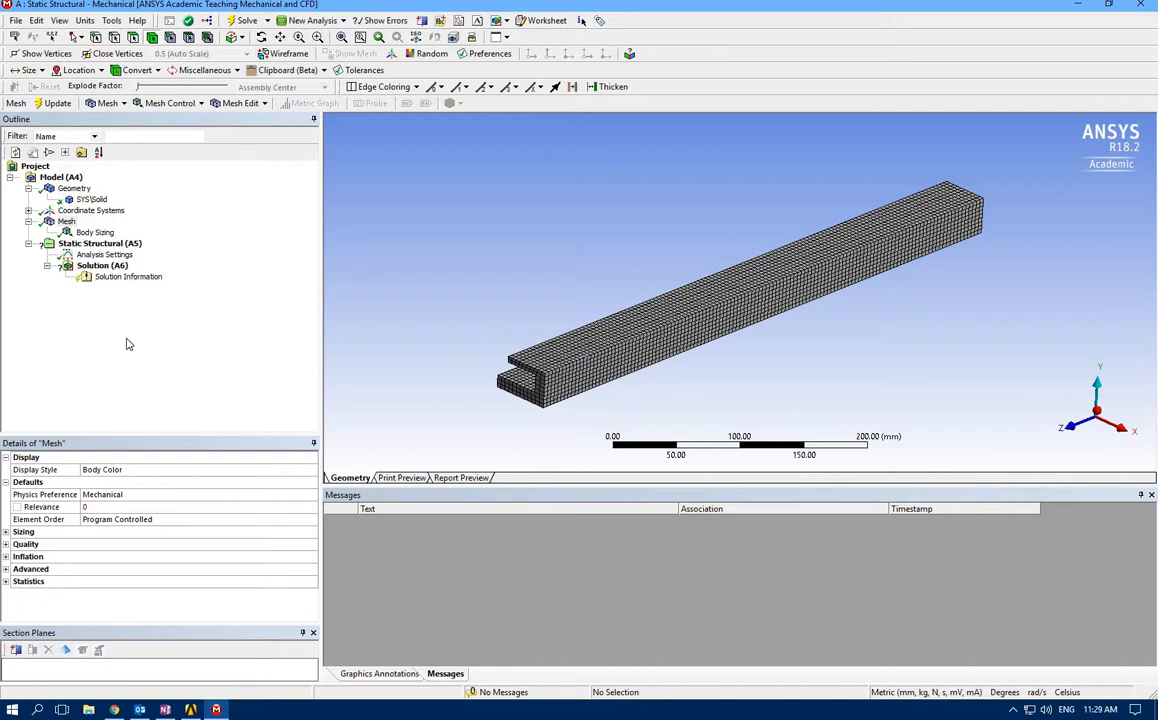
Open the Analysis Settings, review the load and unload curve in the OneNote plasticity notes, and return to Mechanical
left_click(96, 255)
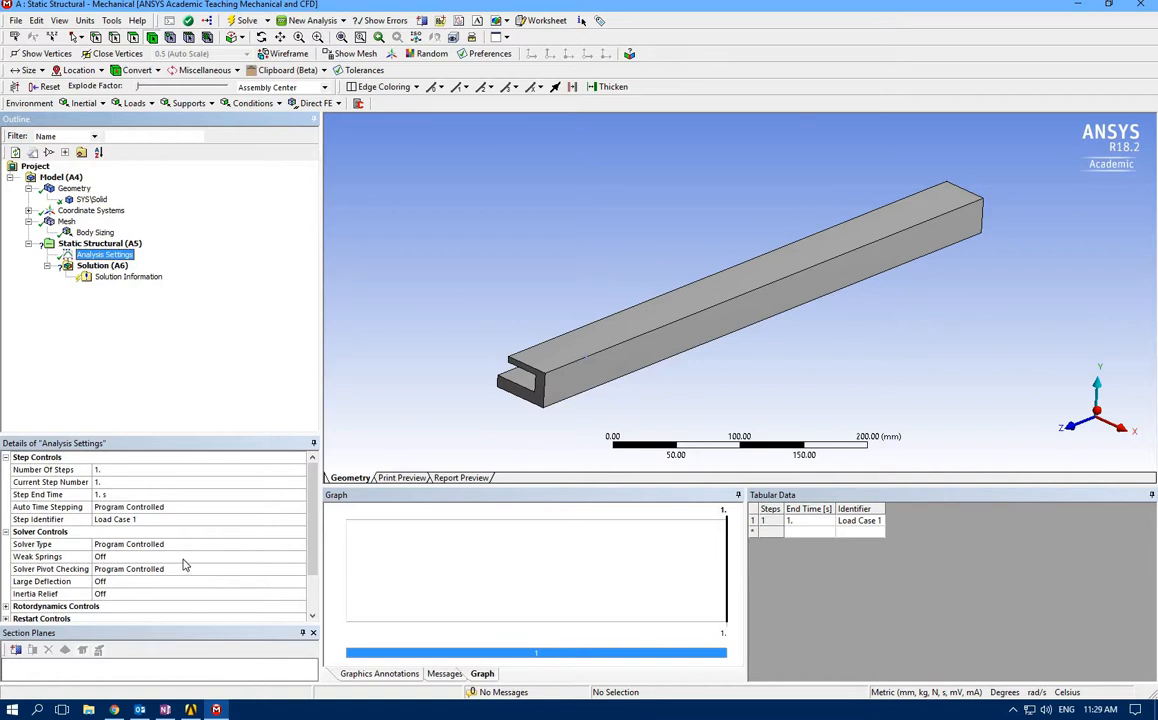
mouse_move(169, 710)
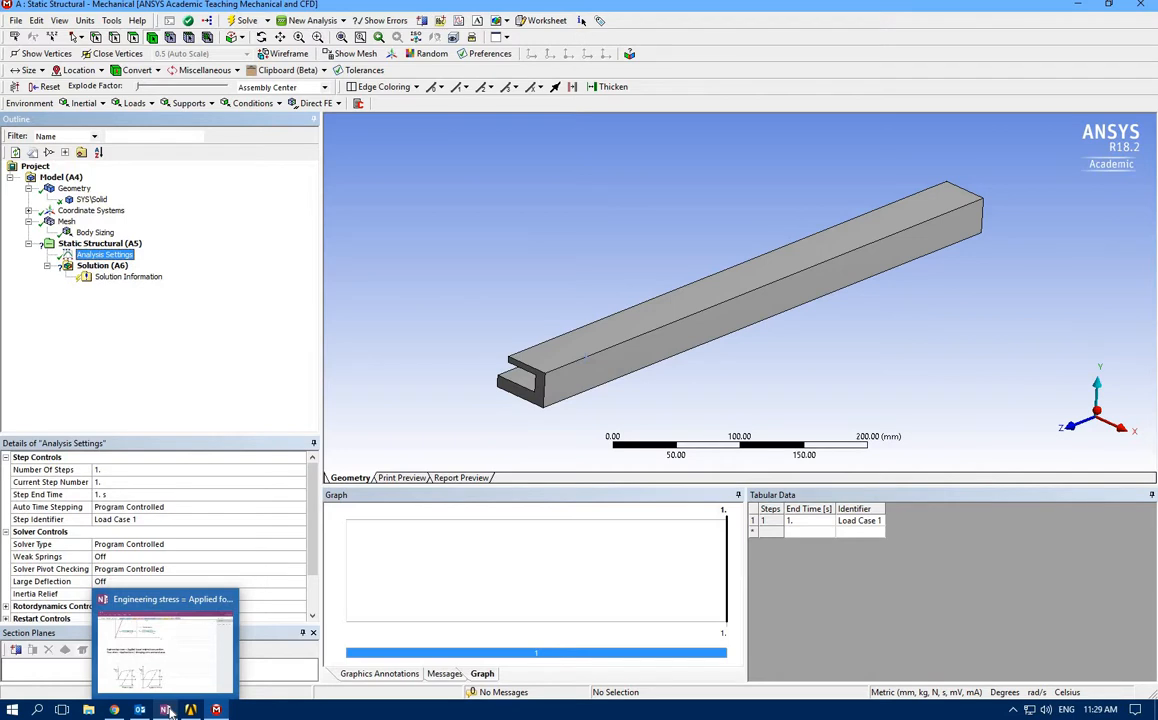
left_click(169, 710)
scroll(203, 505, "up", 3)
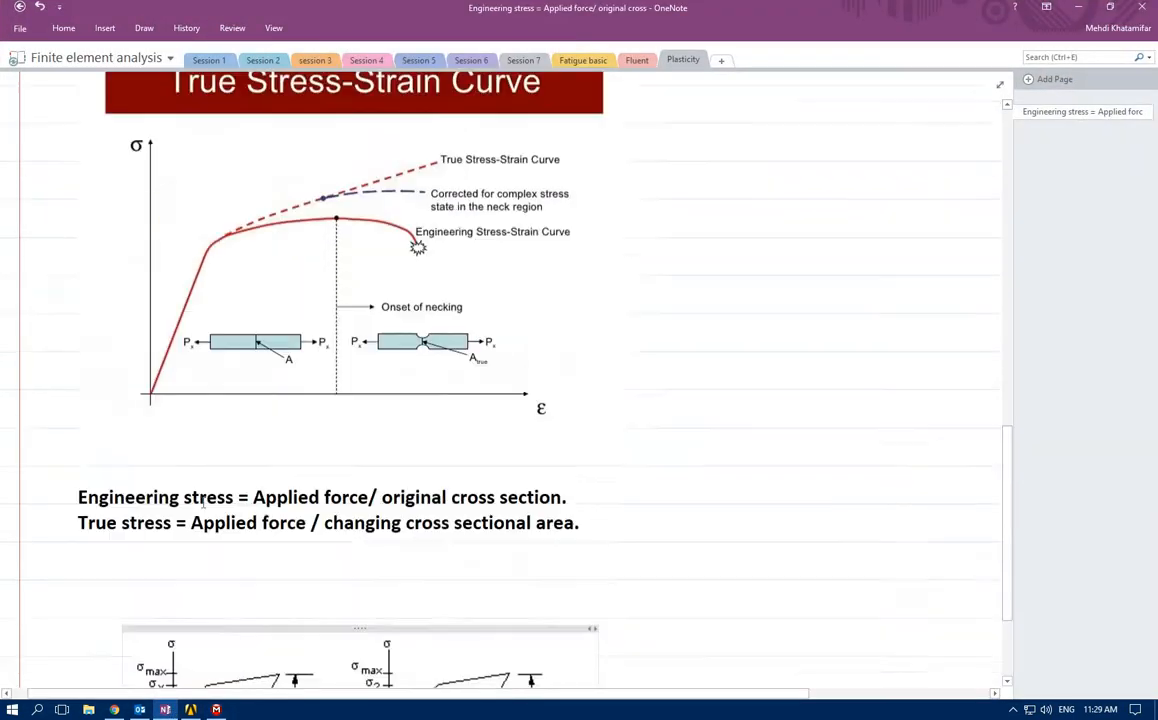
scroll(203, 505, "up", 10)
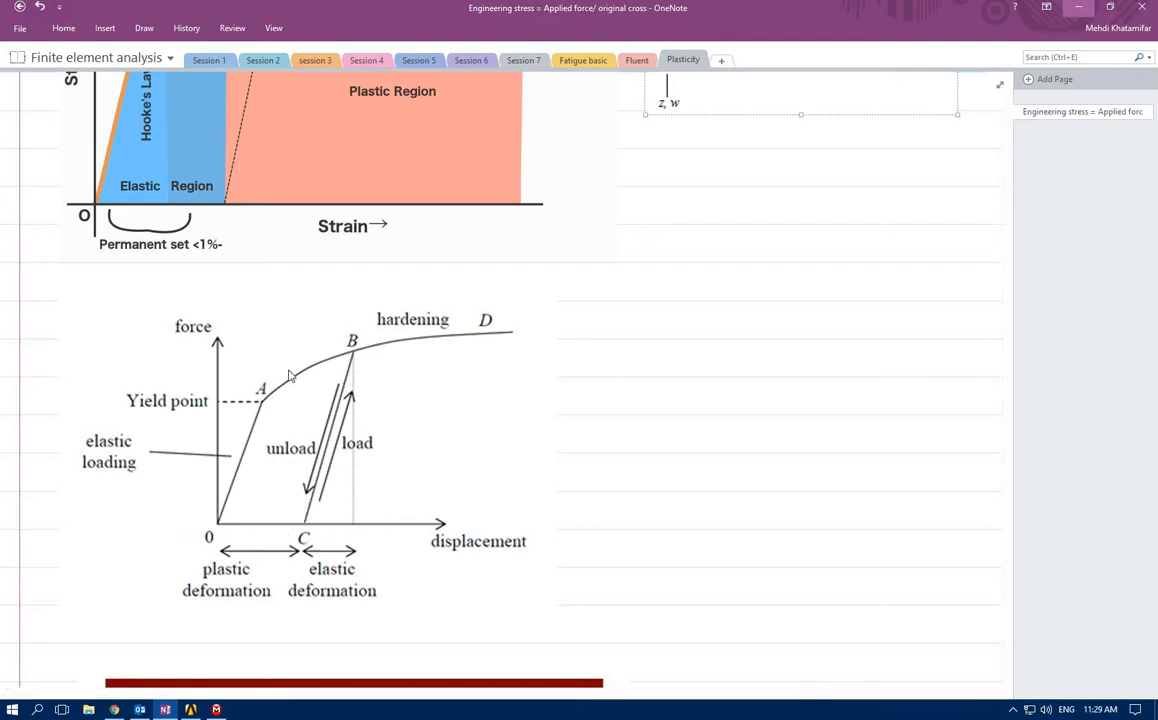
left_click(1078, 7)
Set the number of analysis steps to 2 and switch Auto Time Stepping on for step 1
left_click(117, 471)
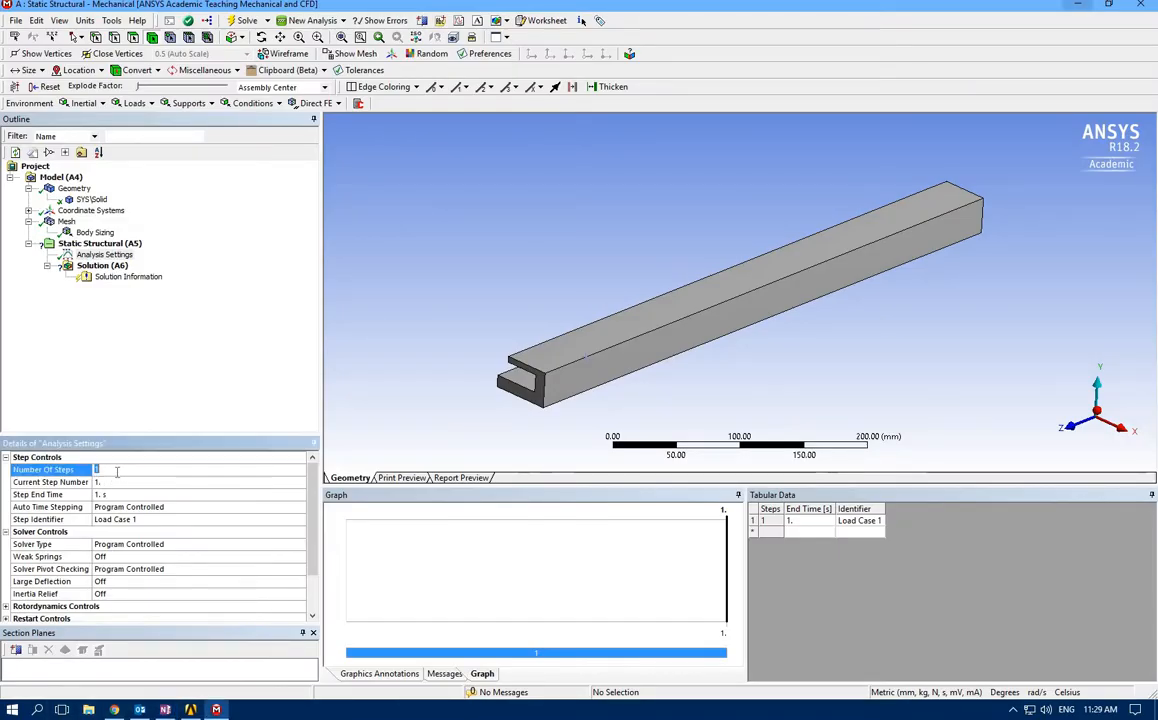
type("2")
left_click(140, 507)
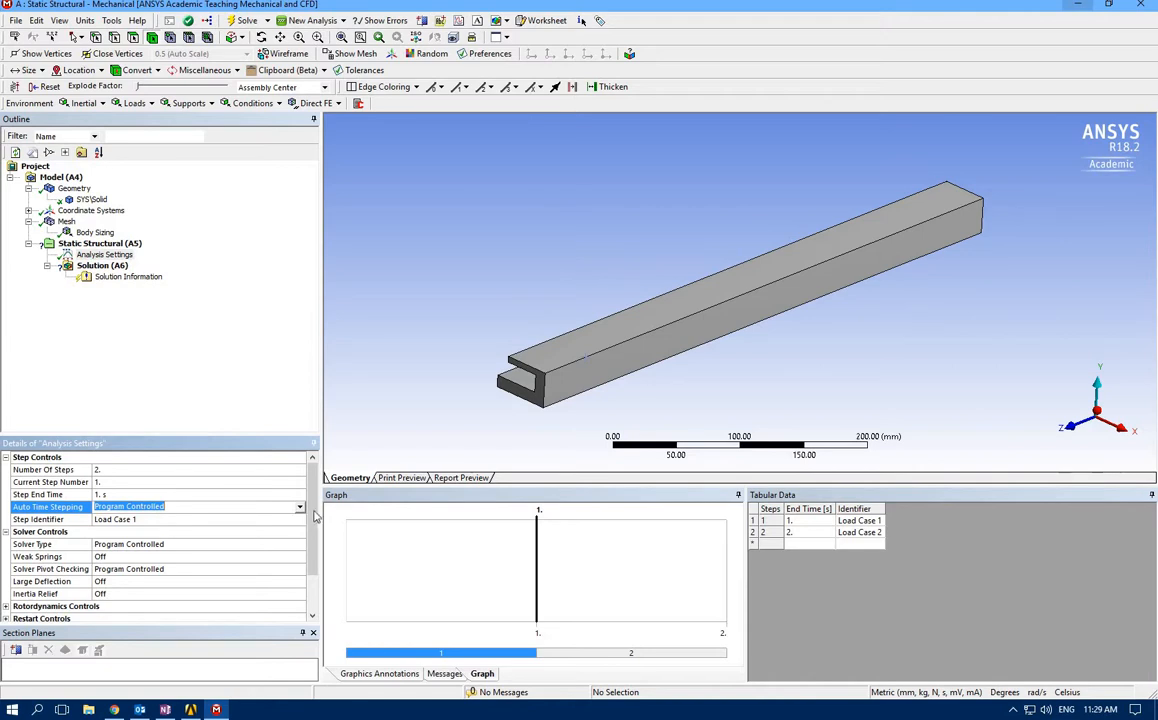
left_click(299, 507)
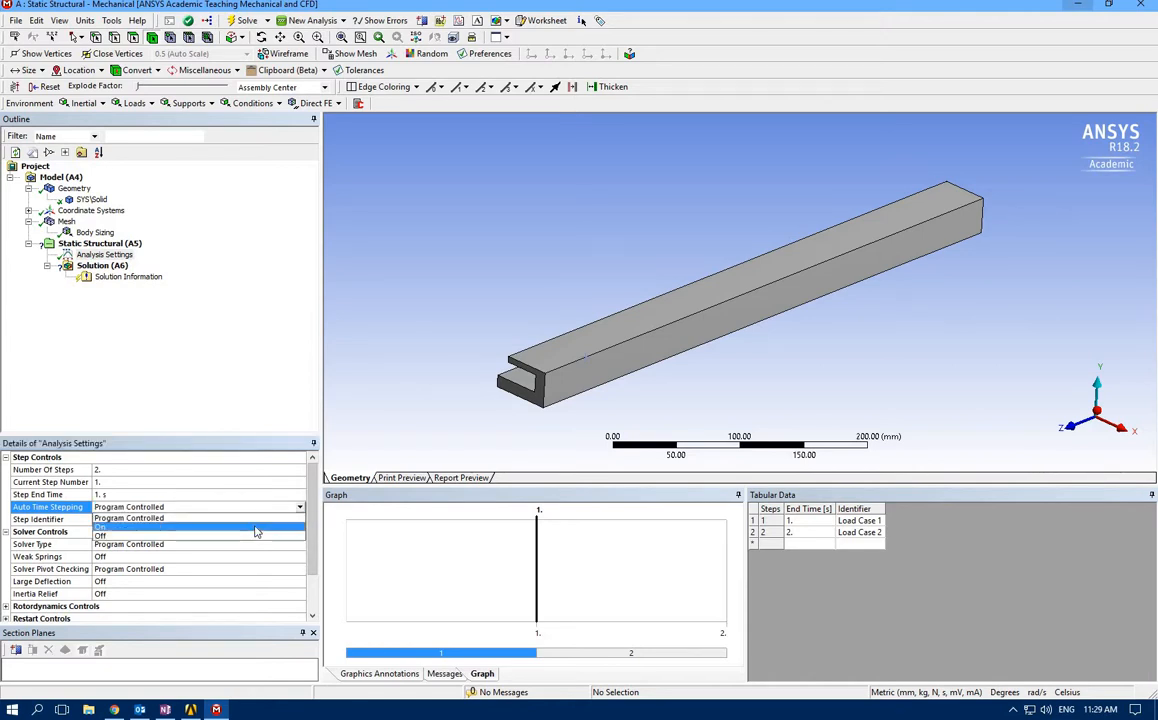
left_click(256, 531)
Define step 1 with 30 initial substeps, 30 minimum substeps and 100 maximum substeps
left_click(112, 532)
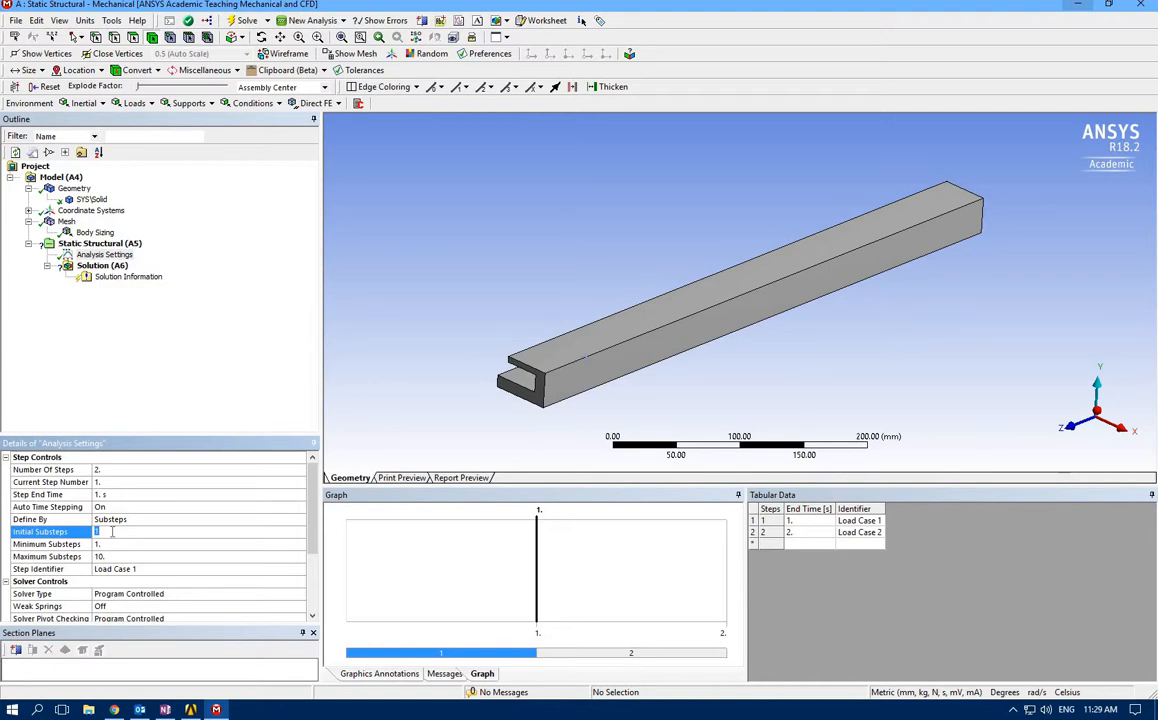
type("30")
left_click(105, 543)
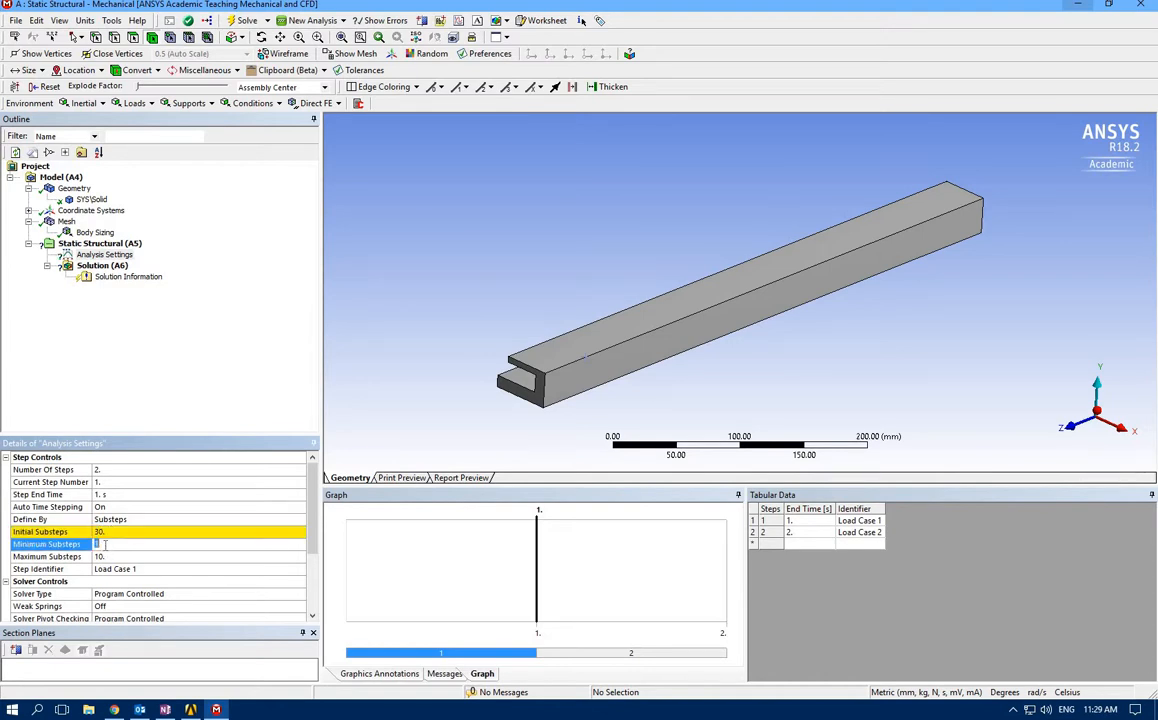
type("30")
left_click(105, 556)
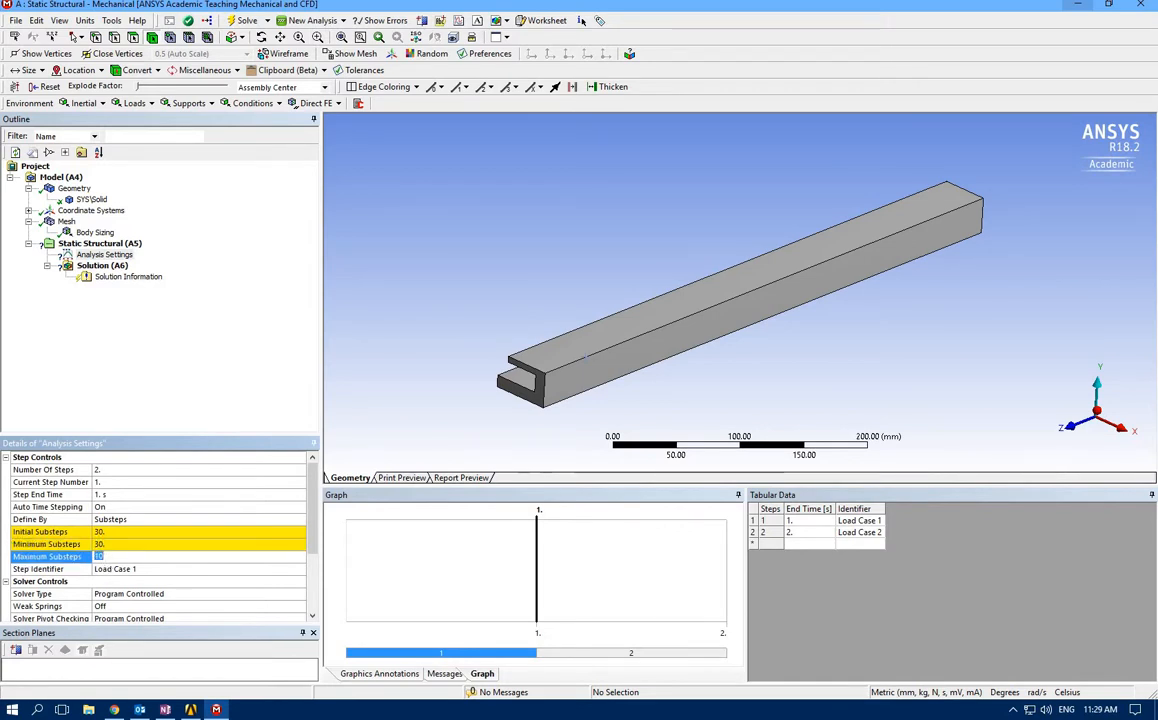
type("100")
key("Return")
Turn Large Deflection on in the solver controls
scroll(222, 543, "down", 1)
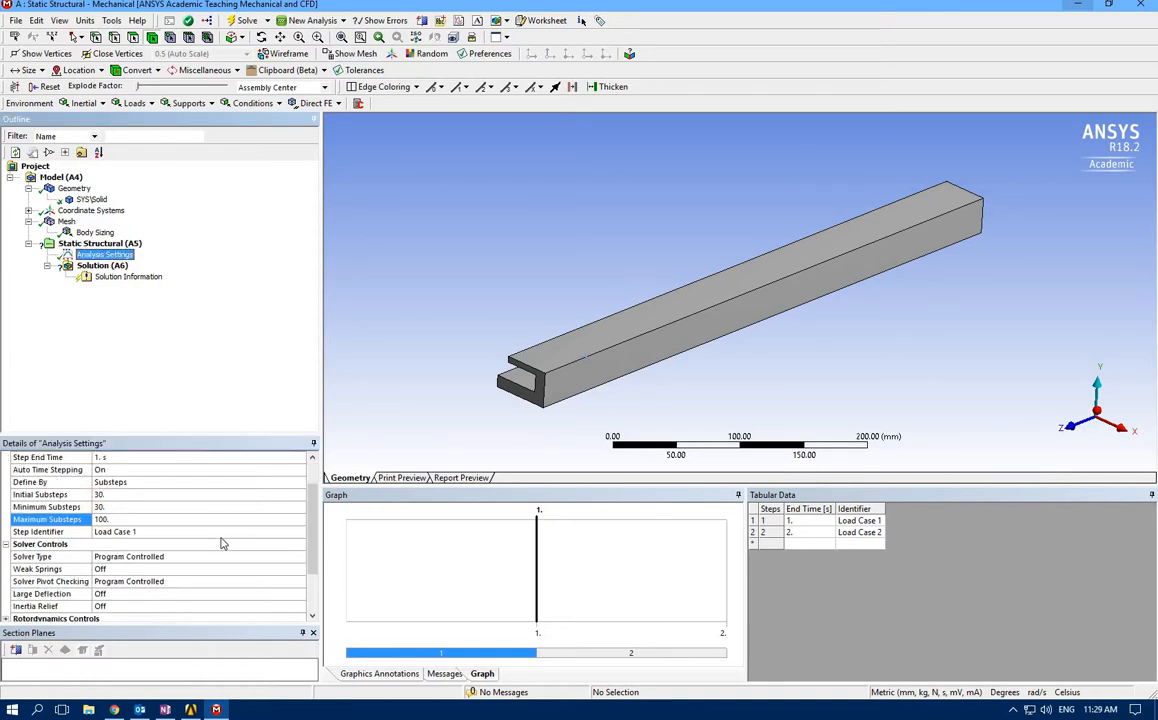
scroll(222, 543, "down", 1)
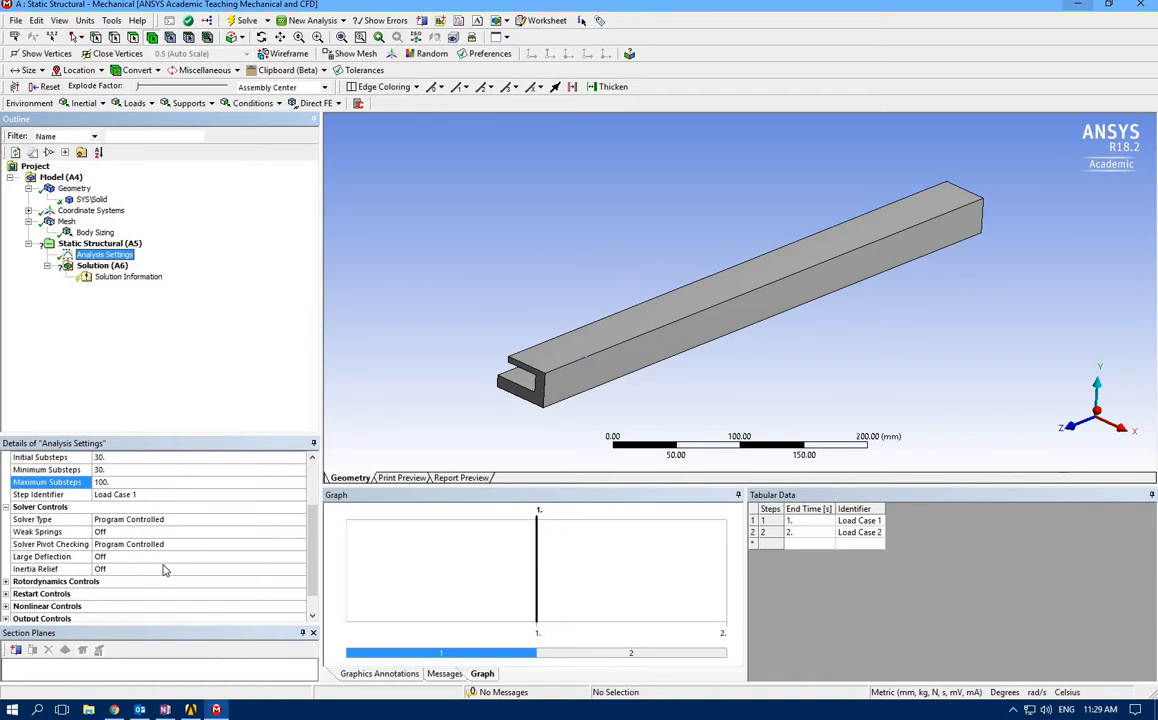
left_click(290, 556)
left_click(299, 556)
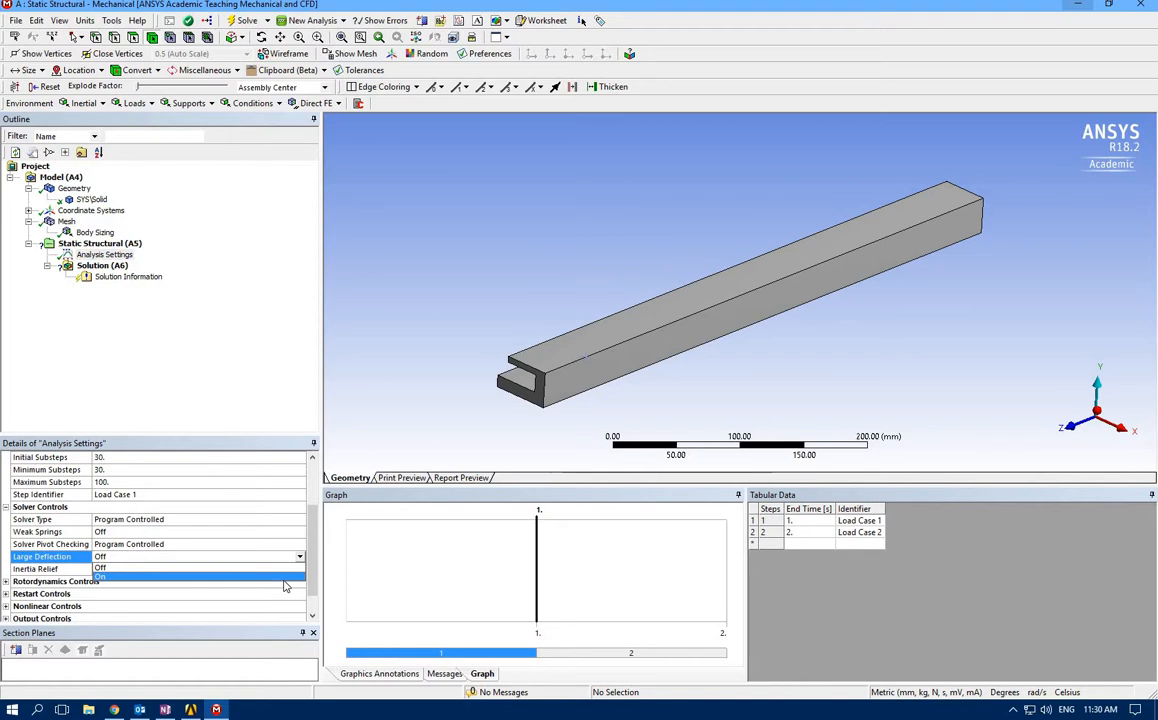
left_click(283, 578)
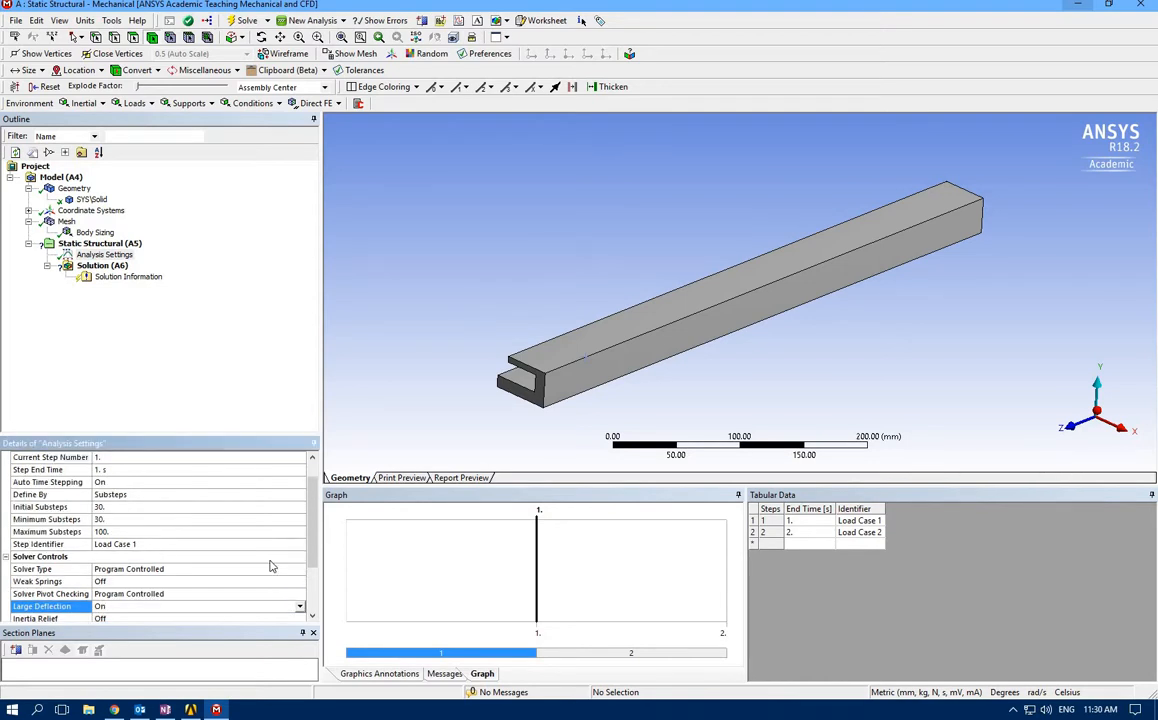
Set the current step number to 2 and review that step's analysis settings
scroll(235, 533, "down", 2)
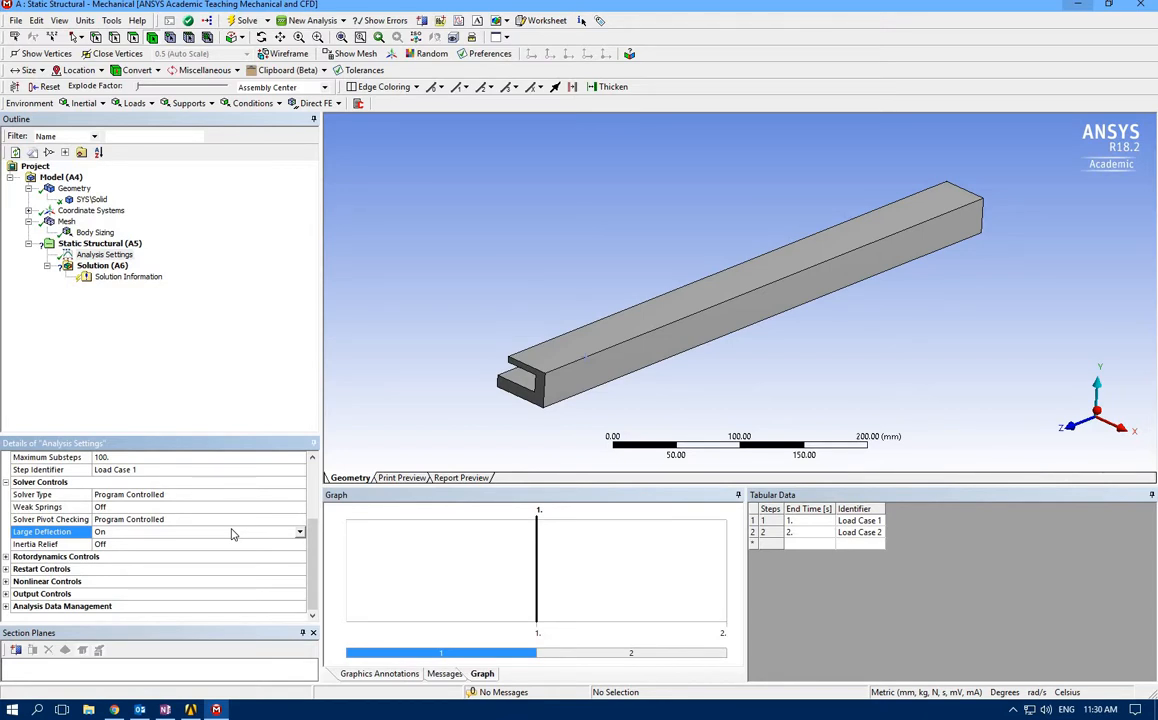
scroll(155, 504, "up", 3)
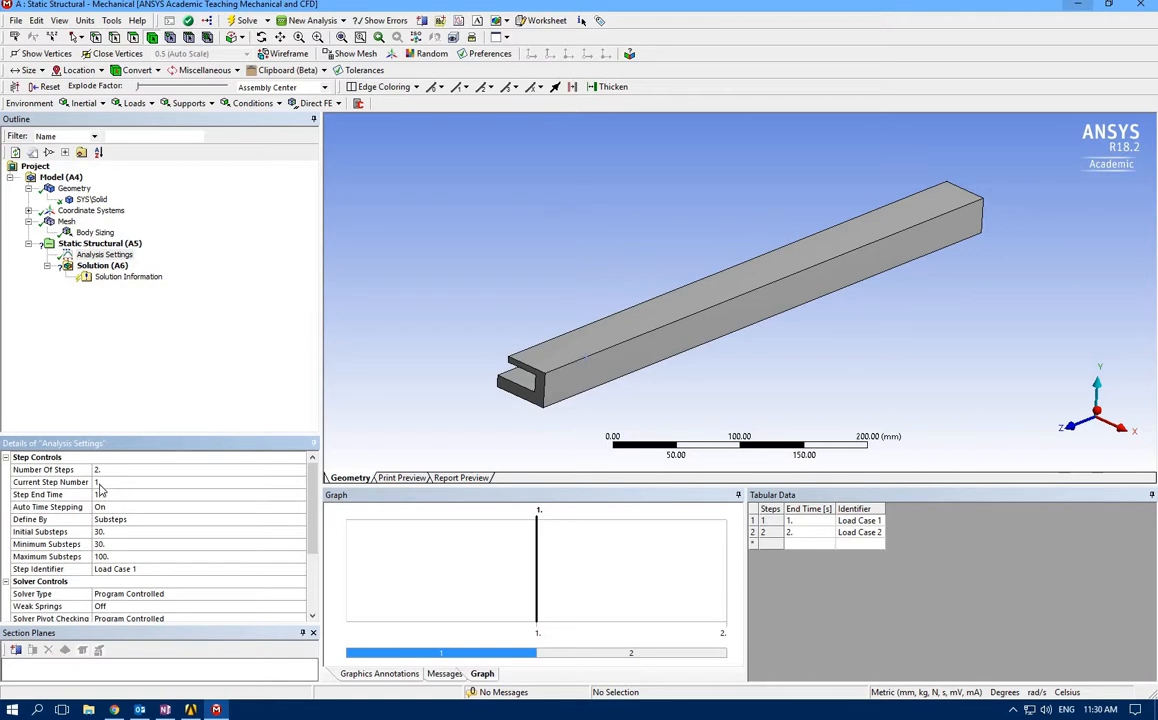
left_click(101, 483)
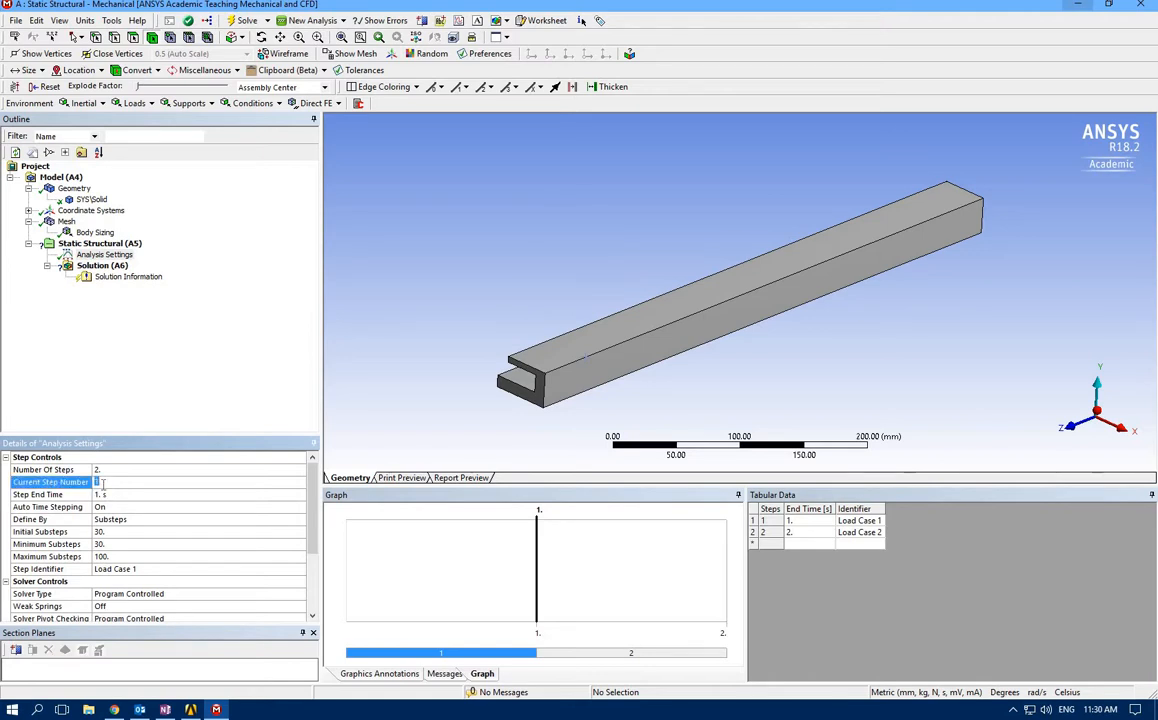
type("2")
key("Return")
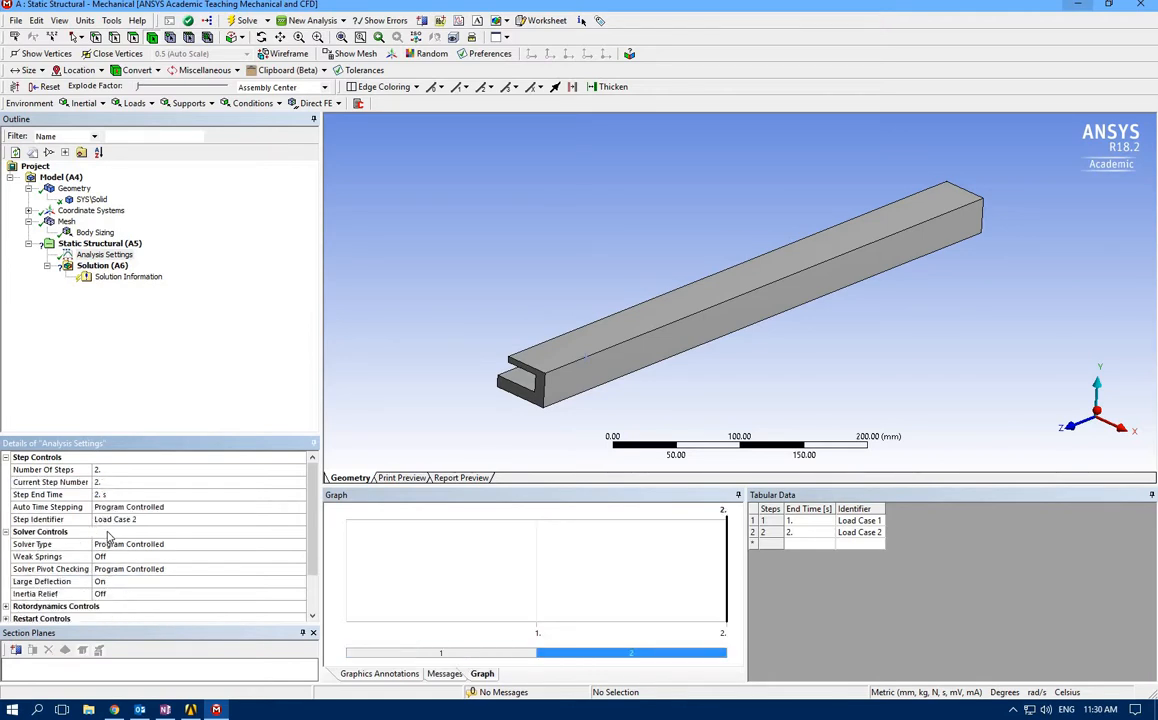
scroll(108, 537, "down", 2)
scroll(108, 537, "up", 2)
Add a Fixed Support to the static structural analysis on the hook-shaped end face of the beam at its positive Z end
left_click(100, 244)
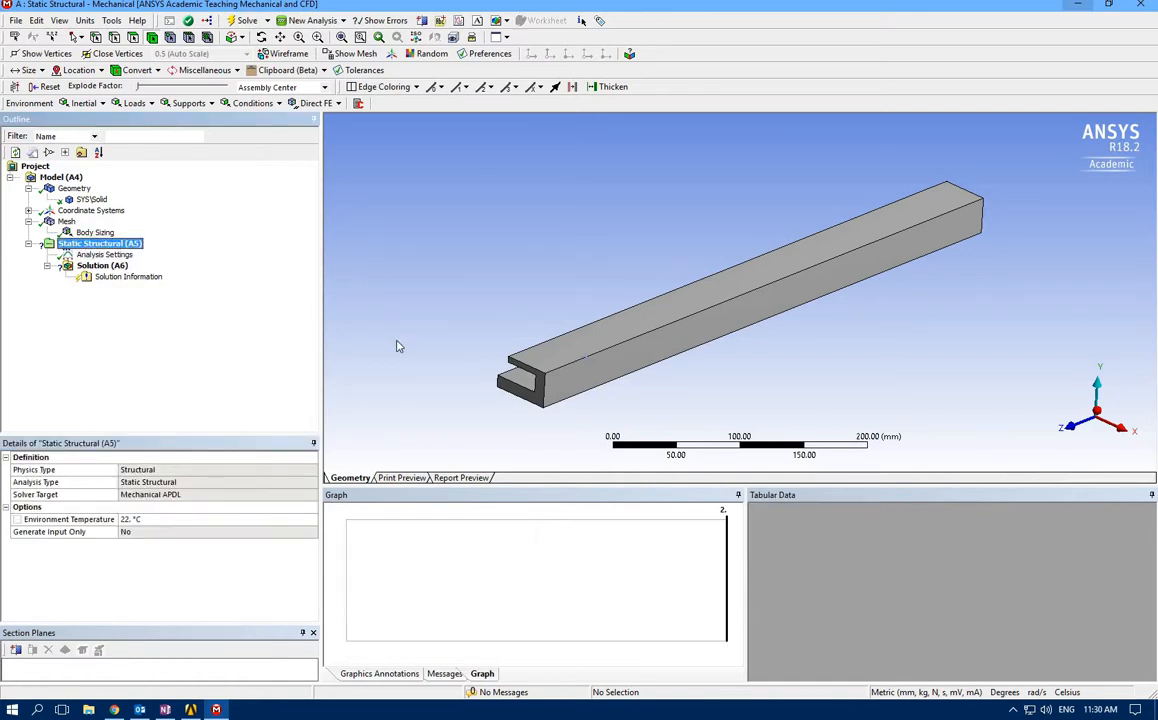
left_click(188, 103)
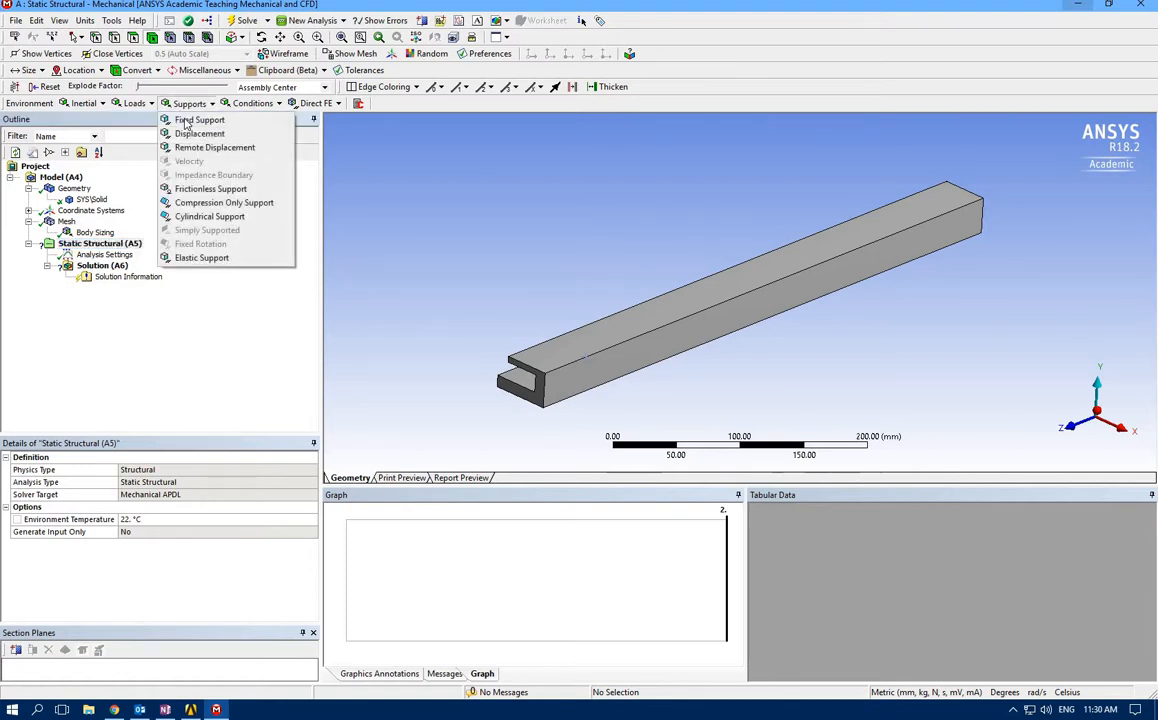
left_click(199, 120)
left_click(540, 398)
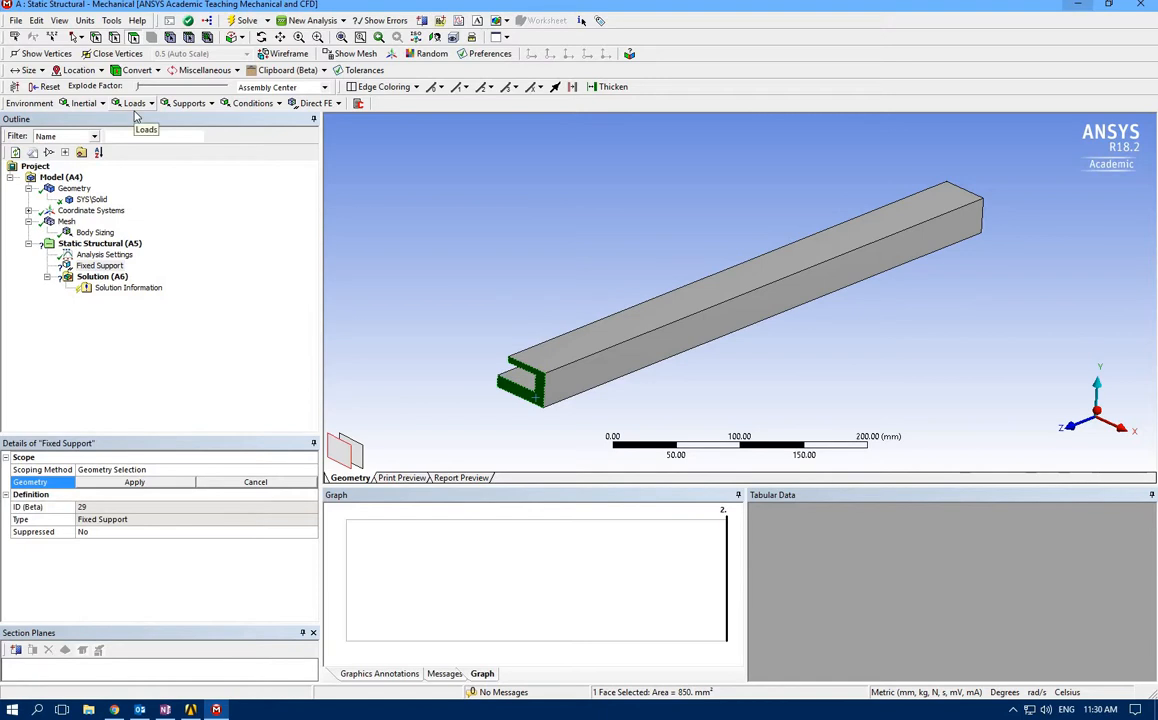
left_click(134, 482)
Apply a Pressure load to the beam's long flat outer face on the negative Y side
middle_click_drag(729, 347, 499, 173)
left_click(499, 173)
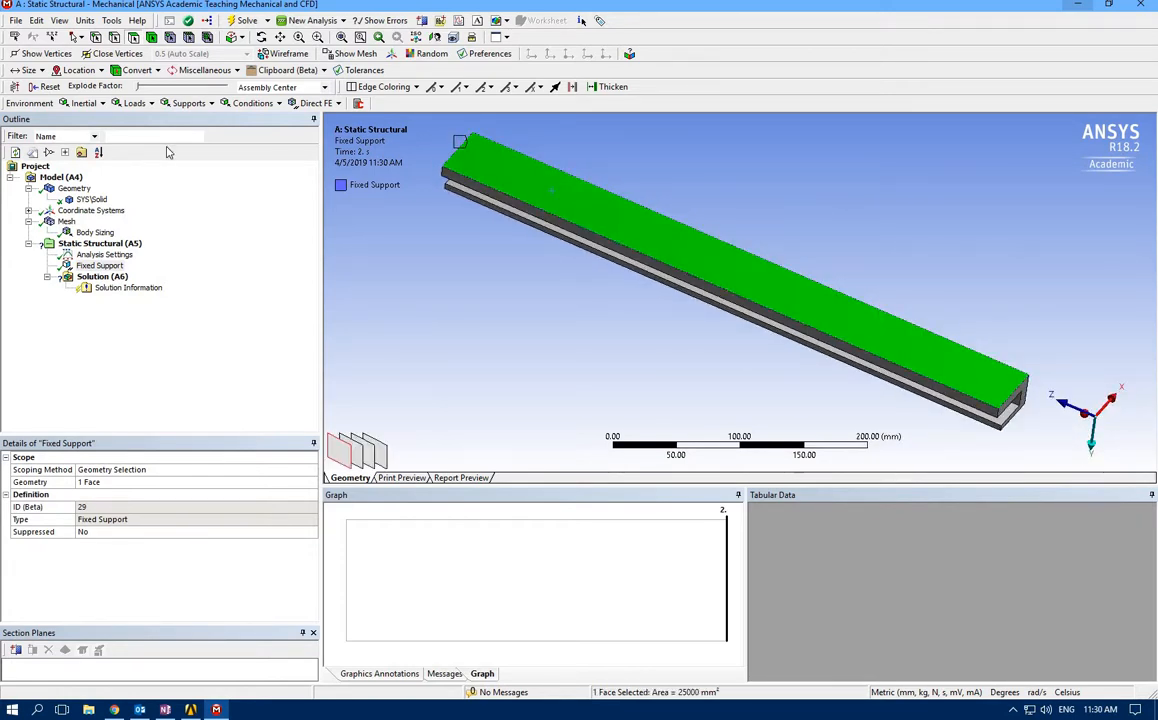
left_click(135, 104)
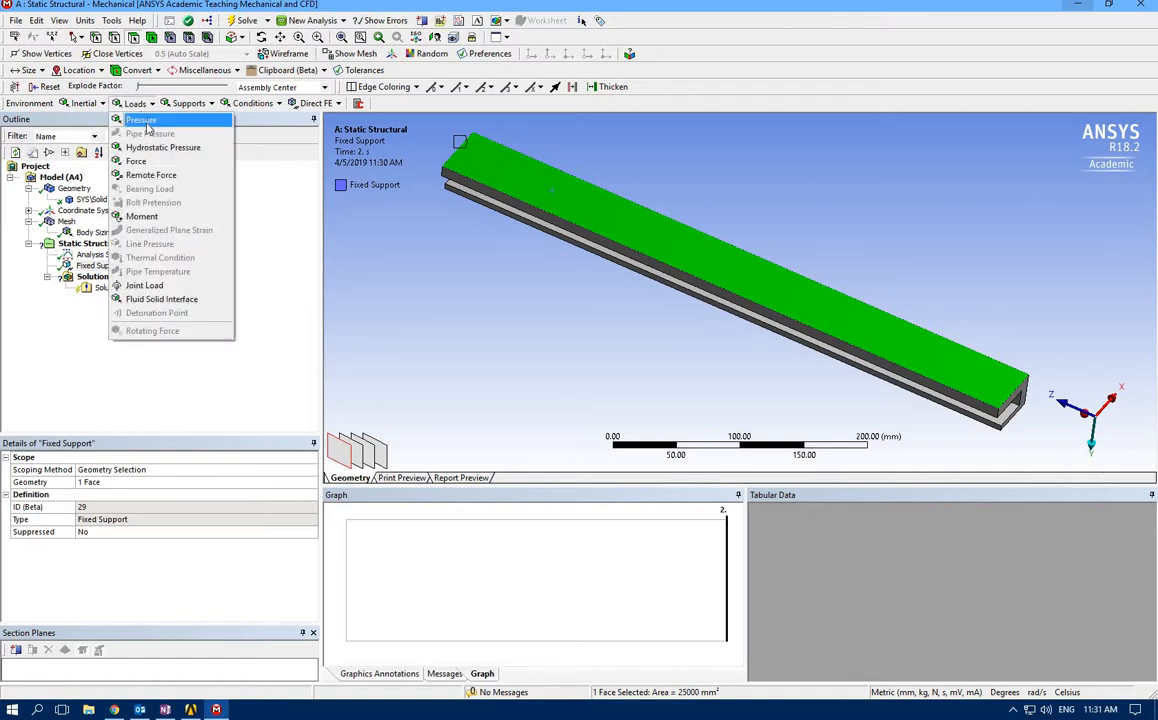
left_click(141, 120)
middle_click_drag(501, 277, 472, 252)
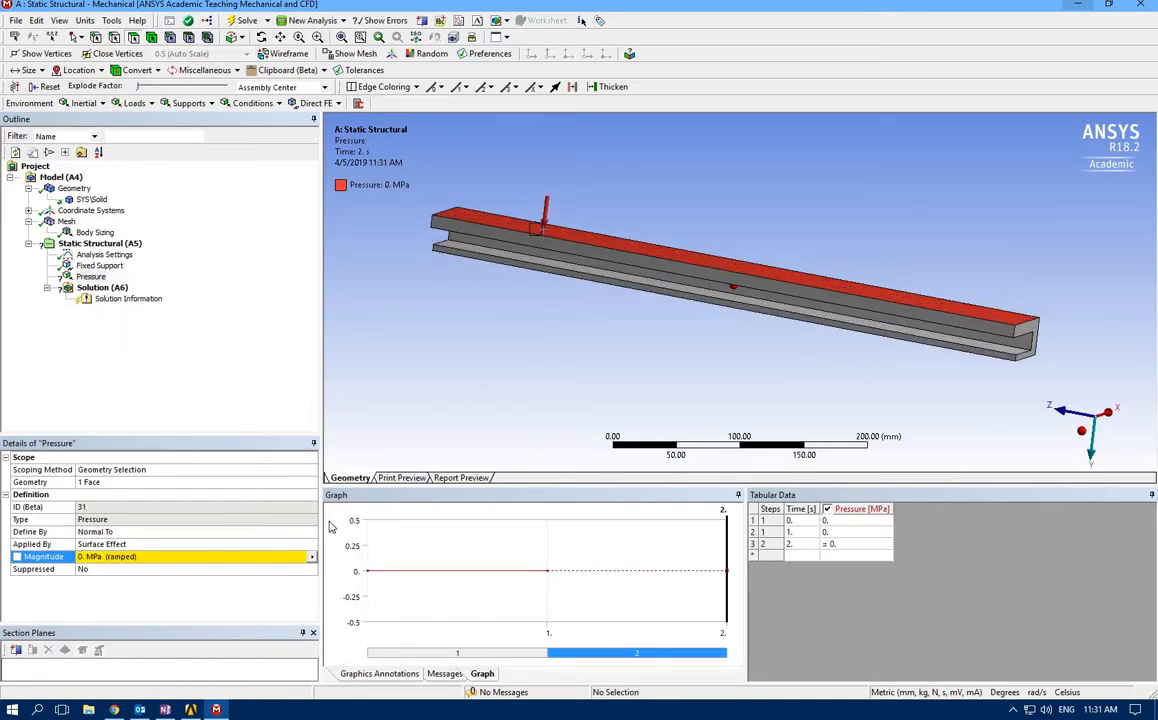
Switch to the OneNote plasticity notes, examine the cantilever diagram with the linearly increasing distributed load, and return to Mechanical
left_click(165, 709)
scroll(637, 425, "up", 3)
scroll(645, 432, "up", 2)
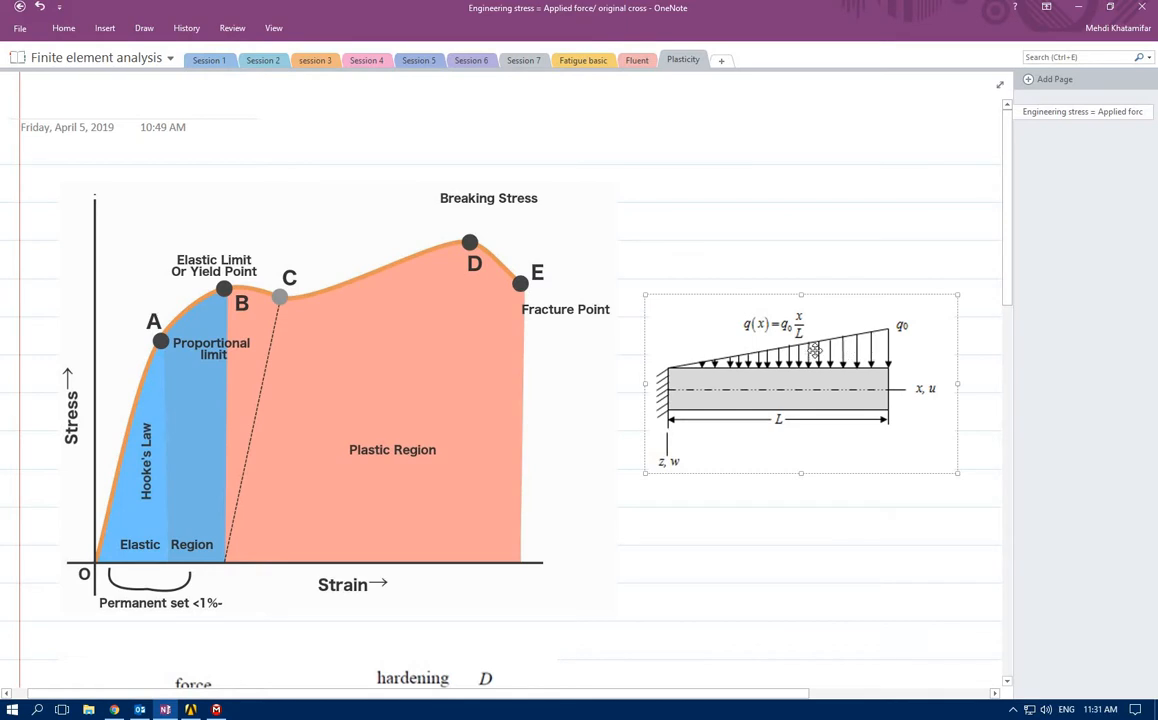
left_click(1082, 9)
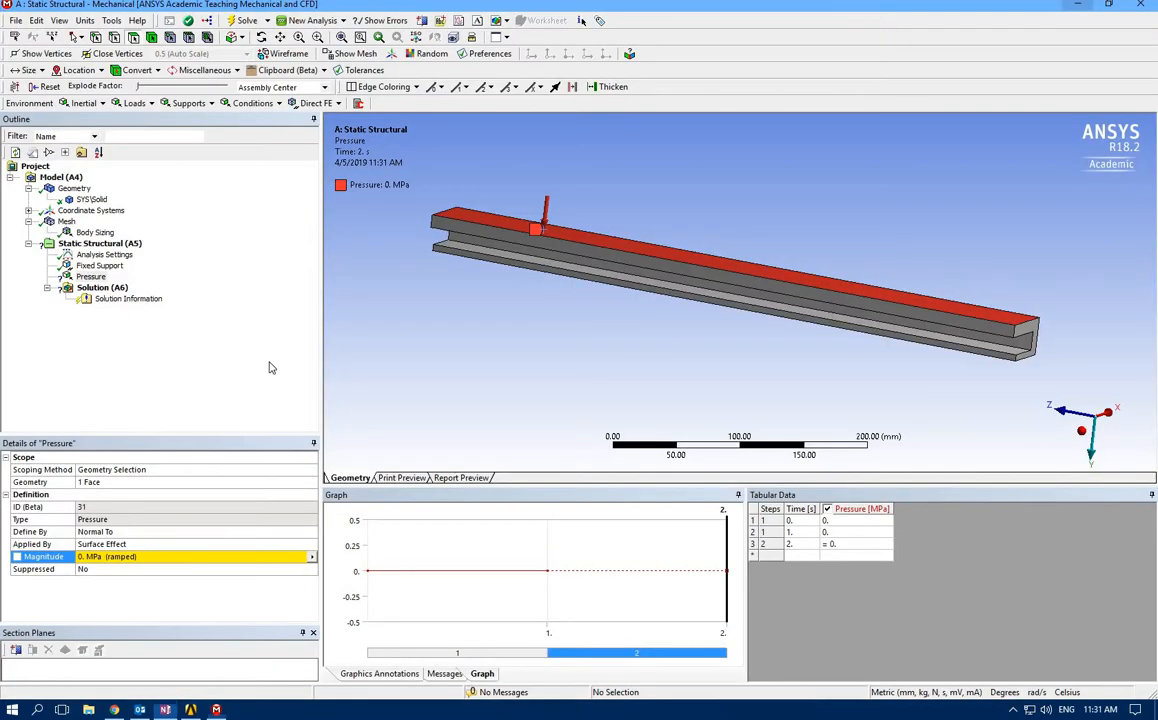
Define the pressure magnitude as tabular data with 1 MPa at 1 s and 0 MPa at 2 s
left_click(312, 559)
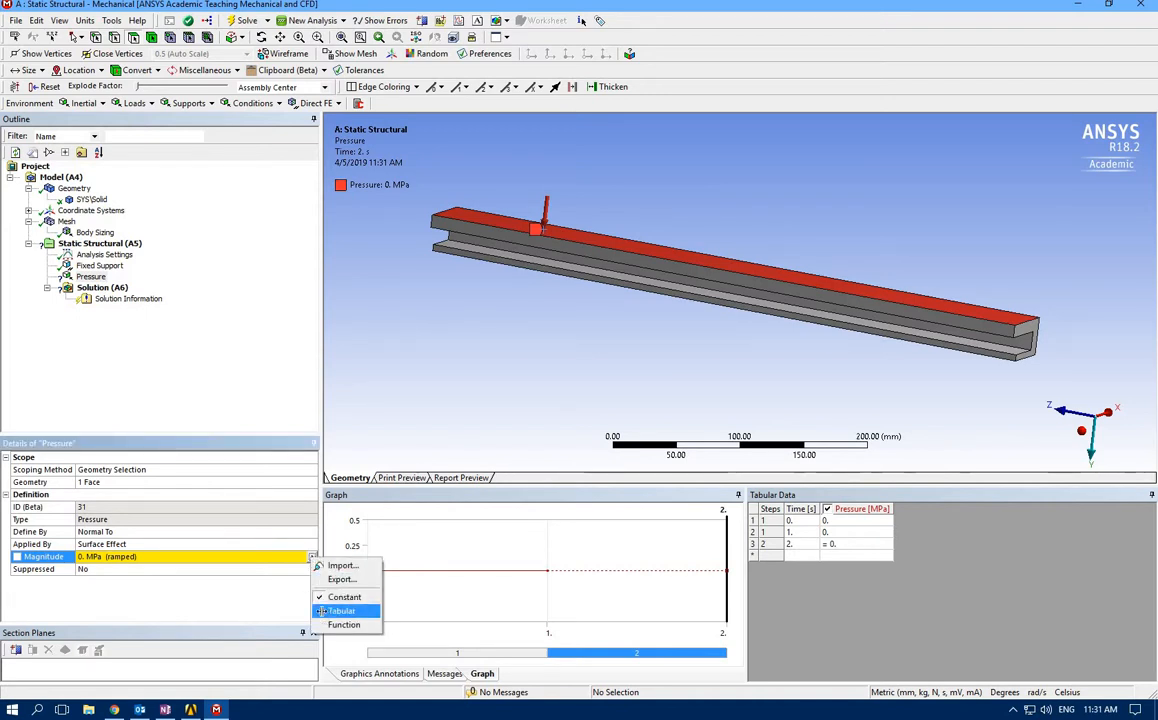
left_click(335, 611)
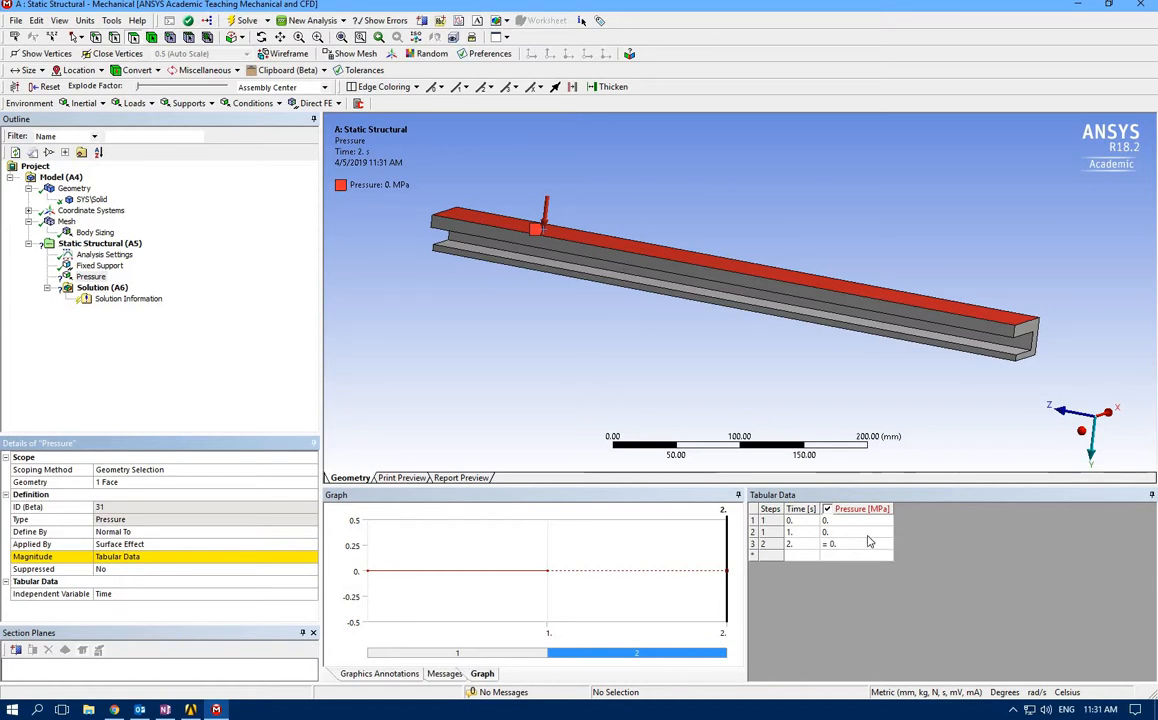
left_click(845, 532)
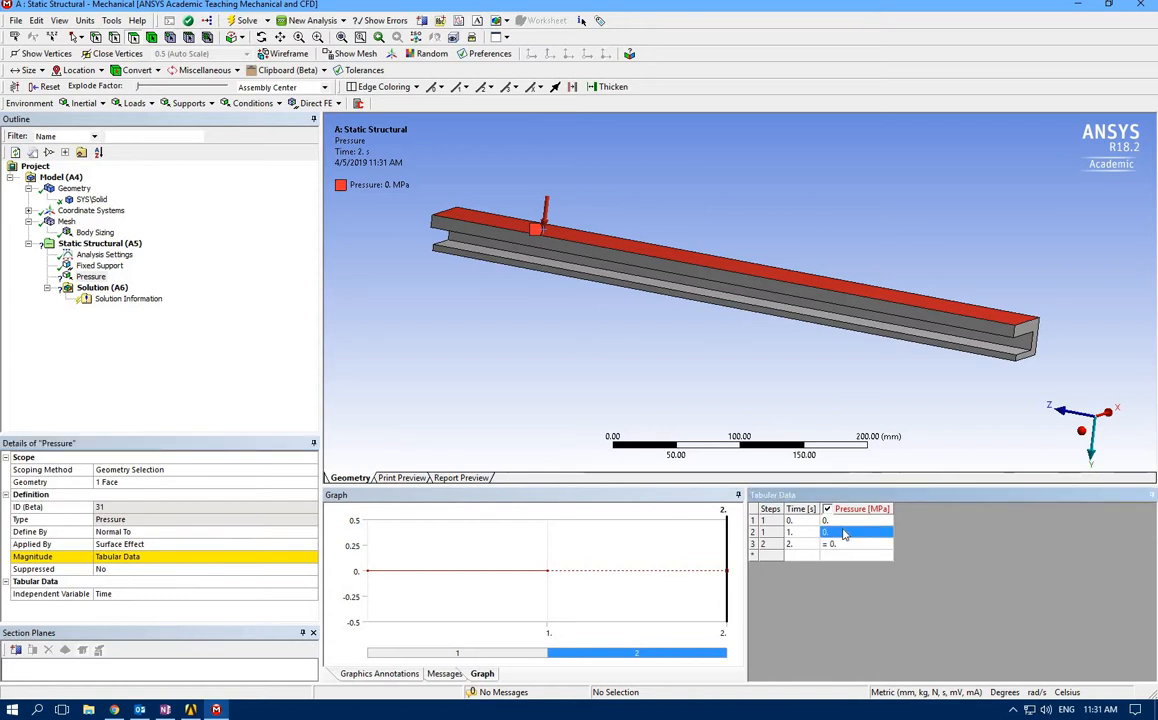
type("0")
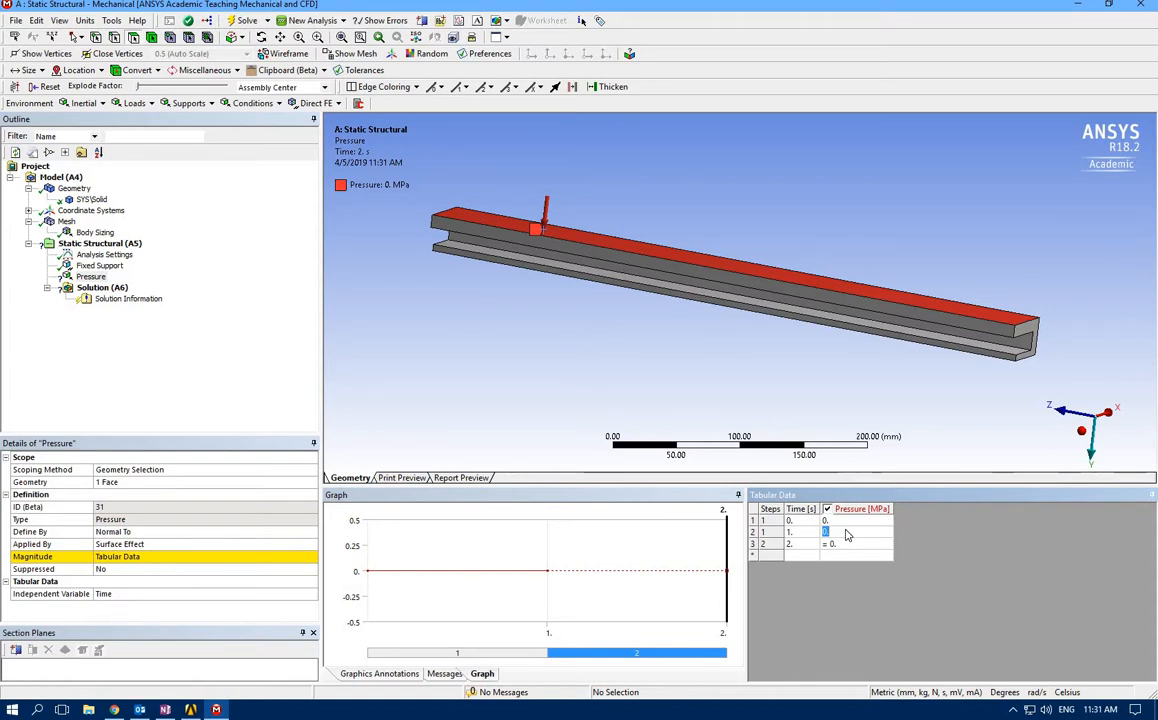
type("1")
left_click(840, 544)
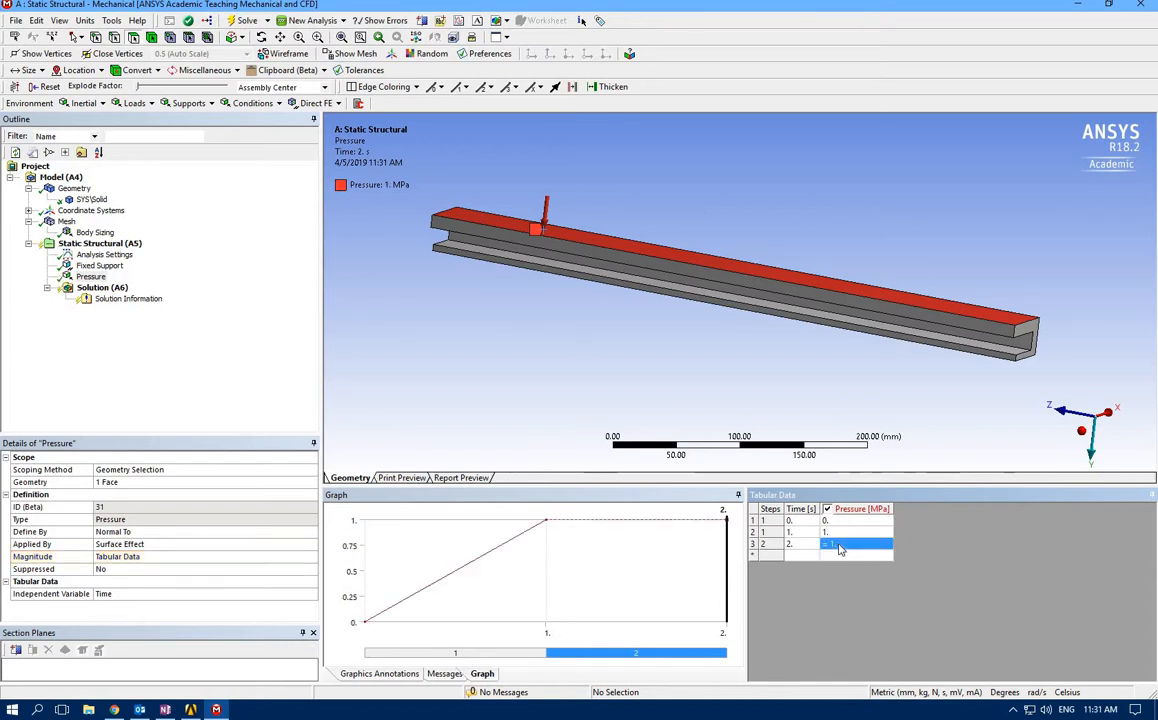
type("0")
left_click(832, 557)
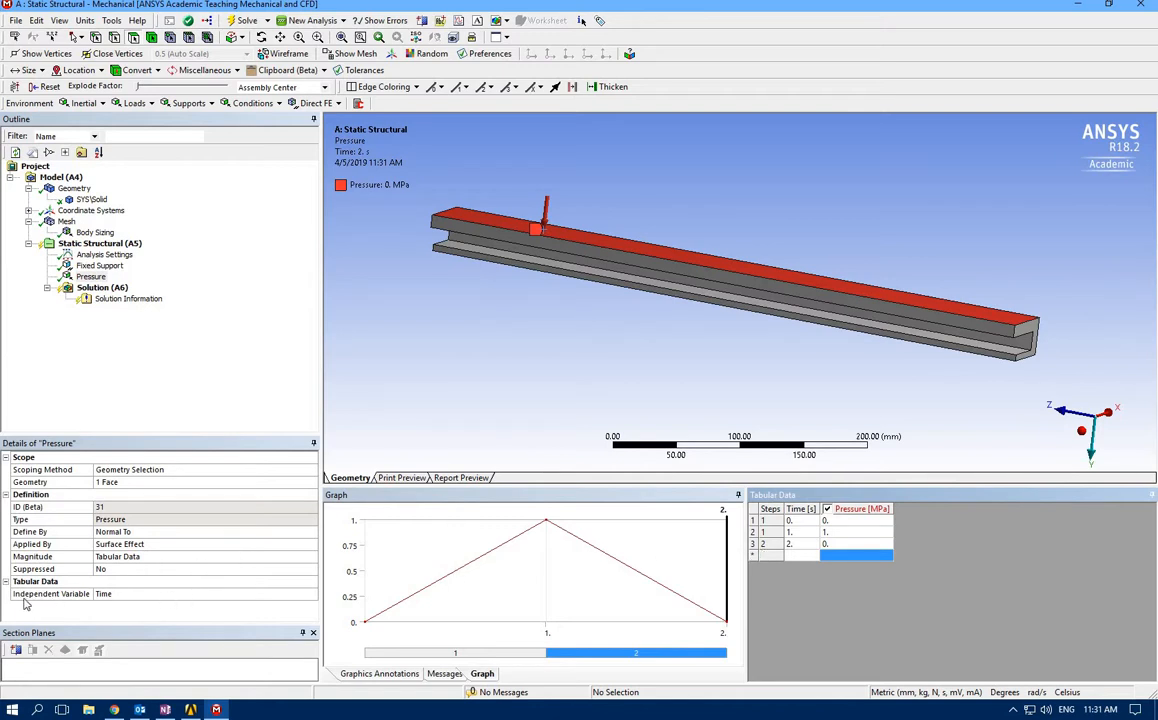
Set the independent variable of the pressure's tabular data to Z
left_click(313, 595)
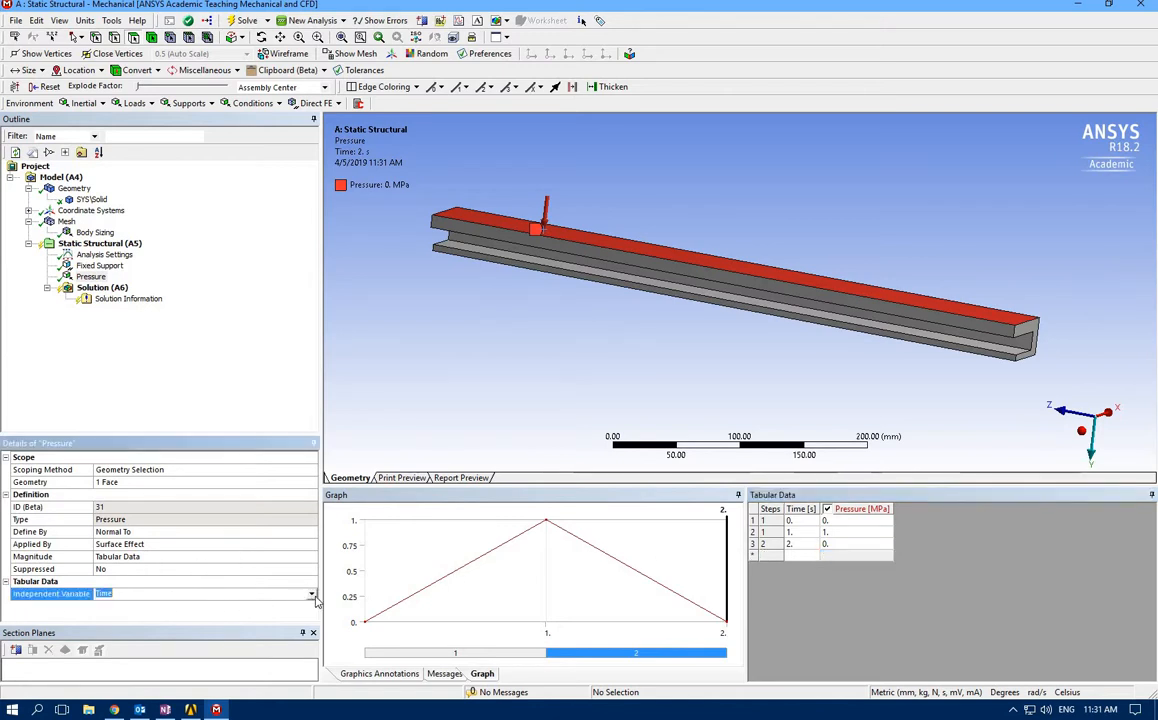
left_click(313, 595)
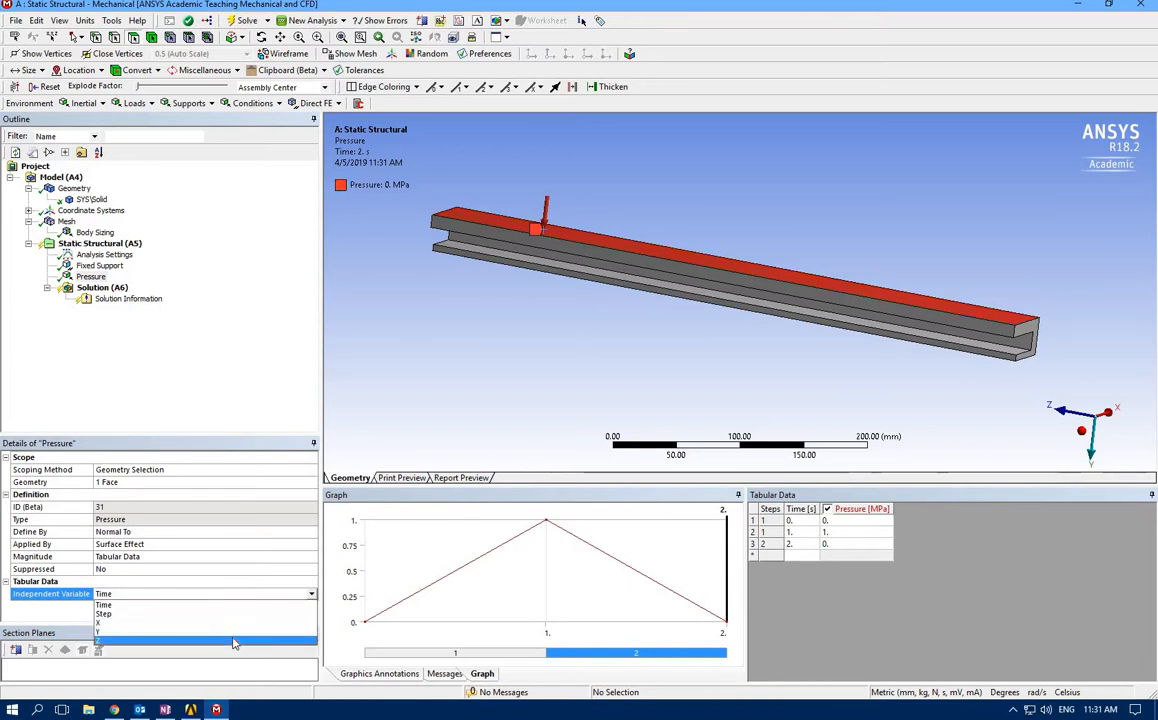
left_click(234, 641)
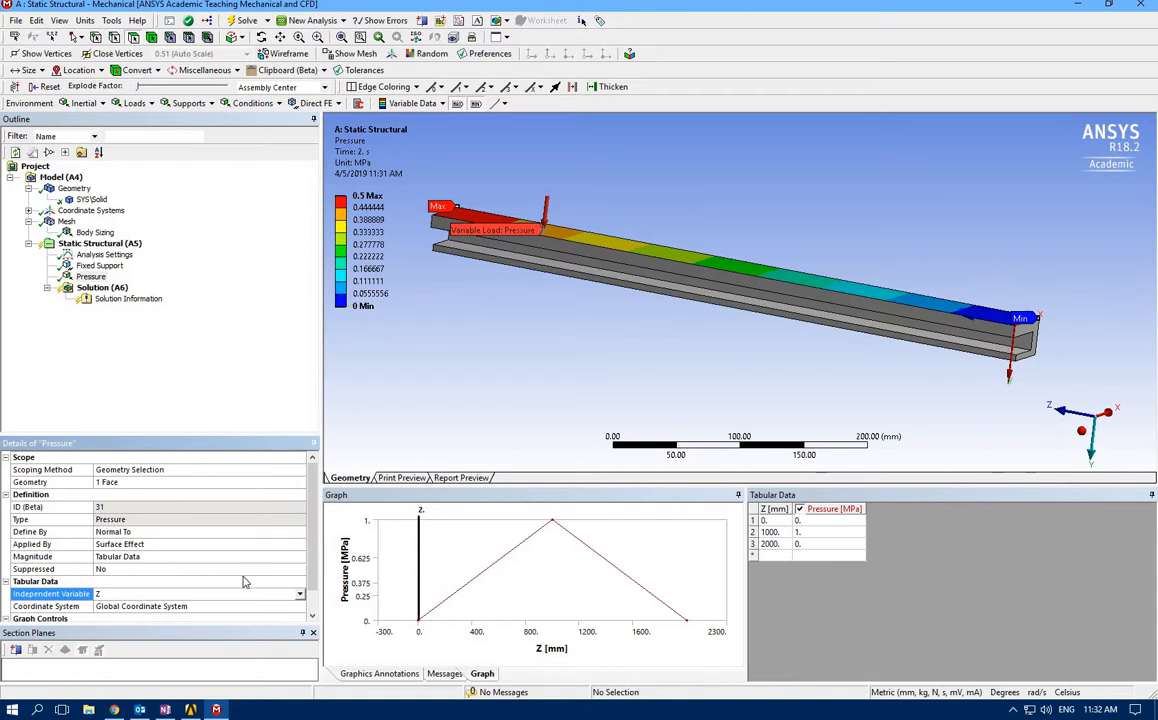
Delete the 2000 mm row from the pressure table and set the second row's Z position to 500 mm
right_click(769, 548)
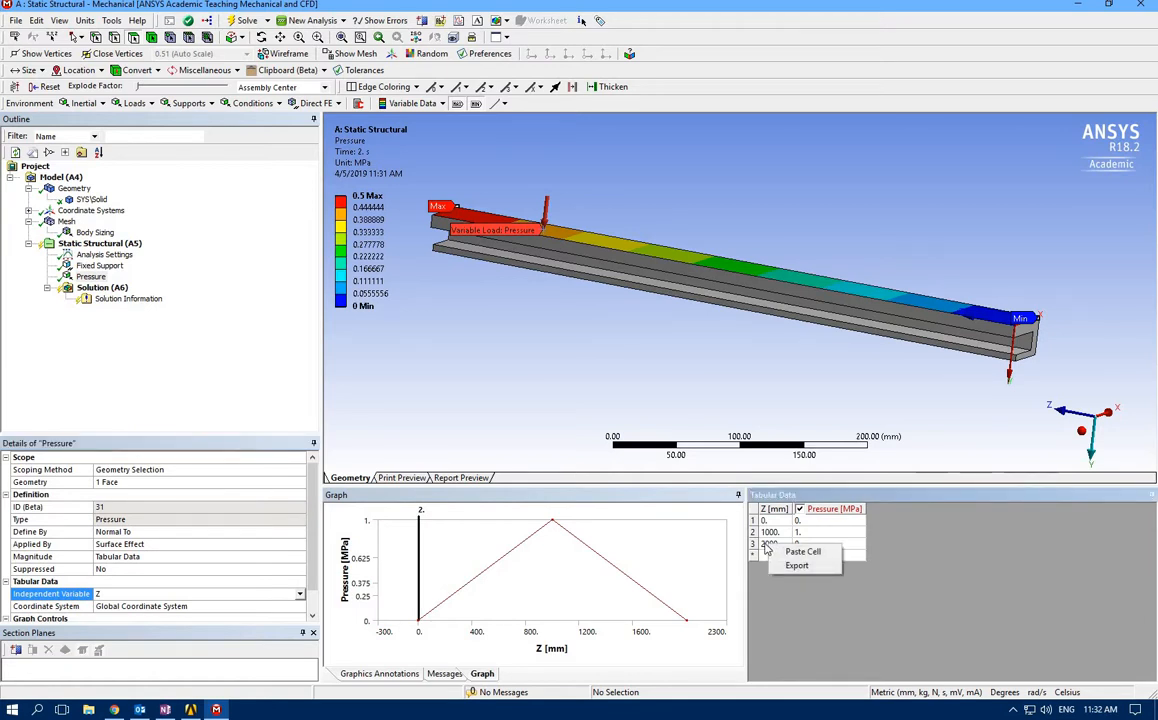
key("Escape")
right_click(766, 549)
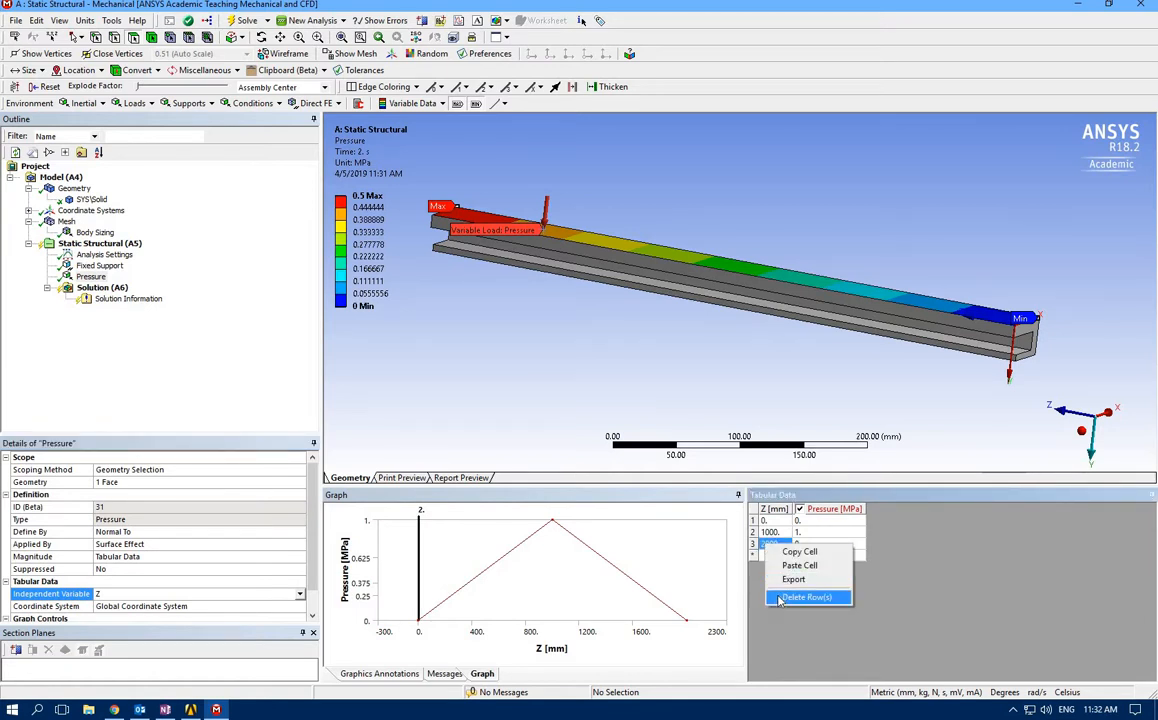
left_click(798, 592)
left_click(771, 533)
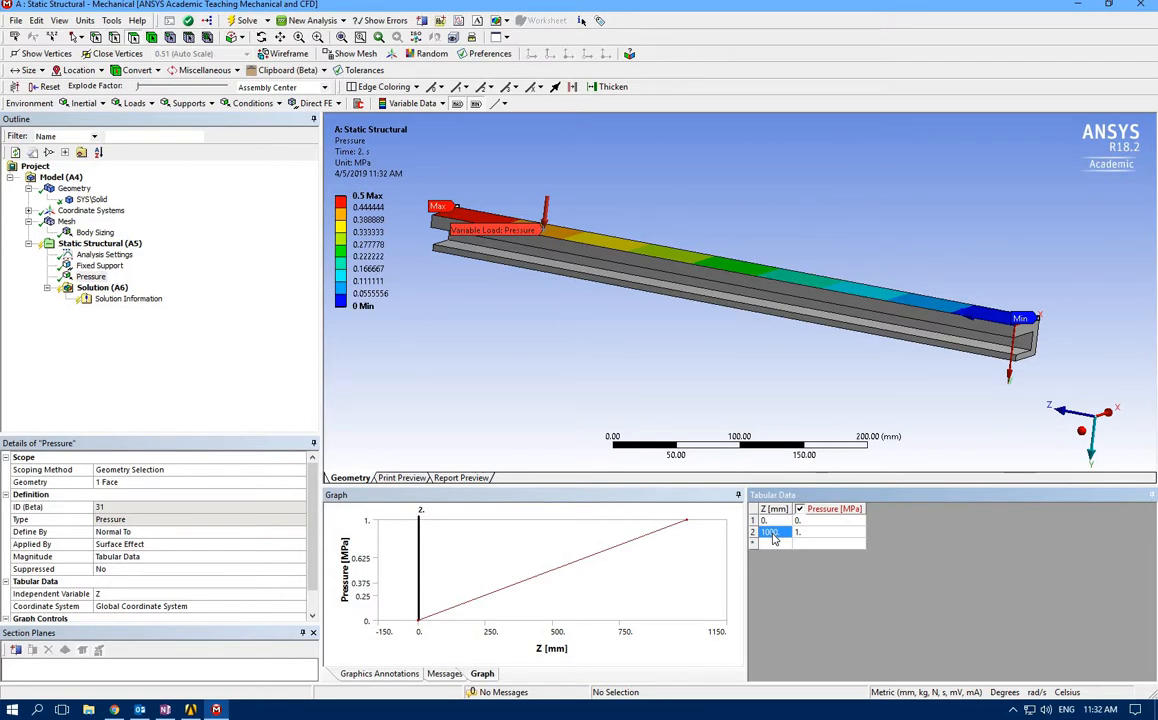
type("5")
key("Tab")
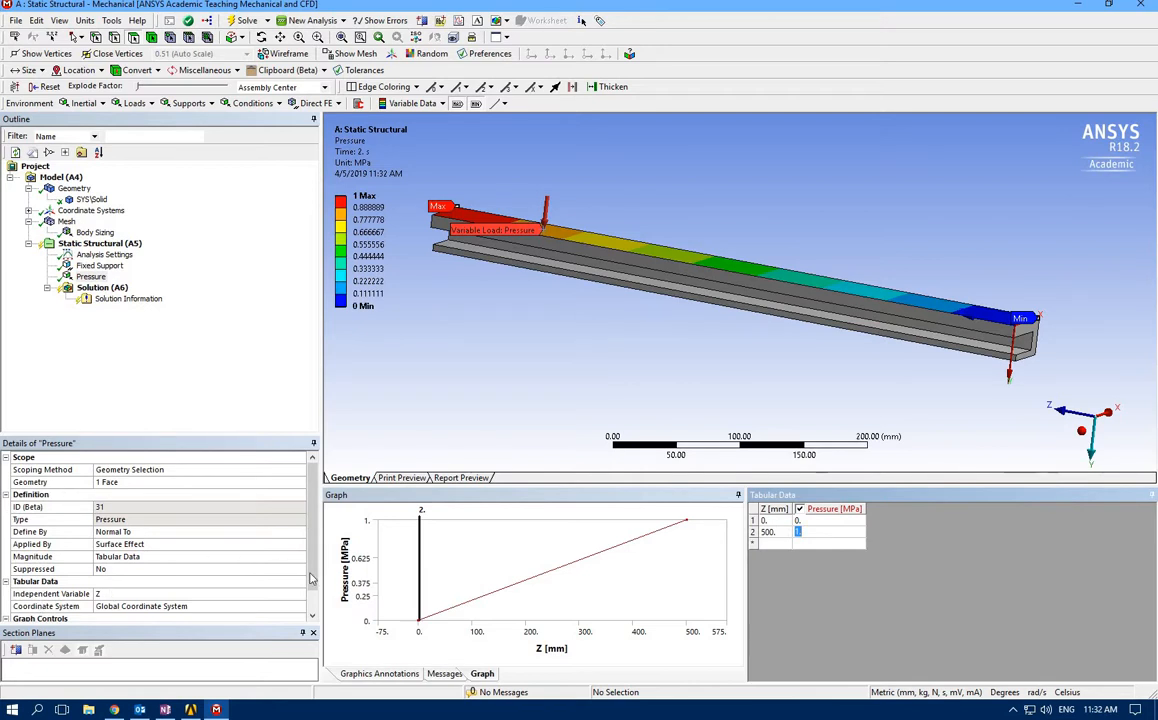
Display the pressure graph against Time and set the load scale to 0 at 2 s
left_click(310, 612)
scroll(310, 616, "down", 1)
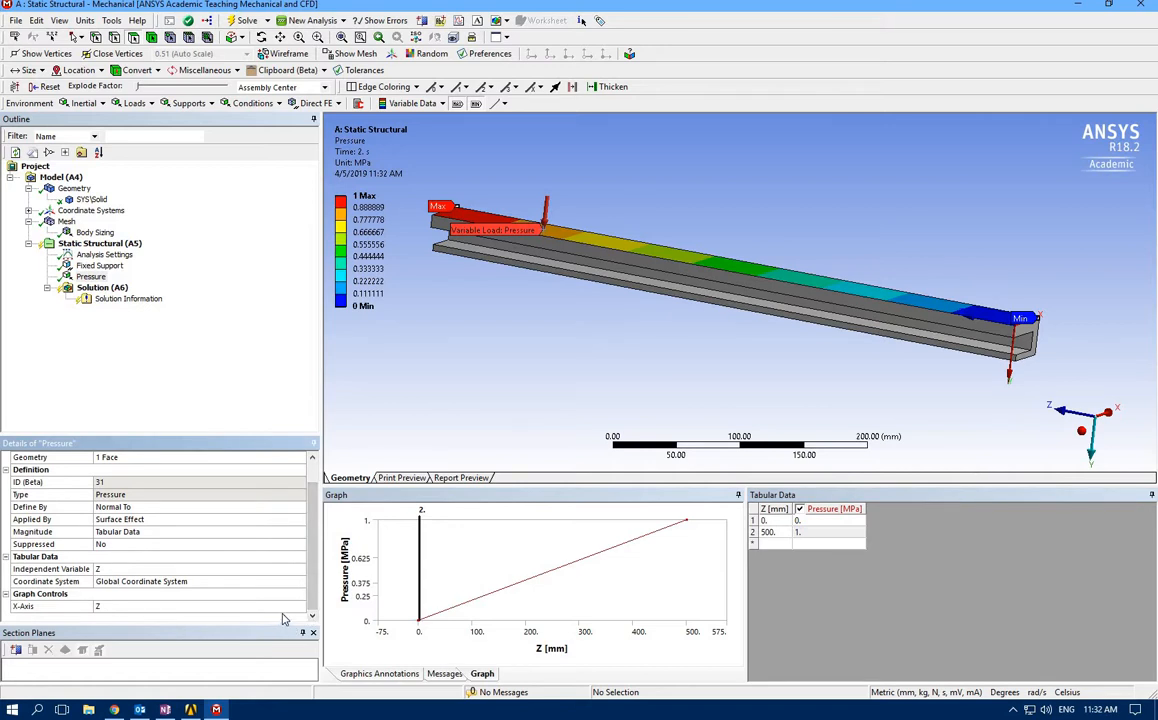
left_click(293, 608)
left_click(296, 607)
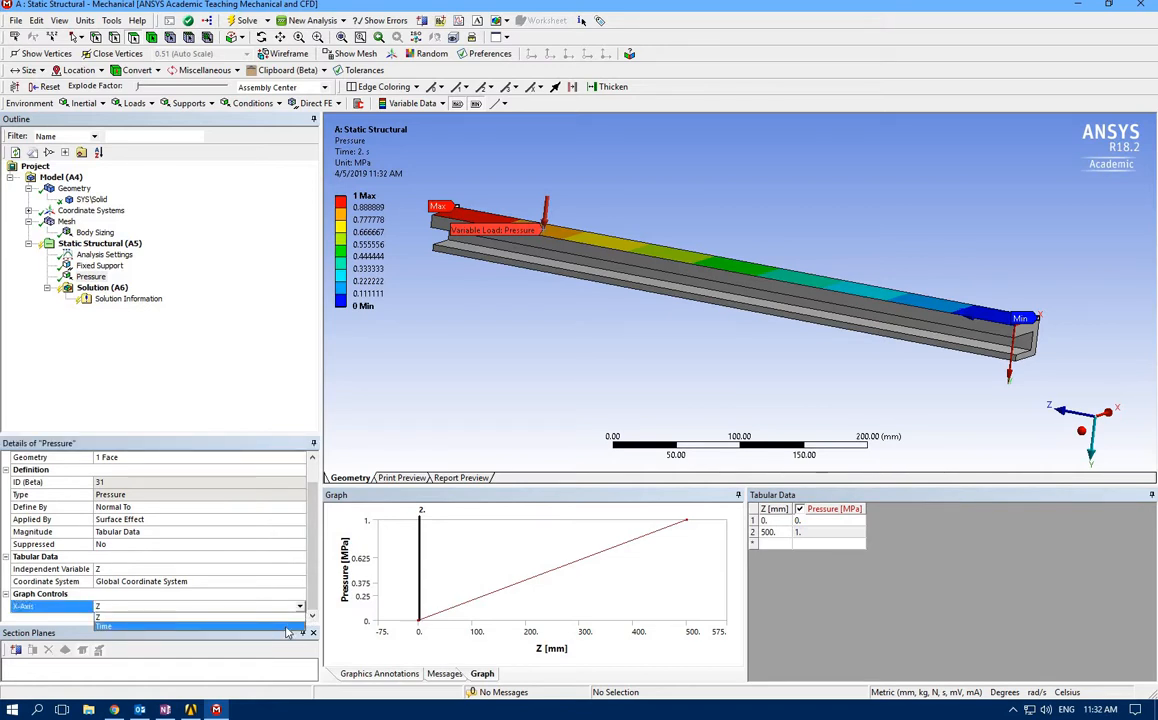
left_click(287, 629)
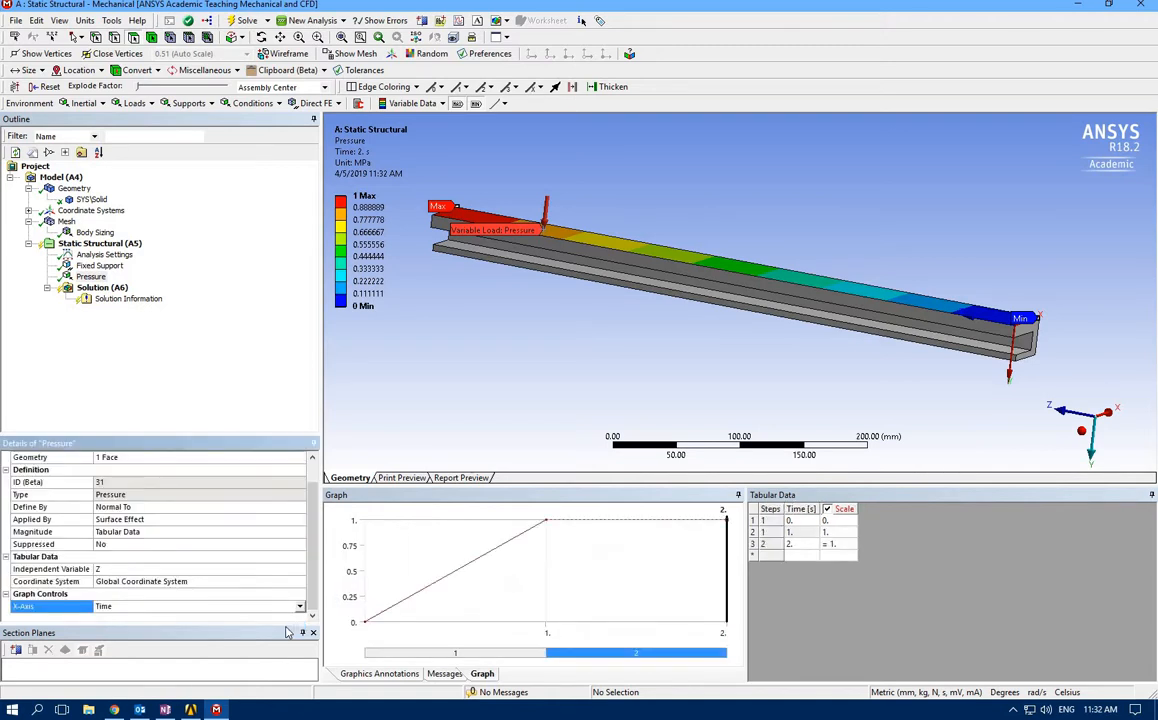
left_click(831, 545)
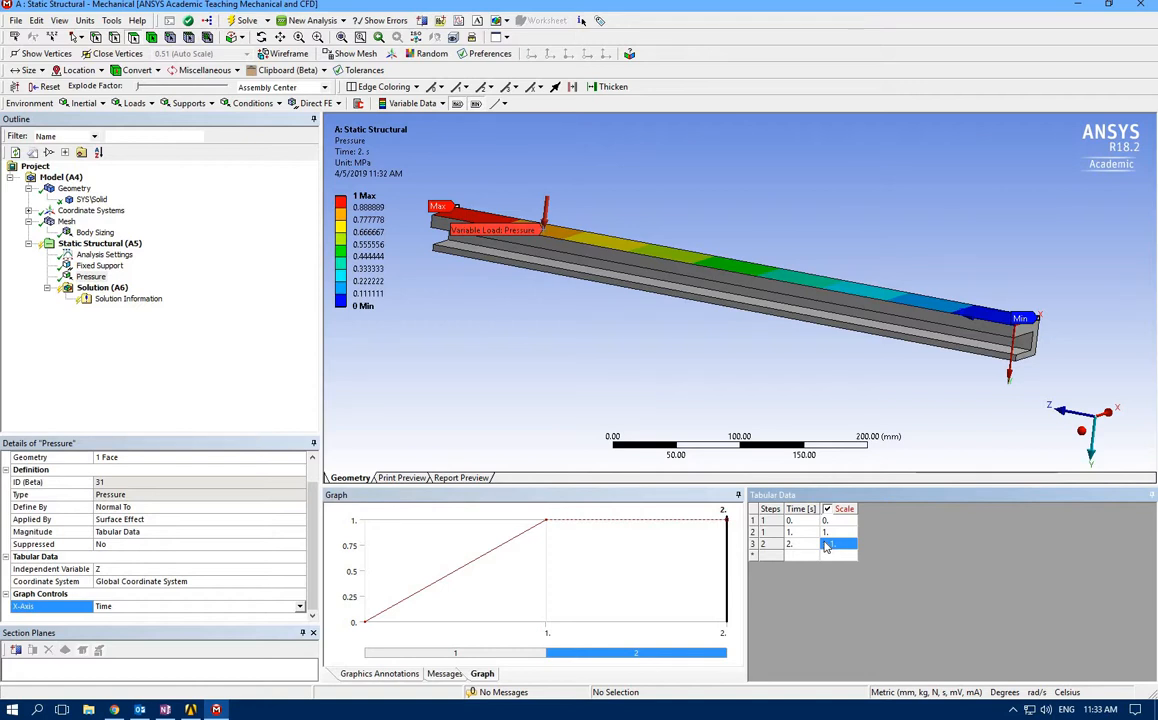
type("0")
key("Return")
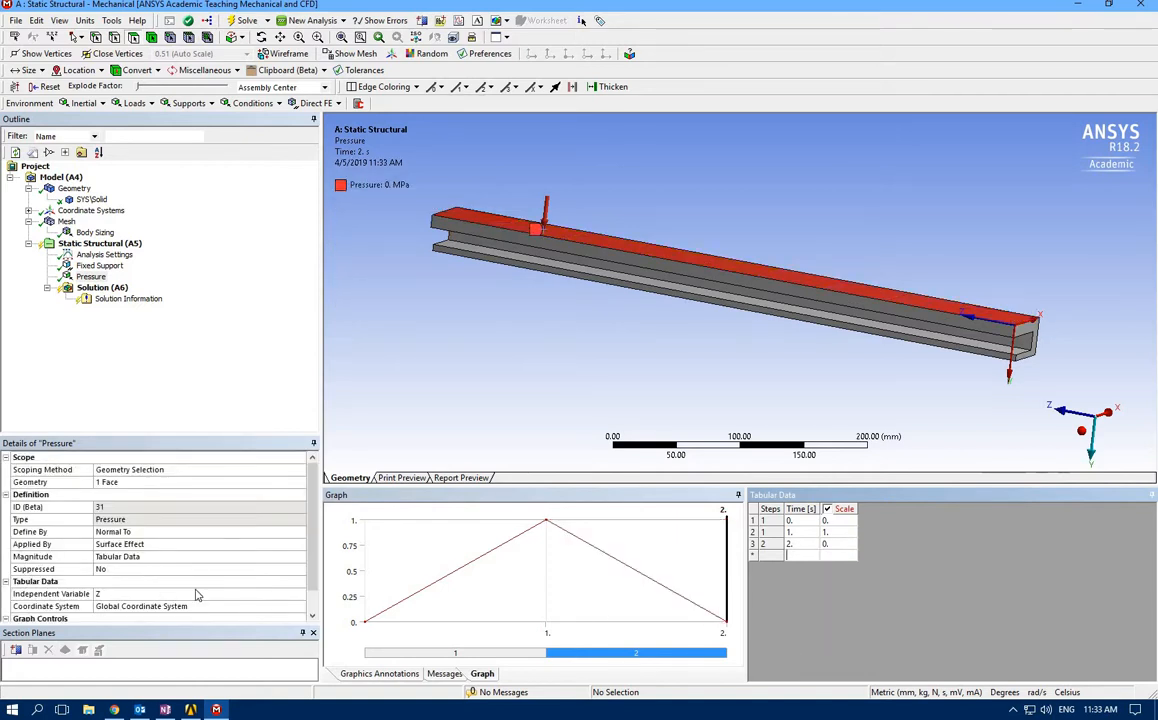
Switch the X-axis of the pressure graph back to Z
scroll(218, 584, "down", 1)
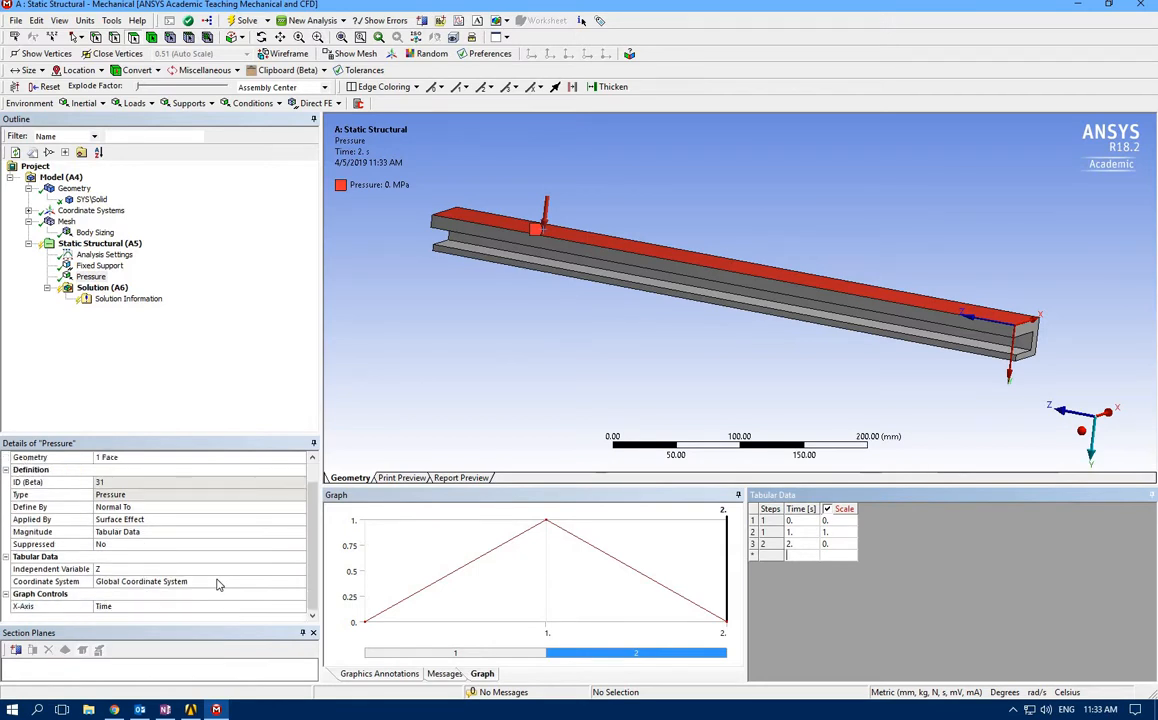
scroll(220, 584, "up", 1)
scroll(270, 600, "down", 1)
left_click(299, 607)
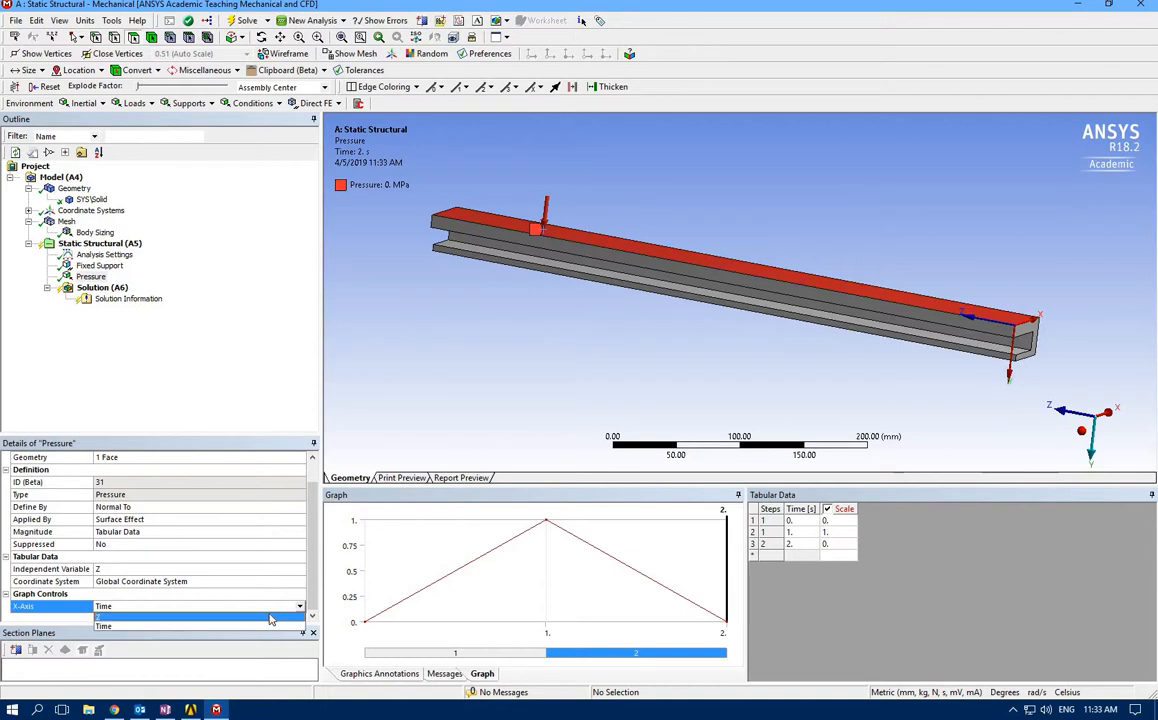
left_click(270, 618)
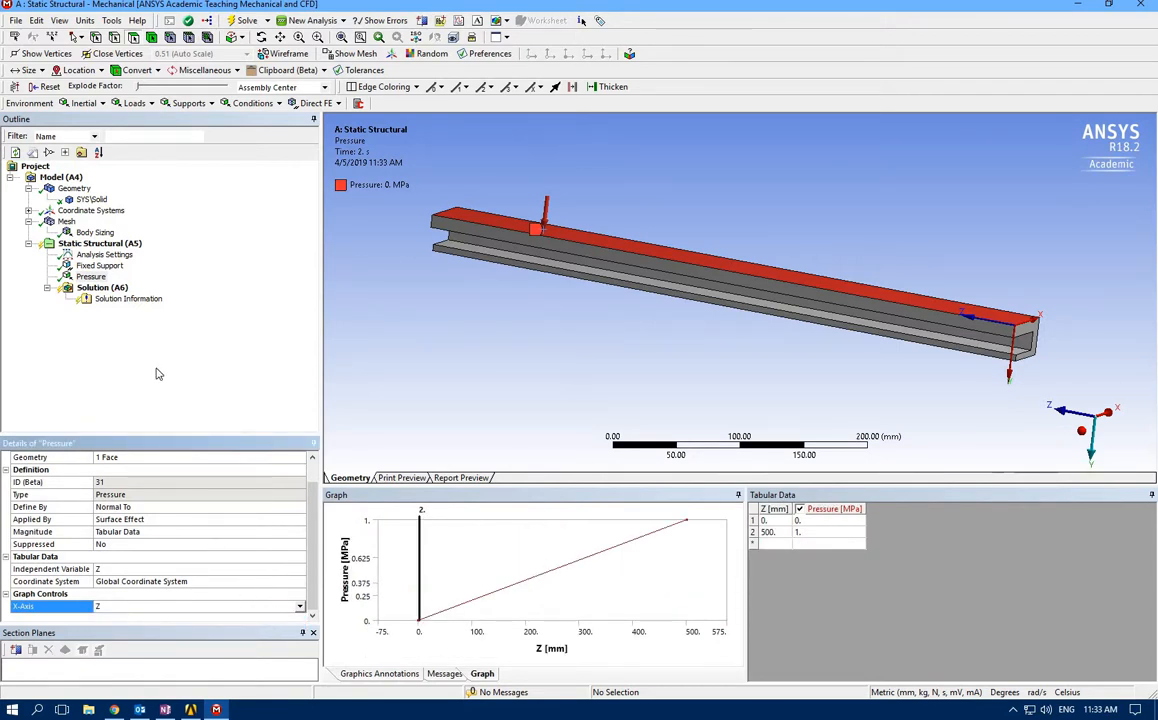
Display all boundary conditions of the static structural analysis and inspect the support and pressure on the beam
left_click(160, 400)
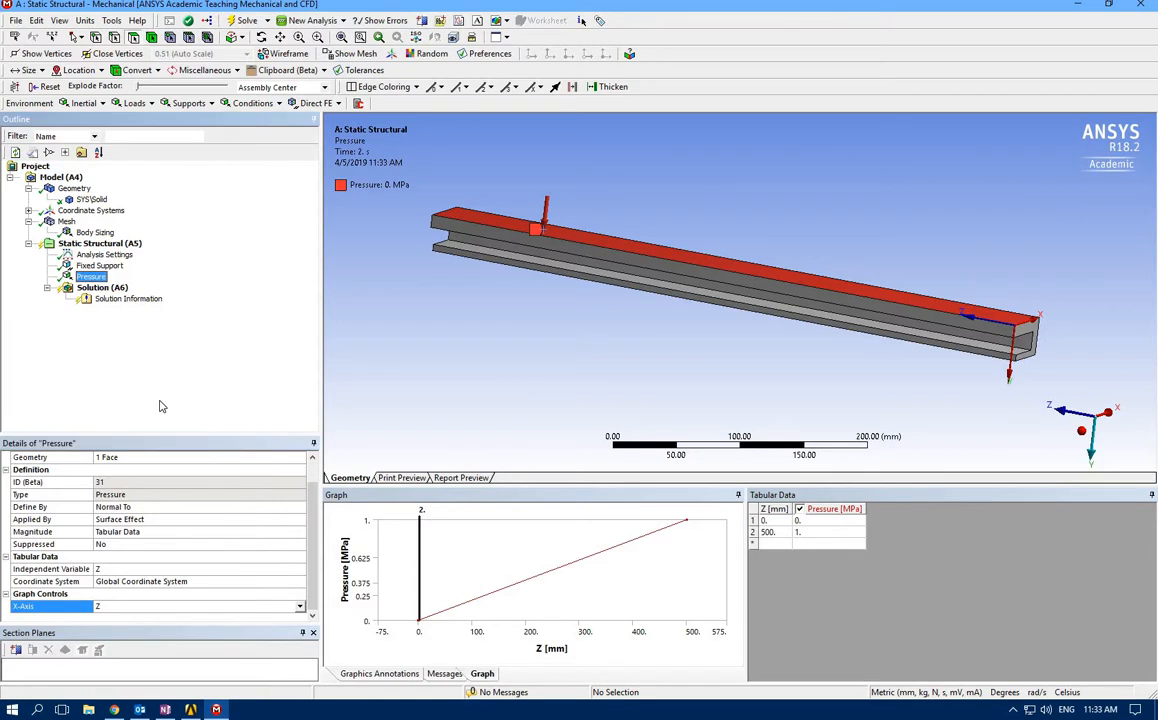
left_click(64, 245)
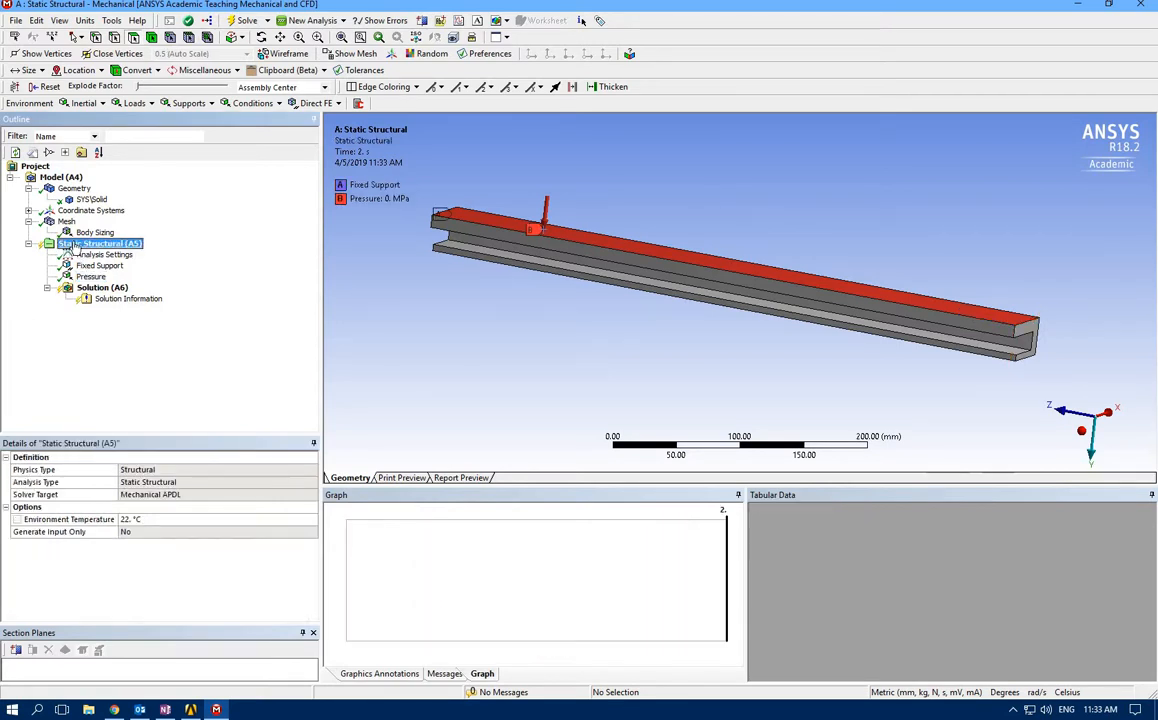
middle_click_drag(420, 331, 452, 292)
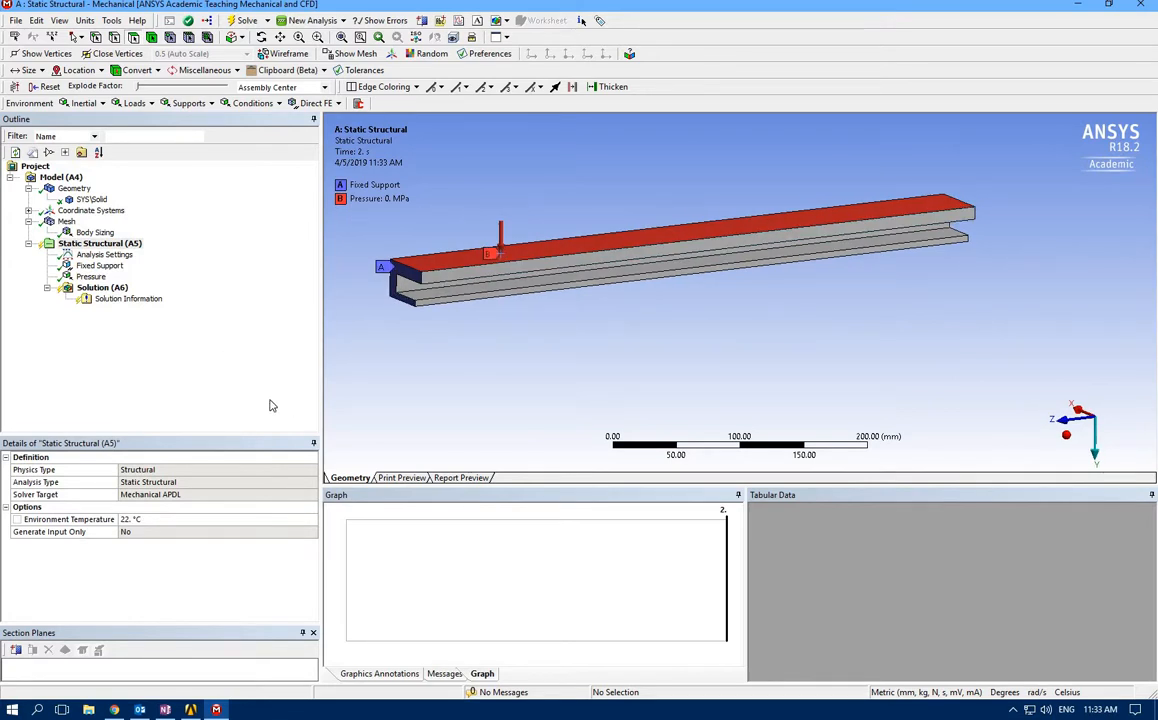
Insert an Equivalent (von-Mises) stress result under the Solution
right_click(108, 289)
mouse_move(230, 293)
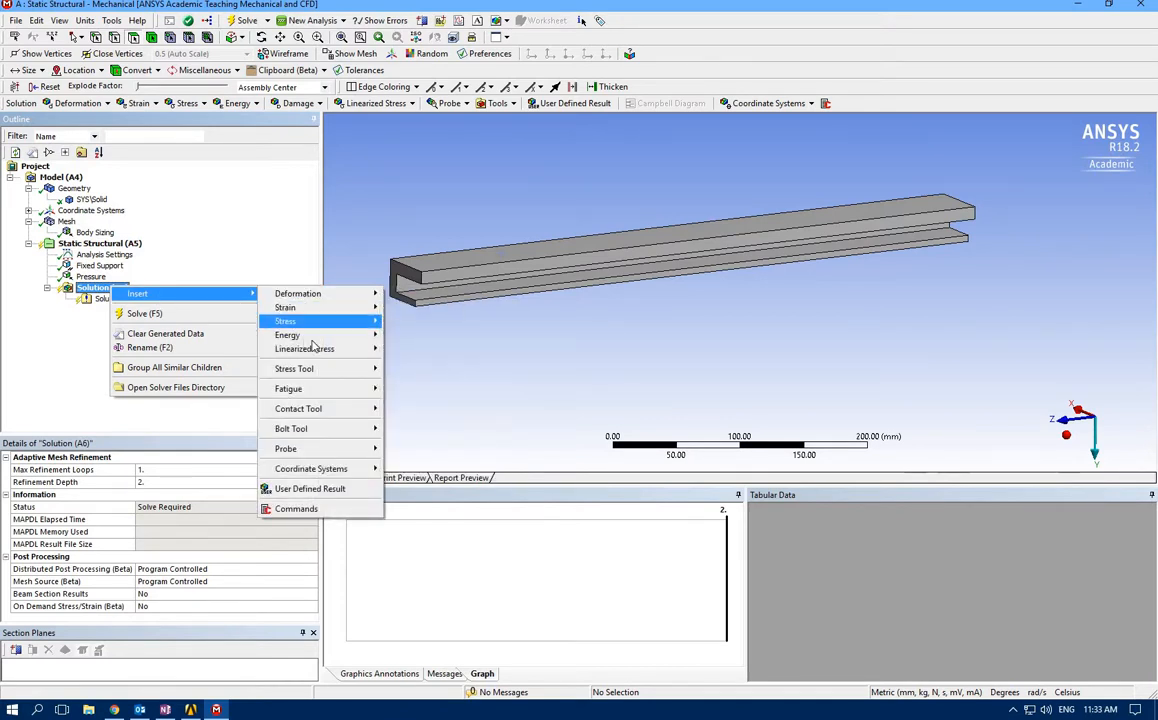
mouse_move(290, 321)
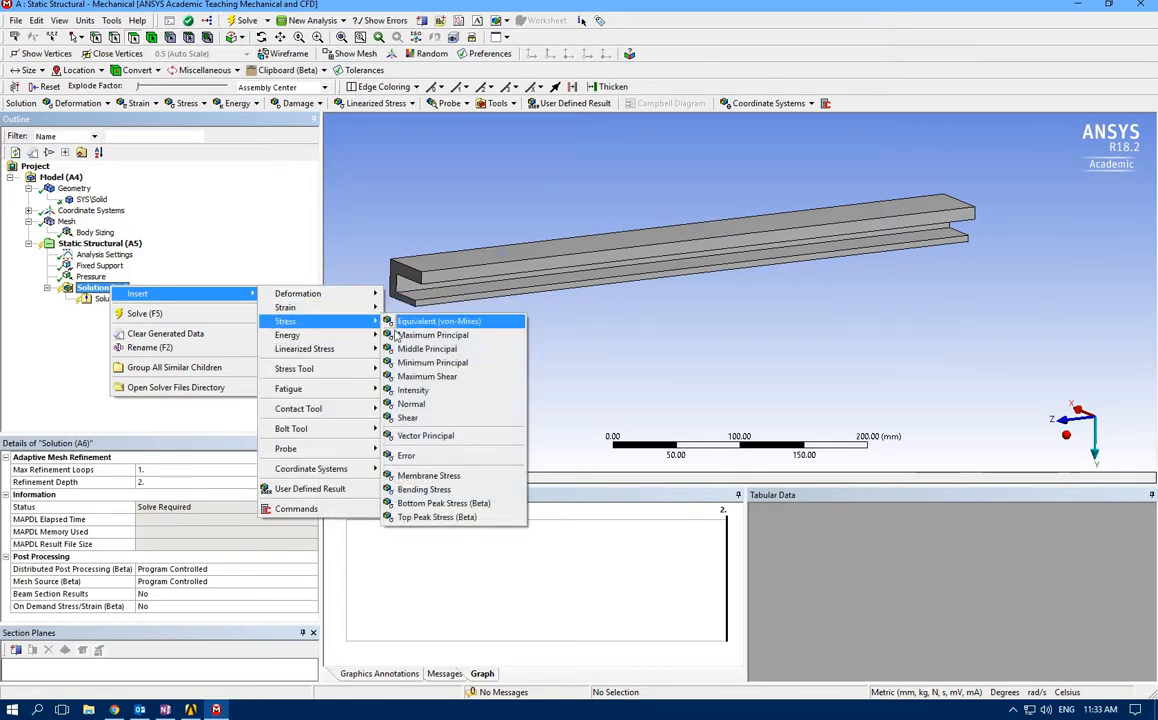
left_click(440, 322)
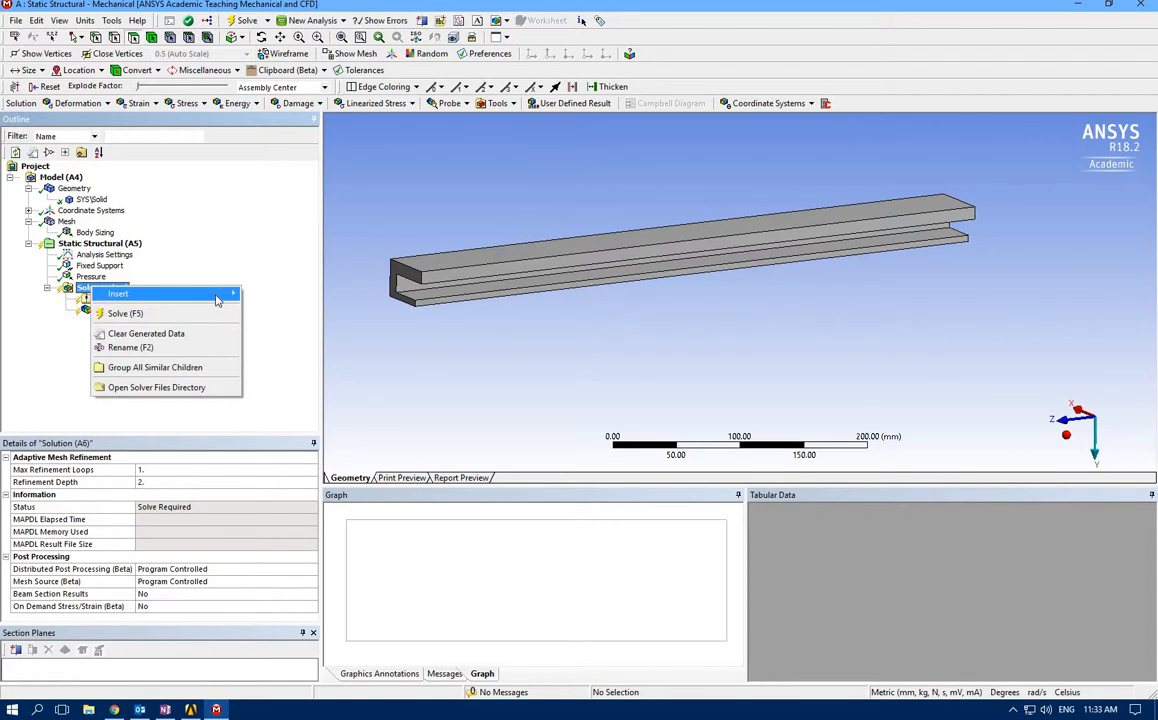
Insert an Equivalent (von-Mises) elastic strain result under the Solution
mouse_move(218, 297)
mouse_move(300, 307)
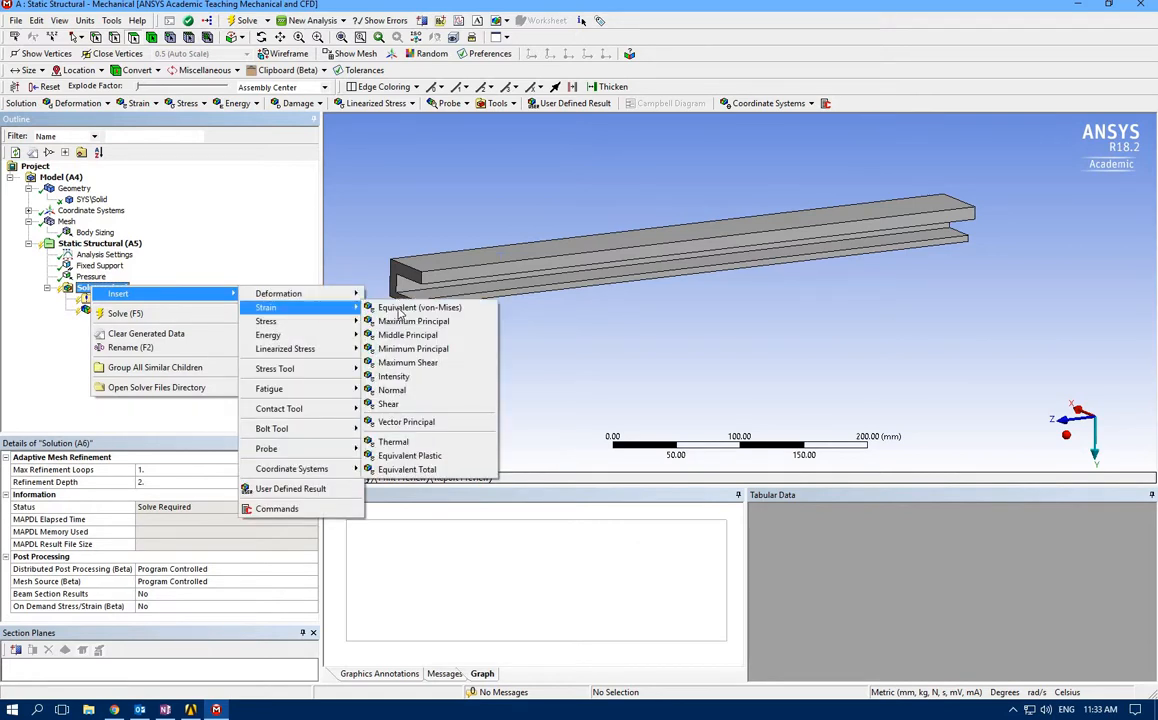
left_click(405, 308)
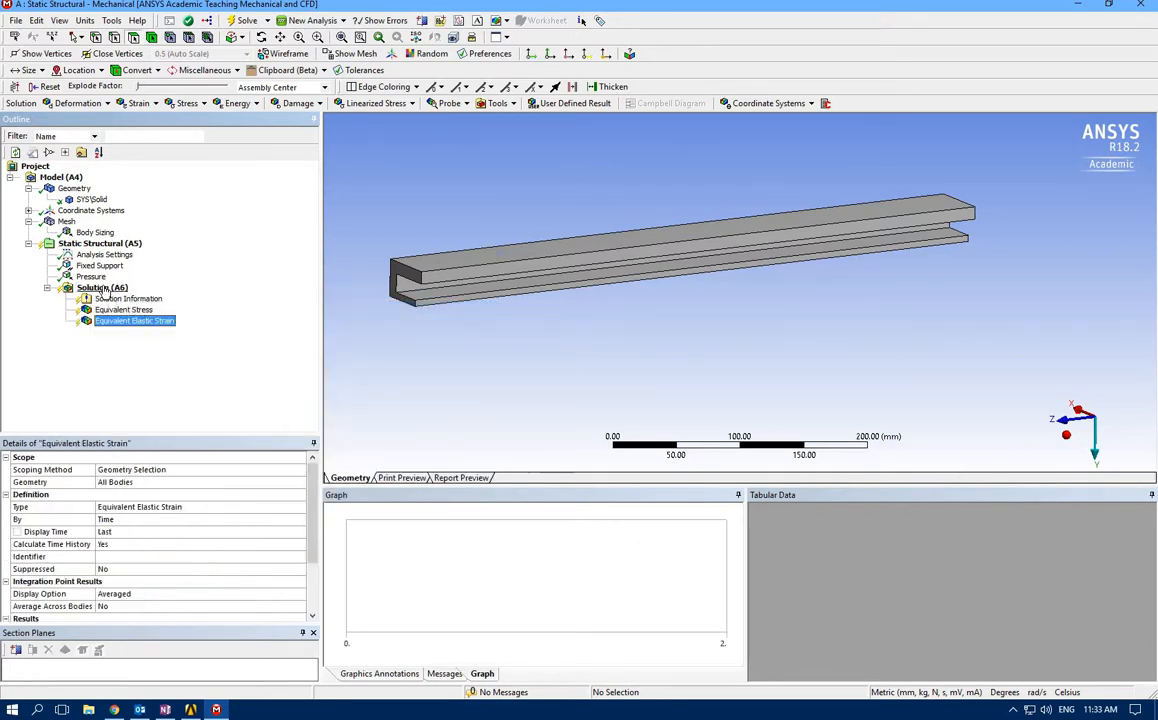
Insert an Equivalent Total strain result under the Solution and solve the analysis
right_click(103, 287)
mouse_move(200, 293)
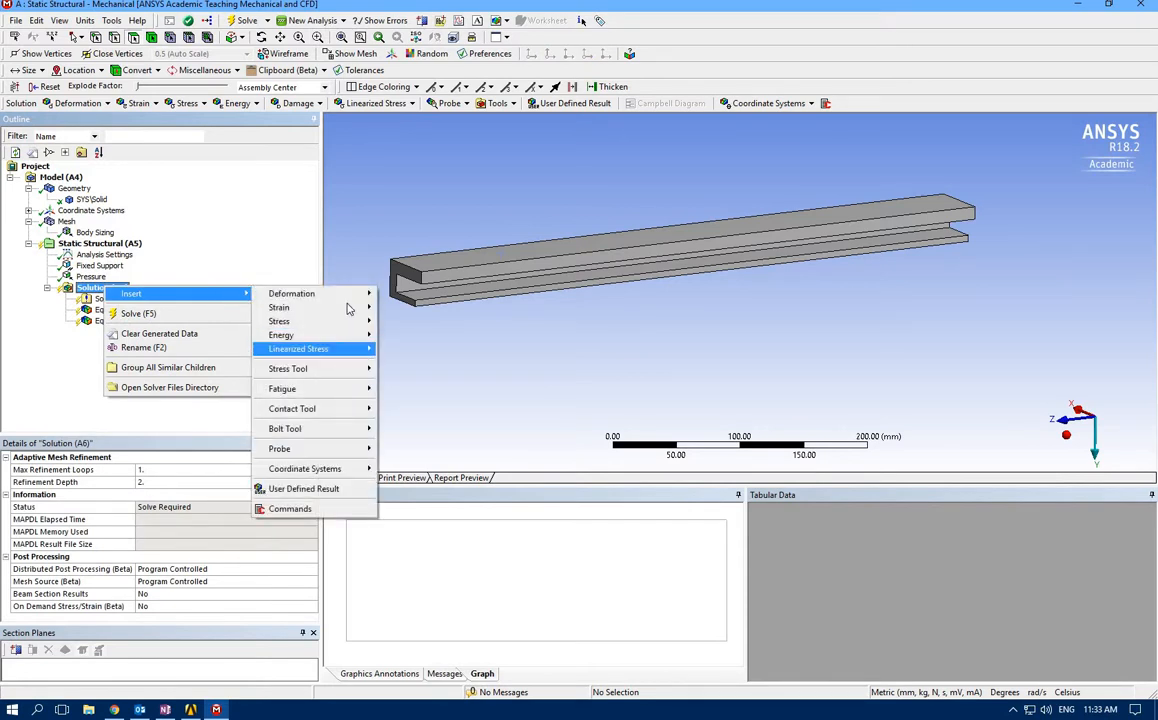
mouse_move(328, 293)
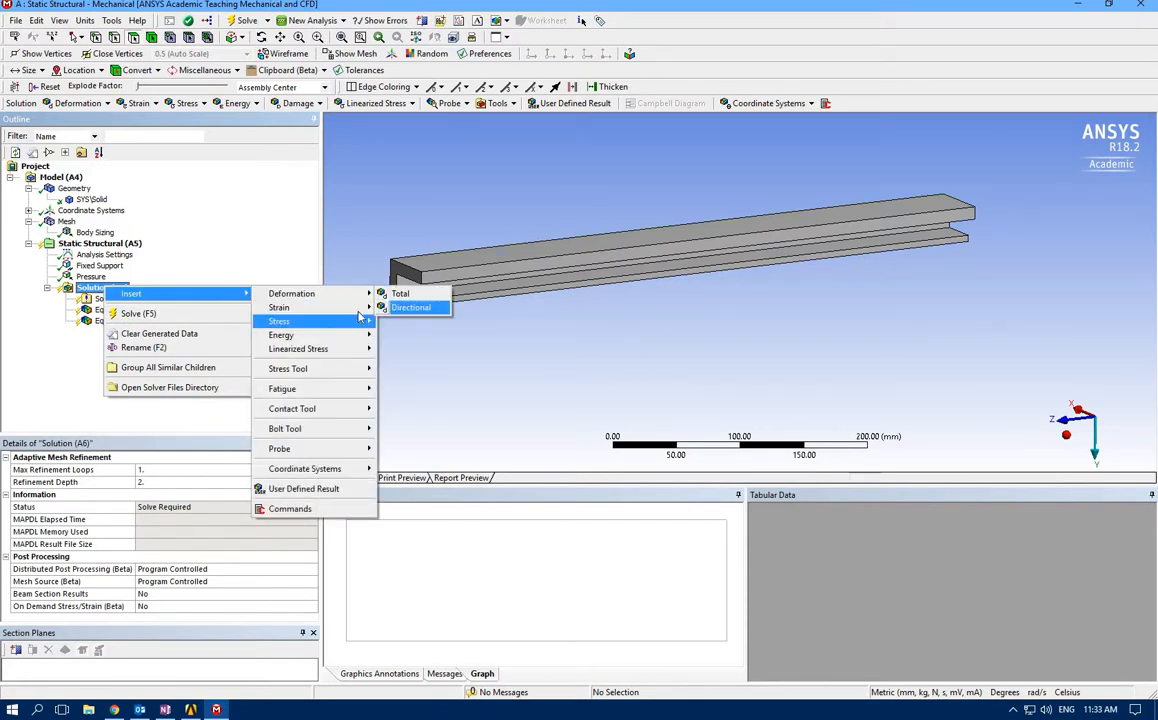
mouse_move(355, 308)
left_click(420, 469)
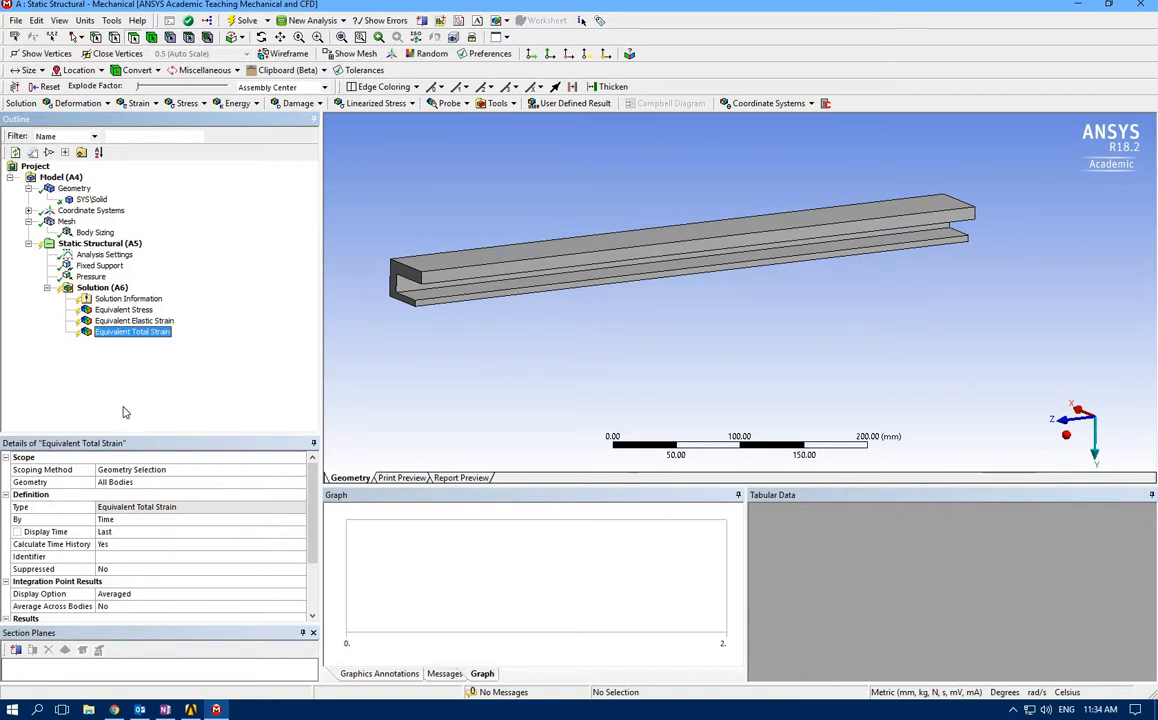
left_click(243, 21)
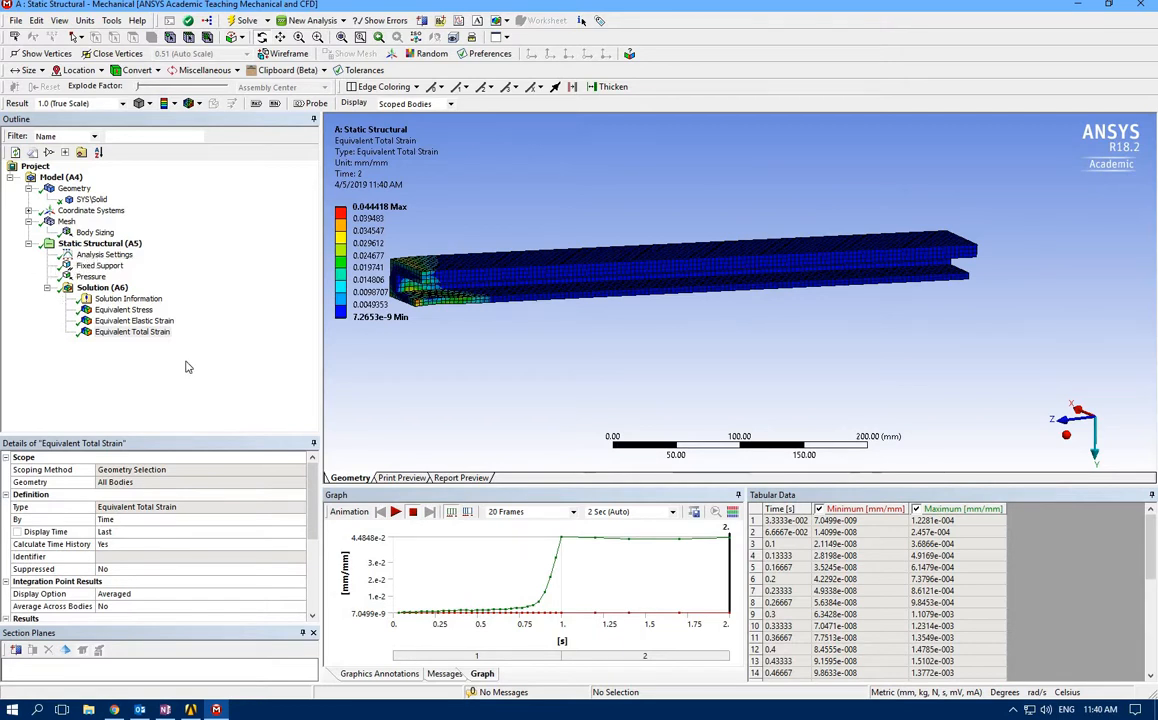
Examine the equivalent total strain contours up close at the beam end where the strain is concentrated
middle_click_drag(386, 281, 440, 318)
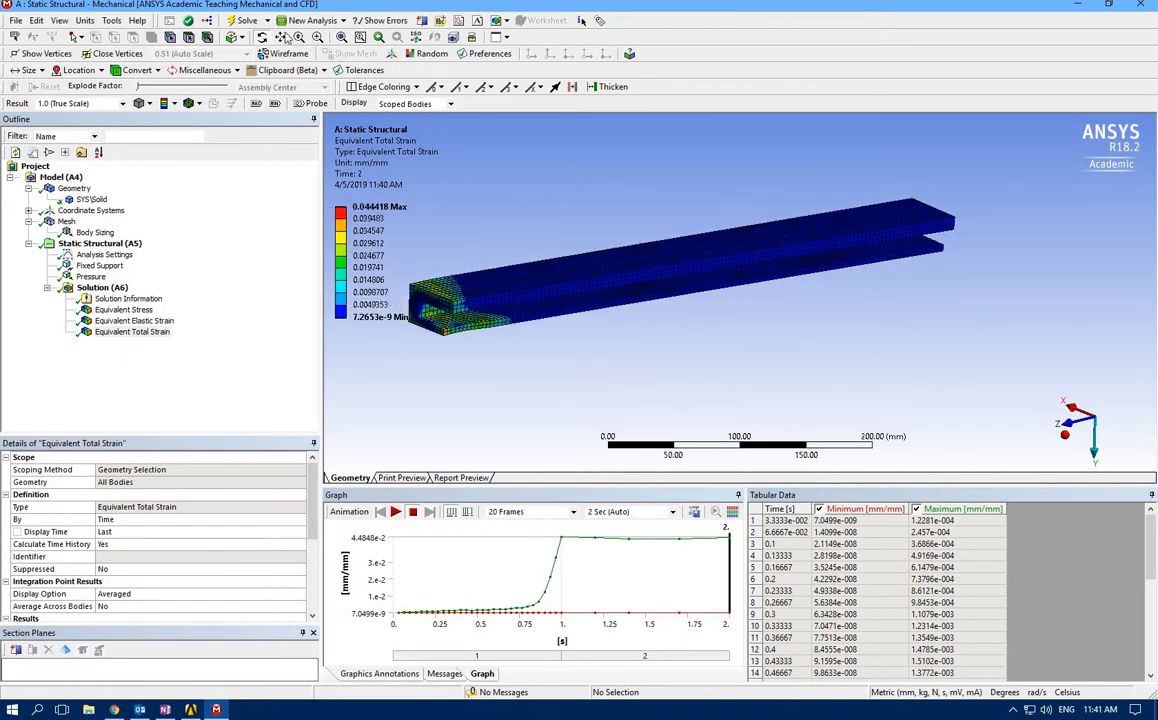
left_click(316, 40)
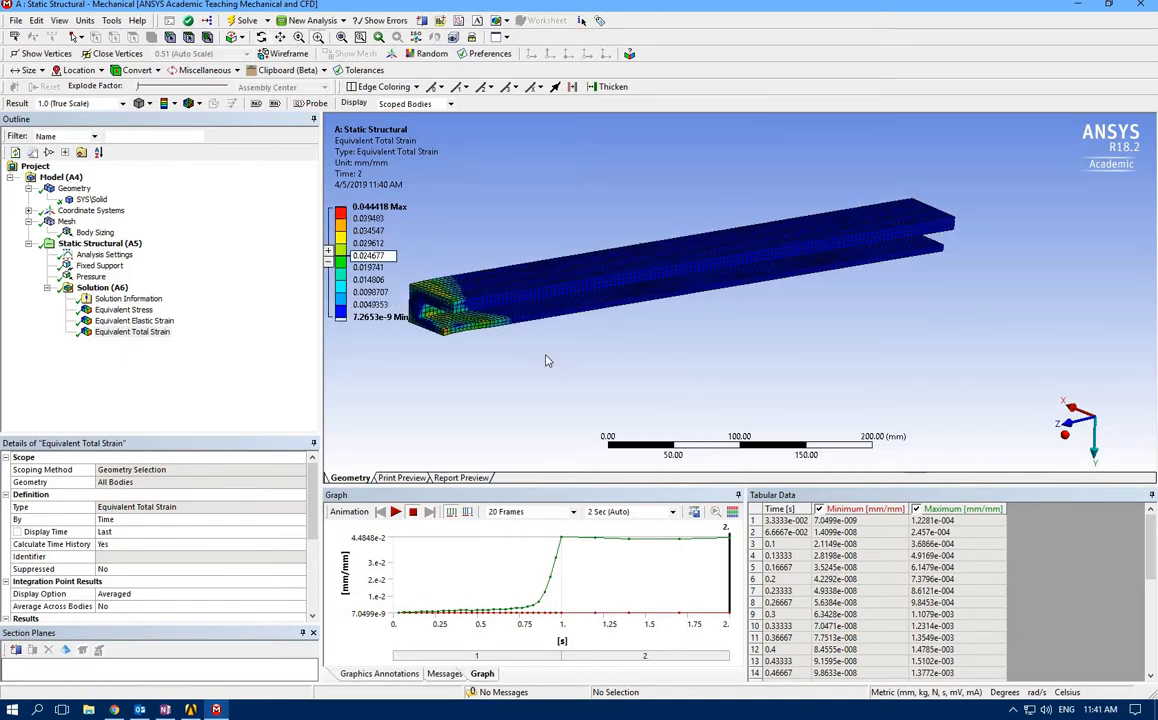
left_click_drag(354, 220, 515, 372)
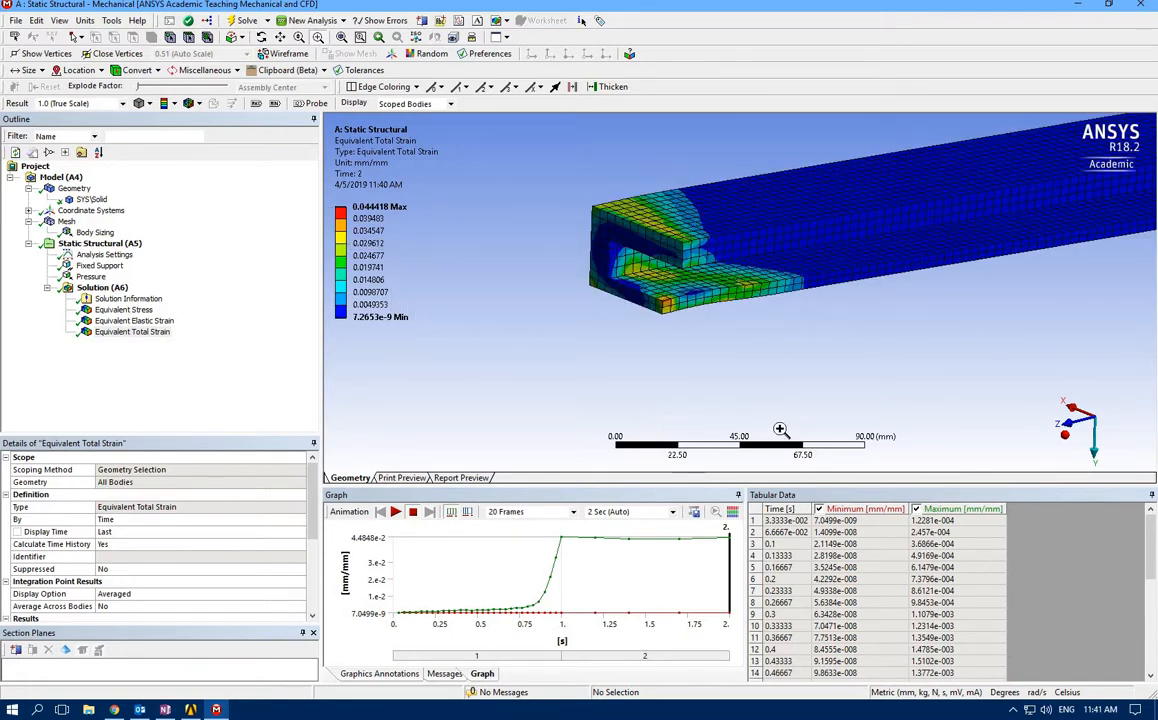
Display the Equivalent Stress result with the deformation scale set to 1.7 (2x Auto)
left_click(120, 332)
left_click(122, 311)
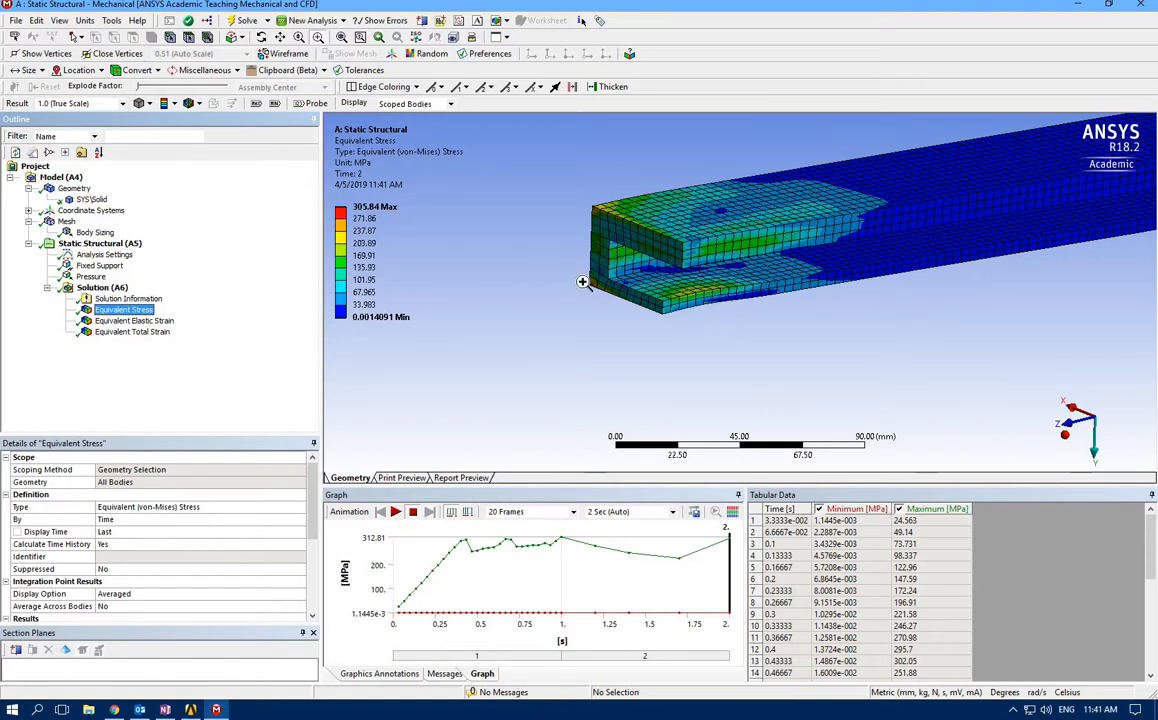
left_click(121, 104)
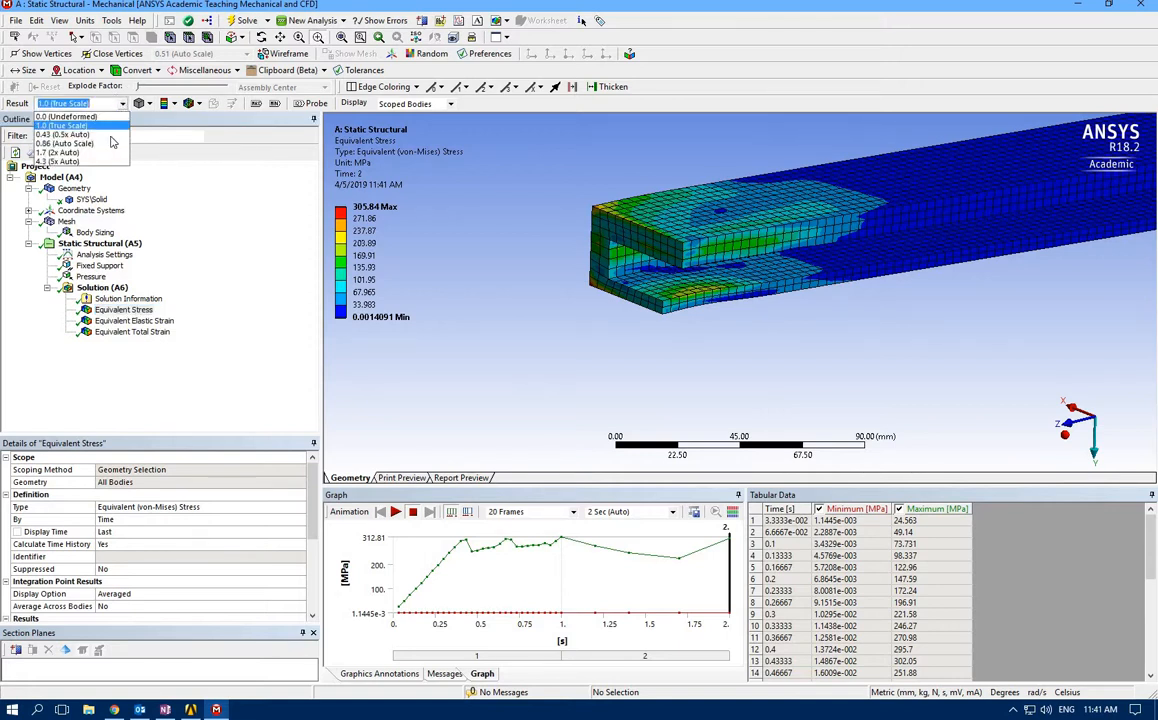
left_click(106, 152)
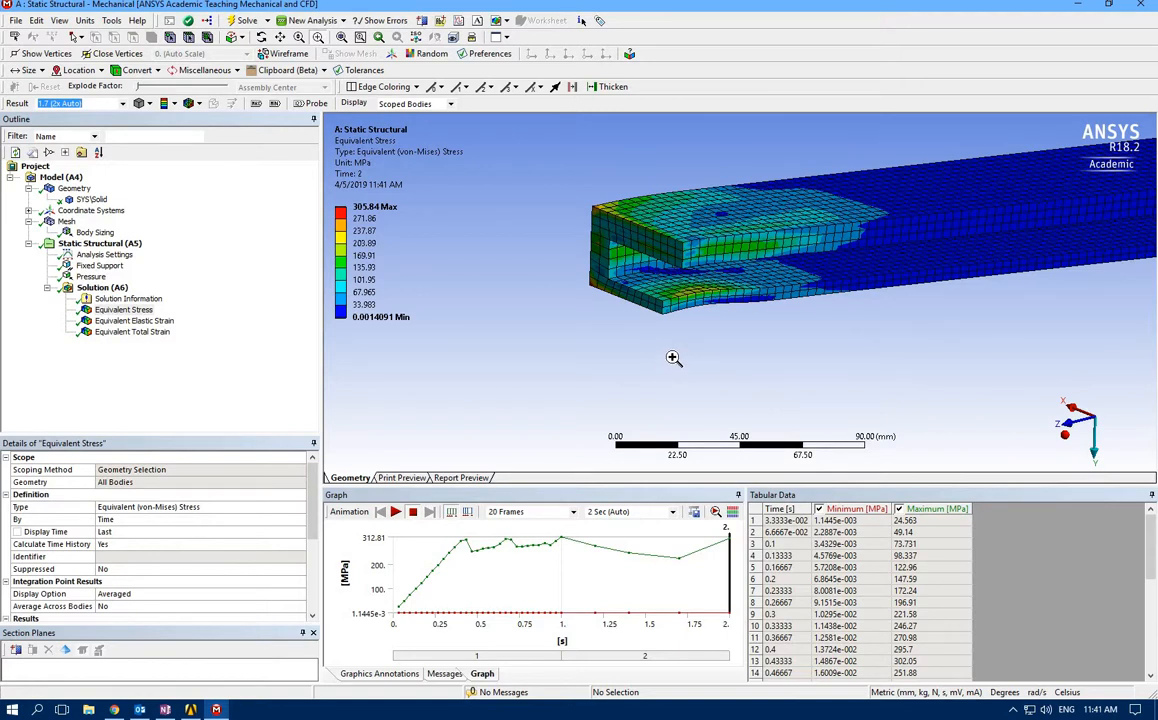
left_click_drag(706, 277, 694, 323)
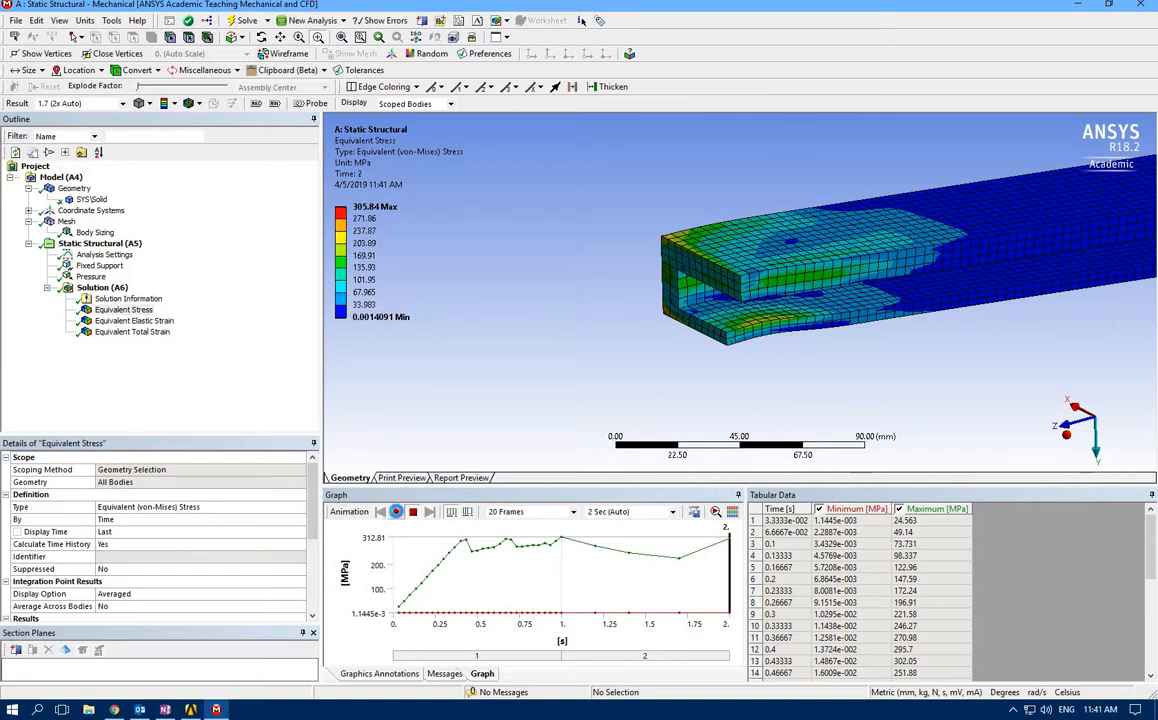
Play the equivalent stress animation over both load steps with the whole beam fitted in view, and stop it
left_click(395, 511)
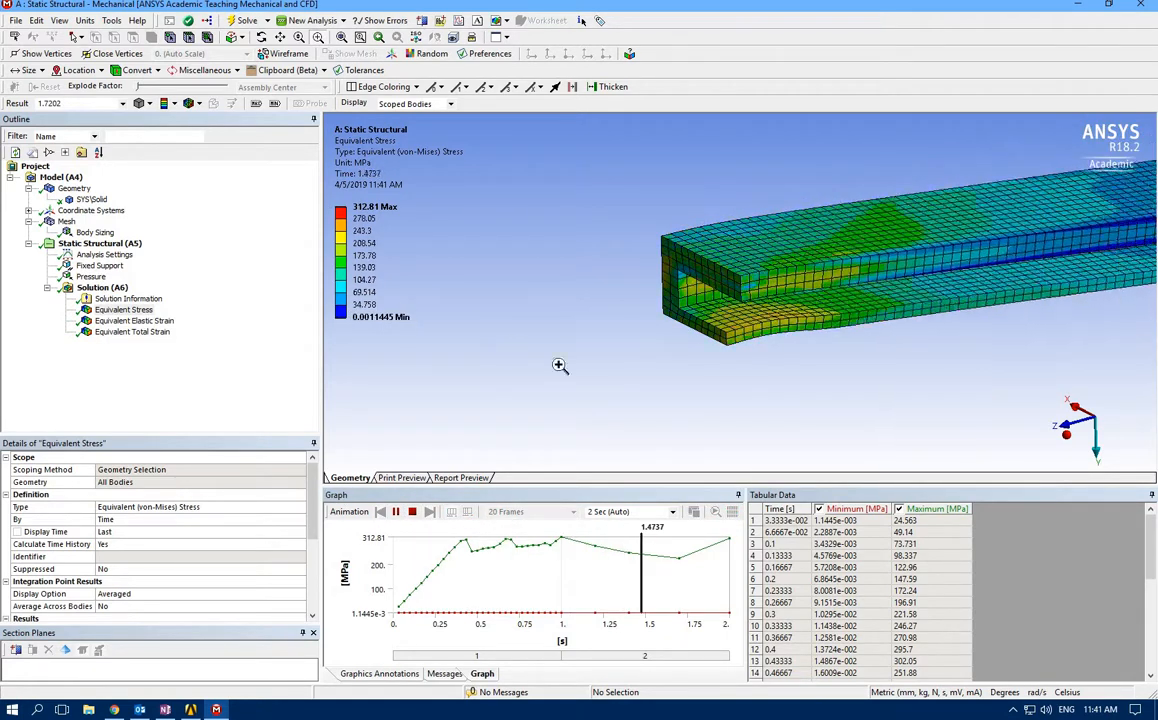
left_click(341, 37)
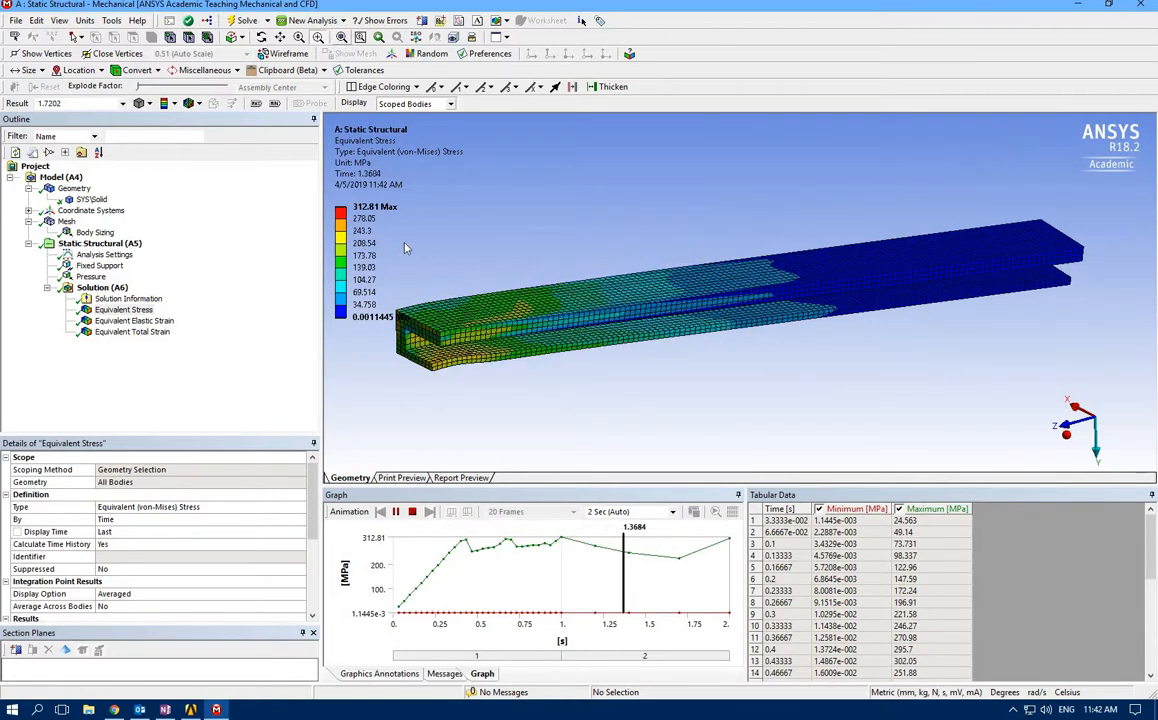
left_click(412, 511)
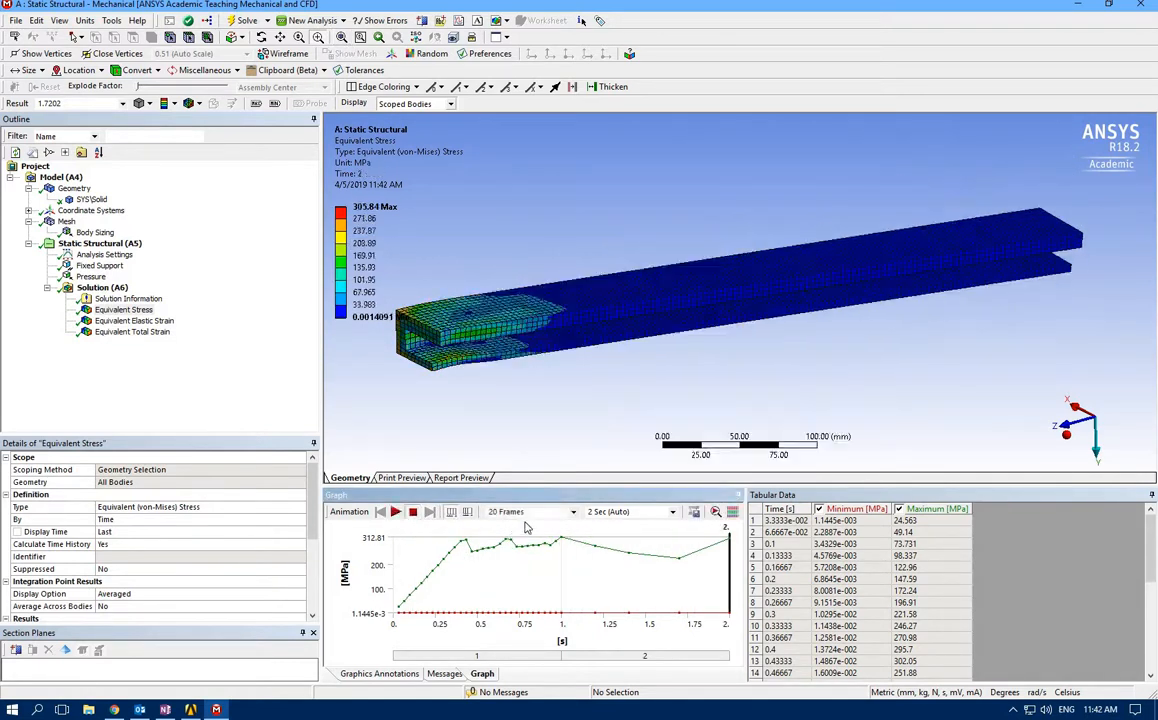
Set the result animation to 100 frames and play the equivalent stress animation
left_click(522, 513)
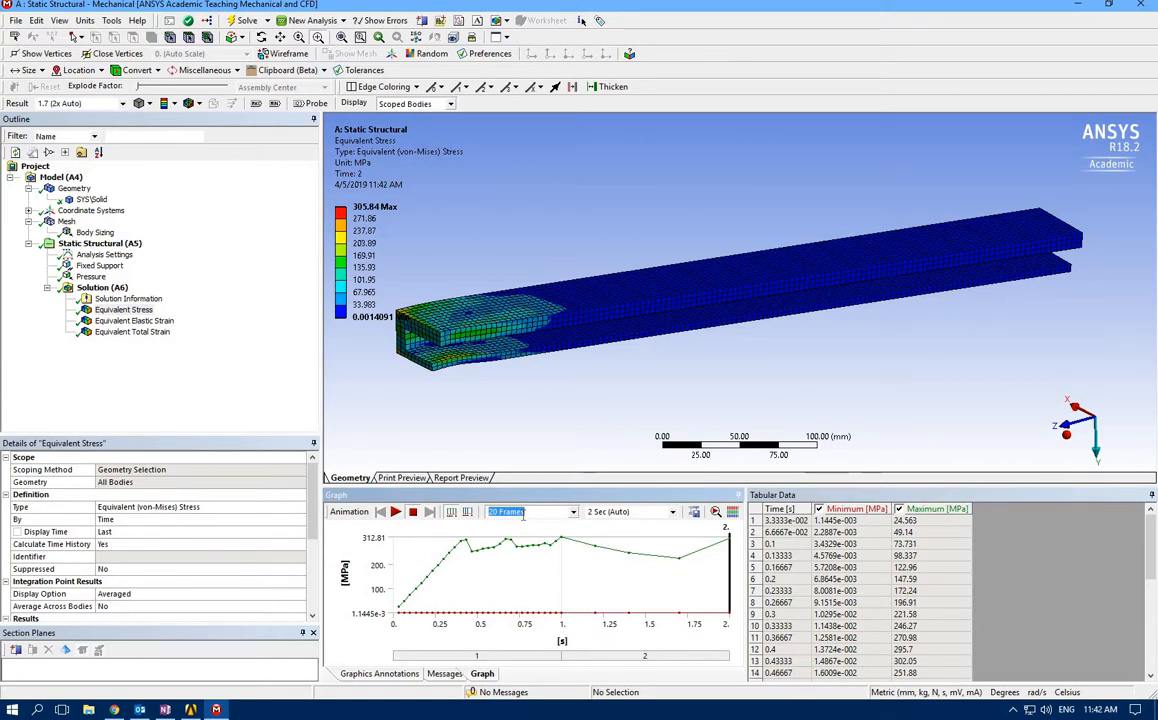
type("100")
left_click(396, 512)
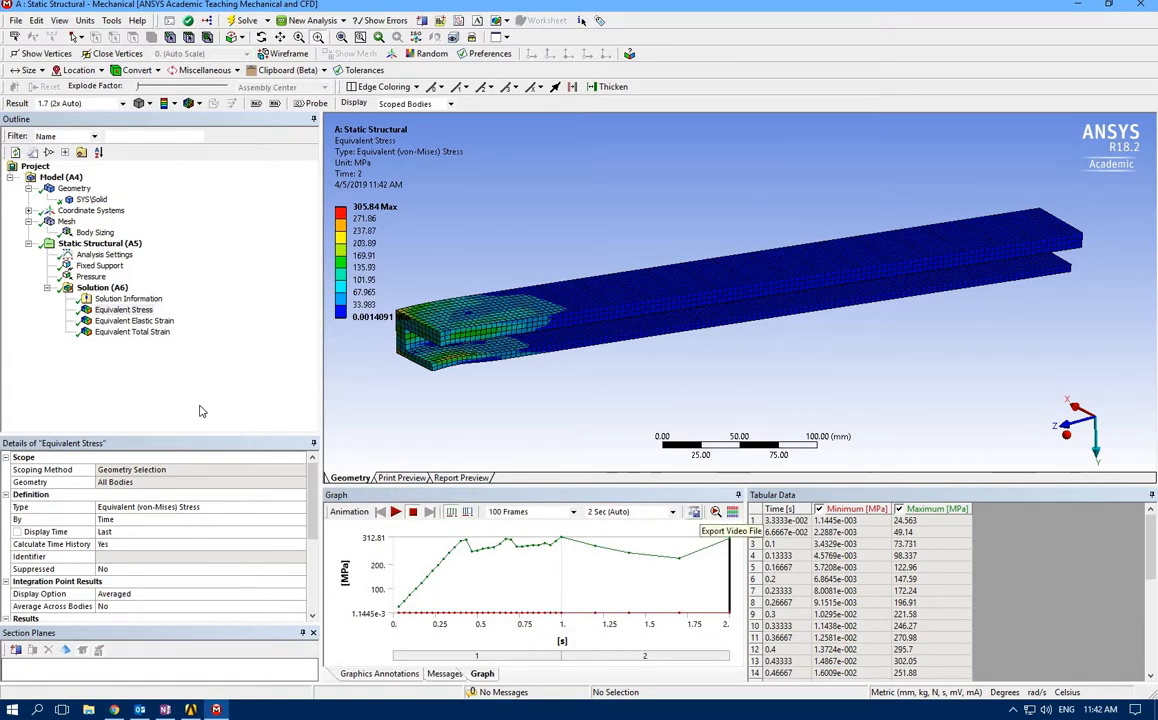
Display the Equivalent Total Strain result, and consult the force-displacement loading and unloading diagram in the OneNote Plasticity notes before returning to Mechanical
left_click(142, 333)
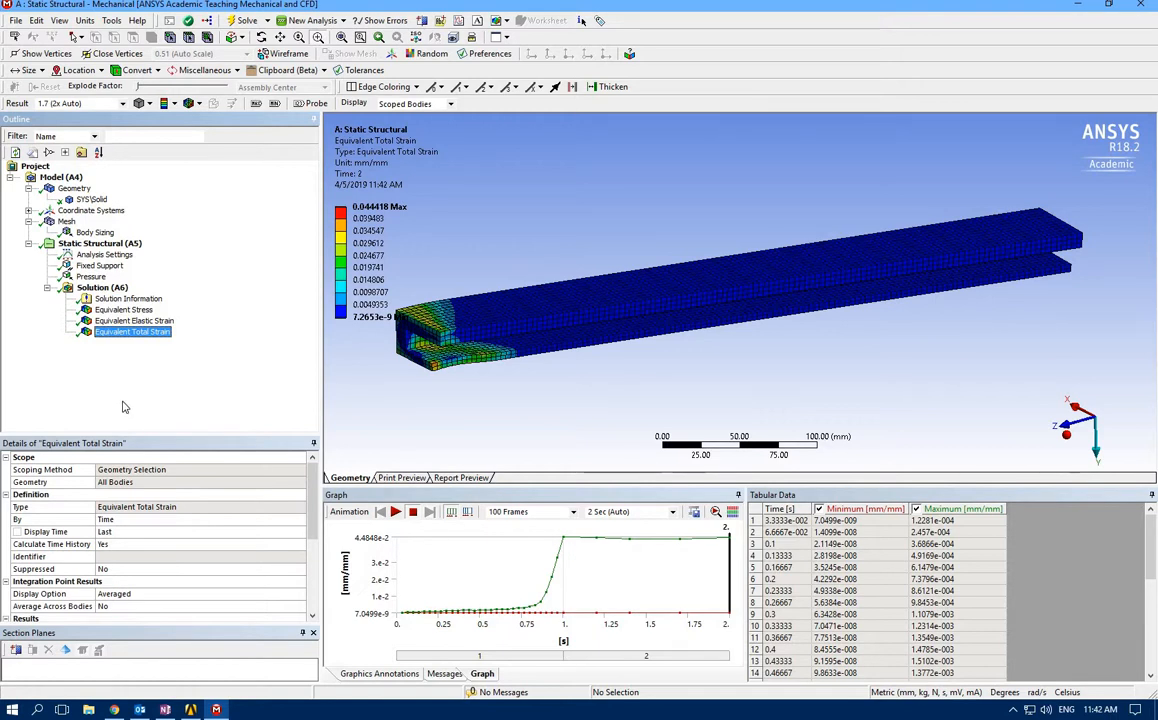
left_click(170, 710)
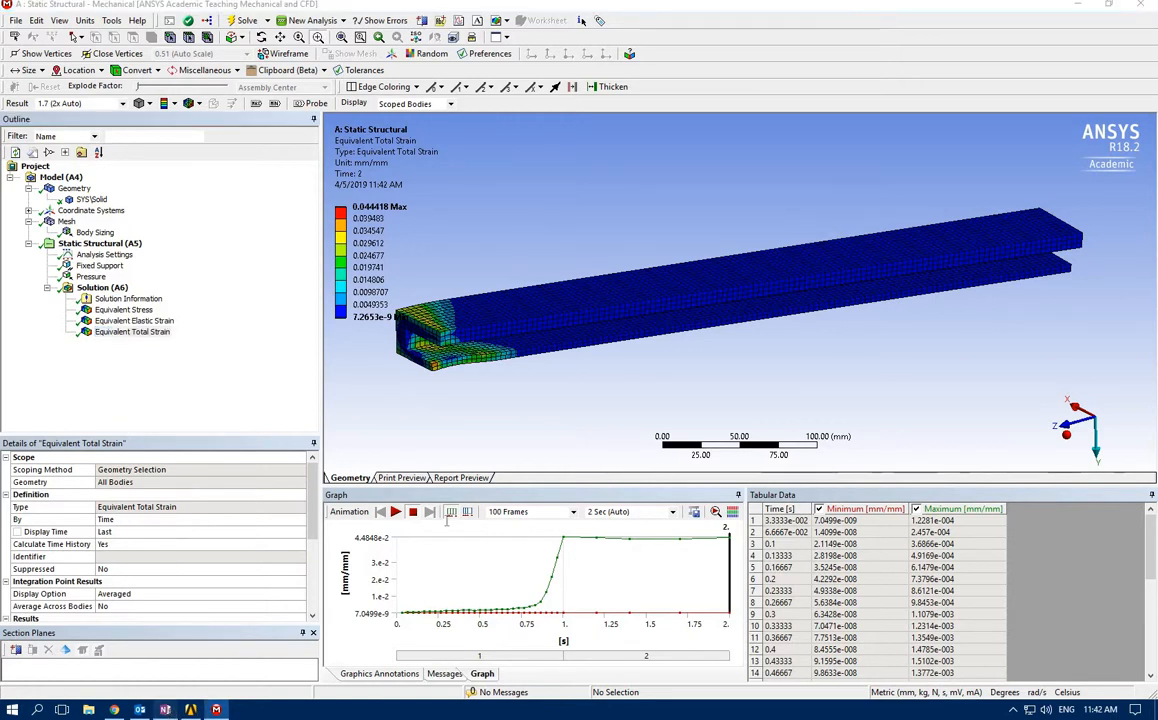
scroll(520, 537, "down", 3)
scroll(519, 537, "down", 3)
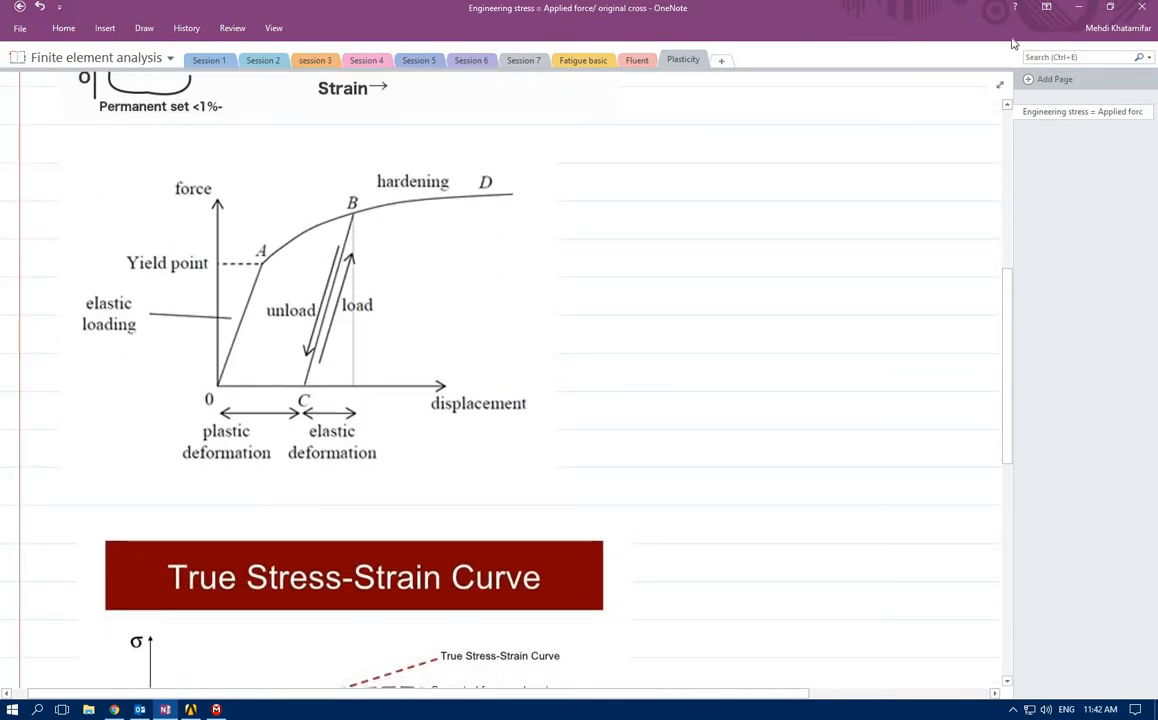
left_click(1079, 8)
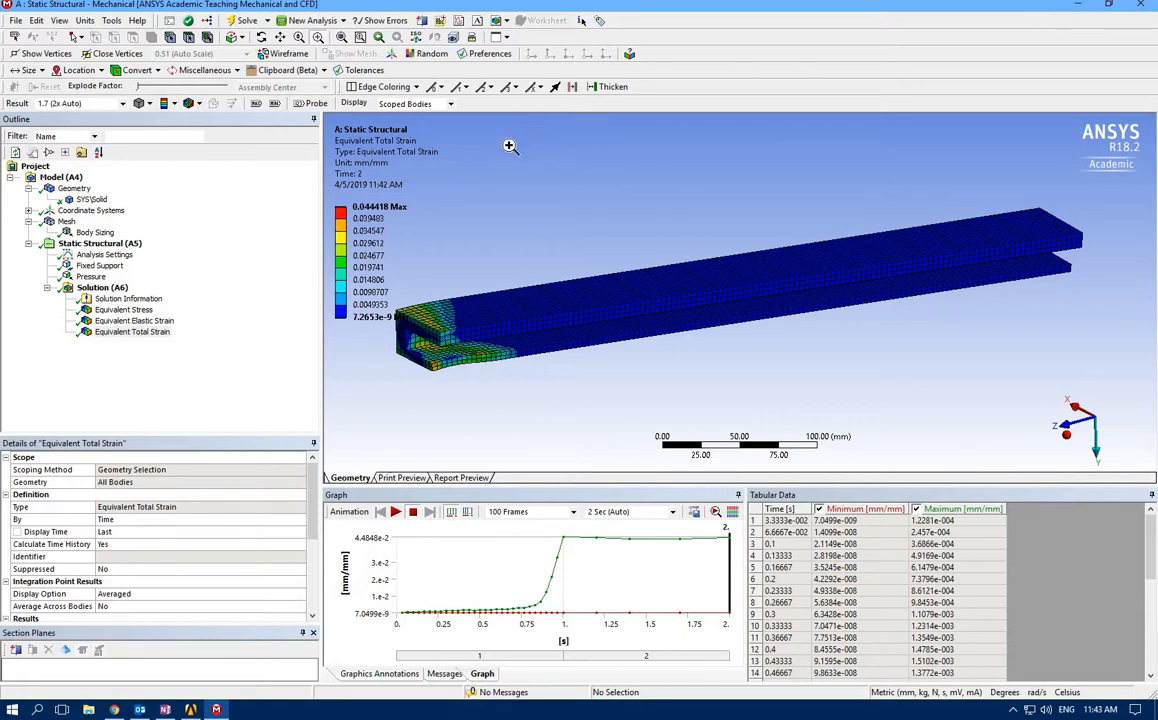
Show the maximum label on the total strain result and examine its location at the lower corner of the beam end
left_click(257, 108)
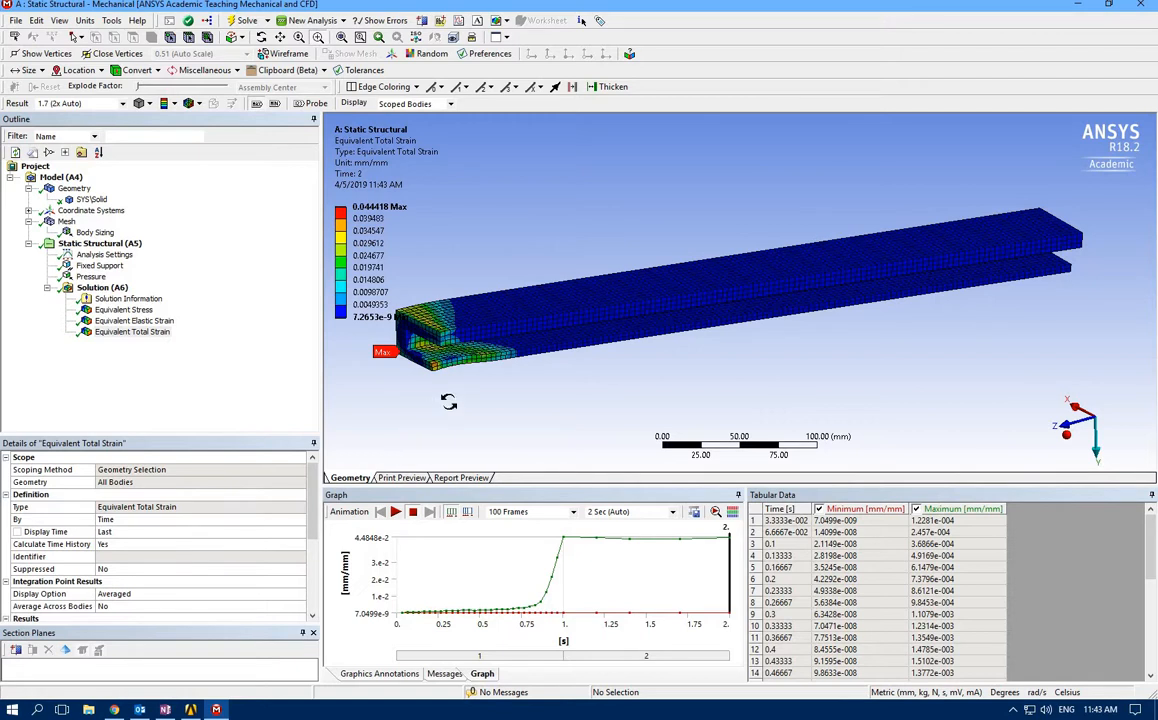
middle_click_drag(420, 362, 610, 406)
scroll(821, 330, "down", 2)
scroll(768, 288, "up", 1)
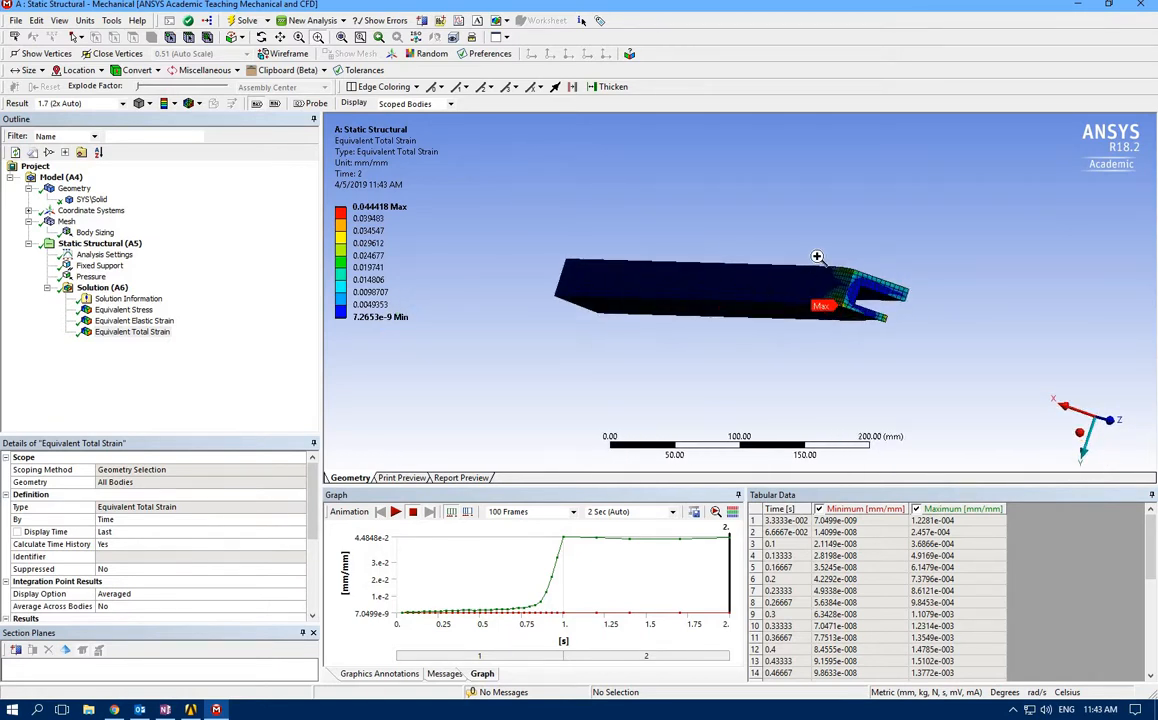
left_click_drag(821, 251, 921, 350)
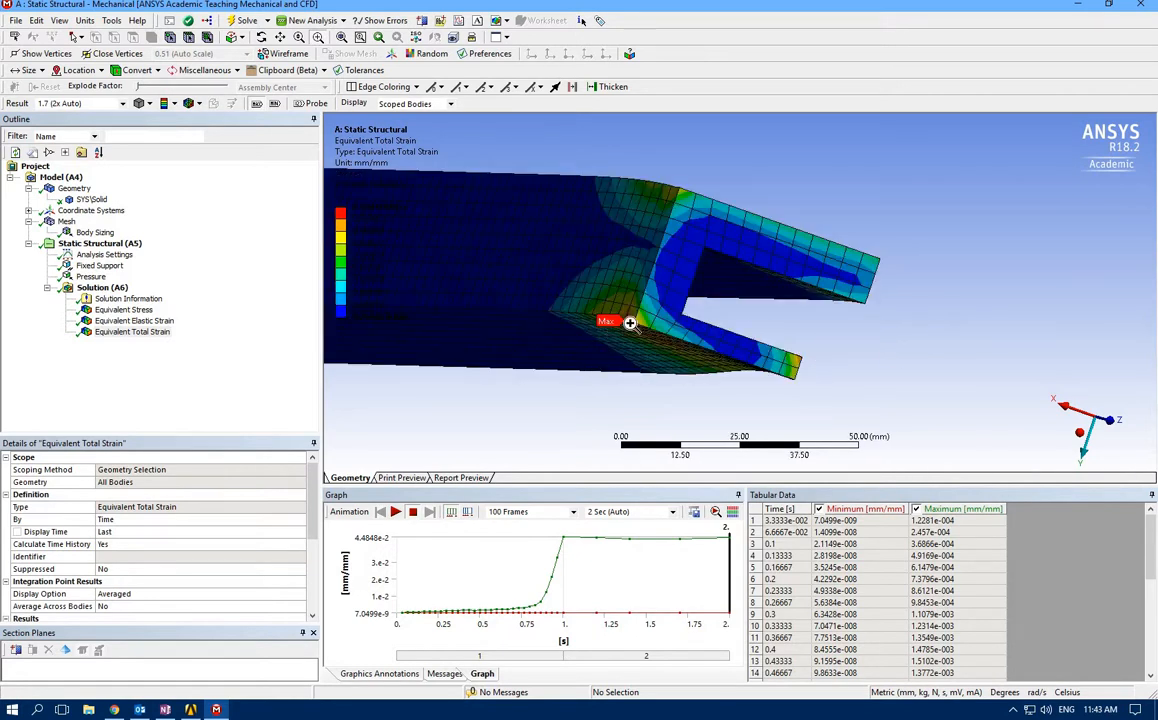
middle_click_drag(620, 330, 478, 217)
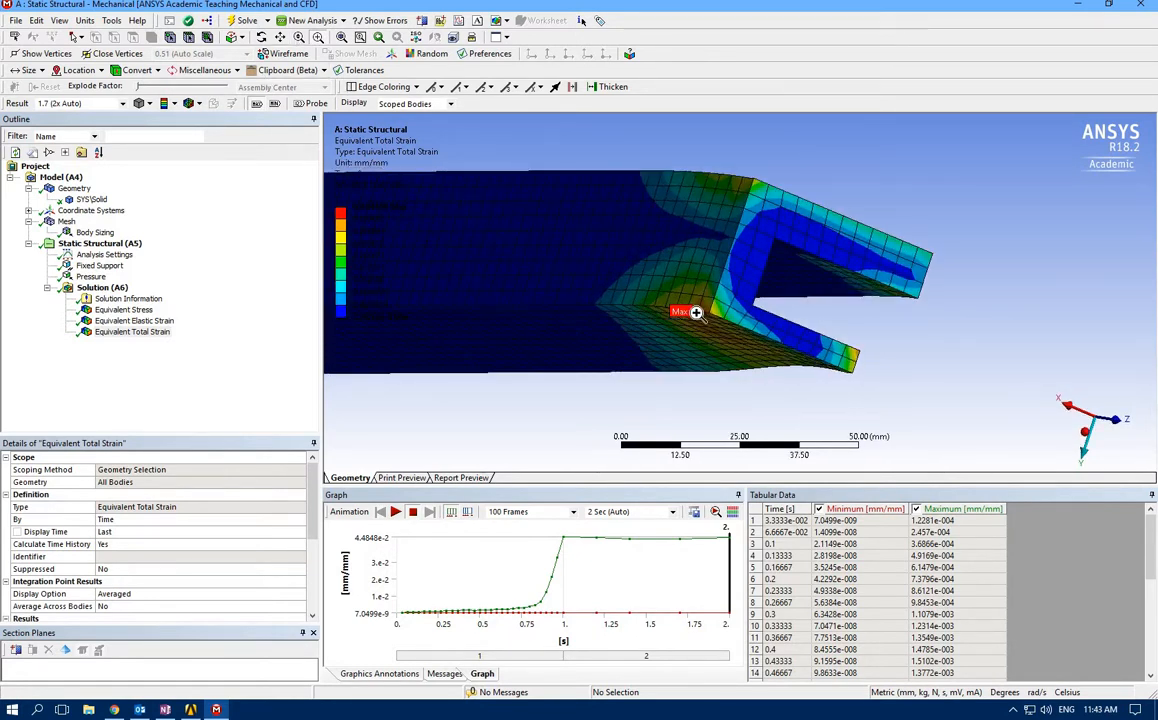
scroll(678, 342, "up", 2)
scroll(678, 342, "up", 4)
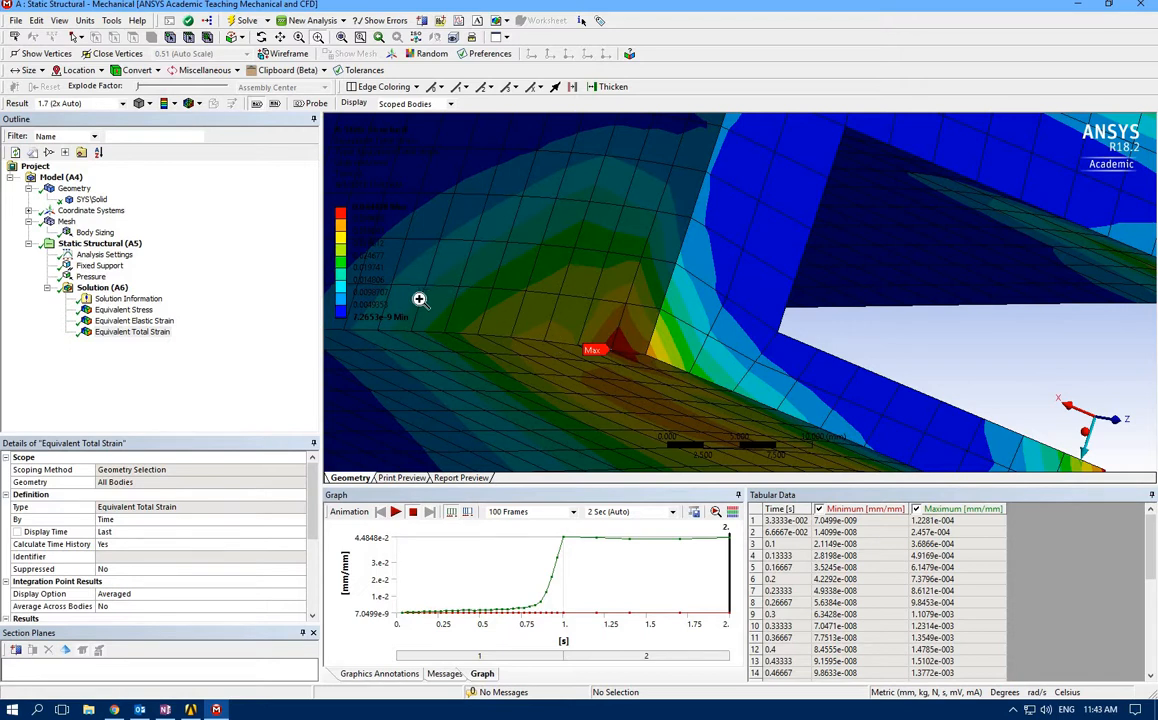
Insert a second Equivalent (von-Mises) stress result under the Solution
left_click(100, 367)
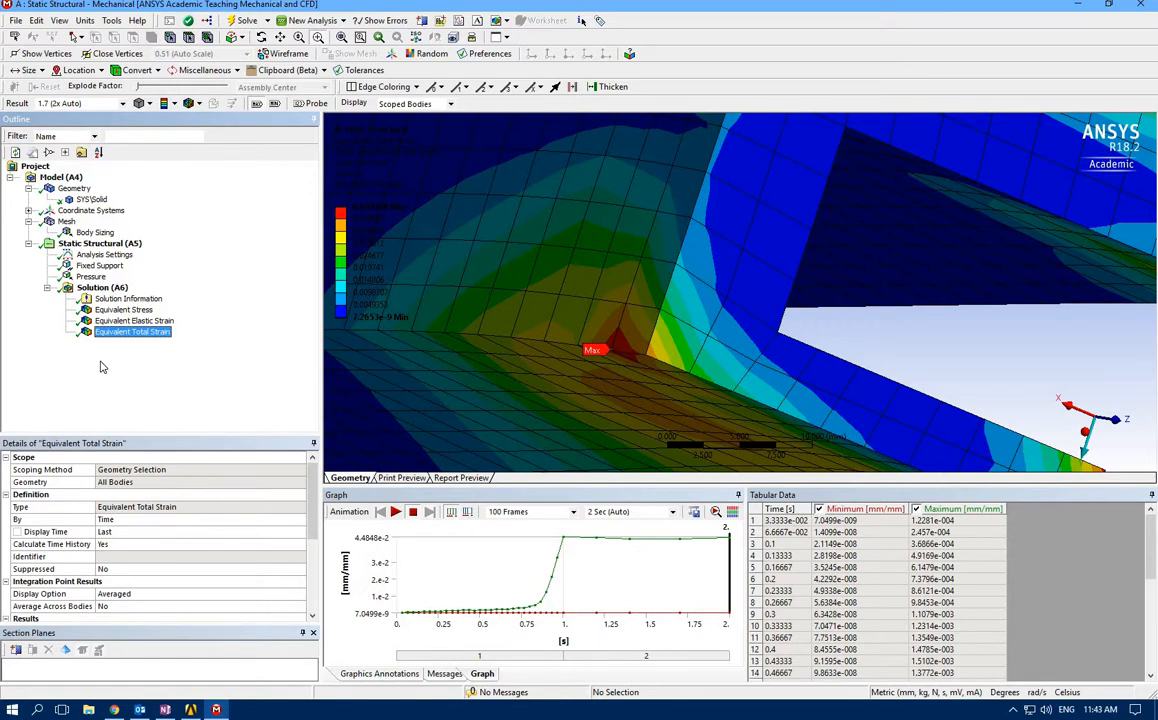
right_click(105, 290)
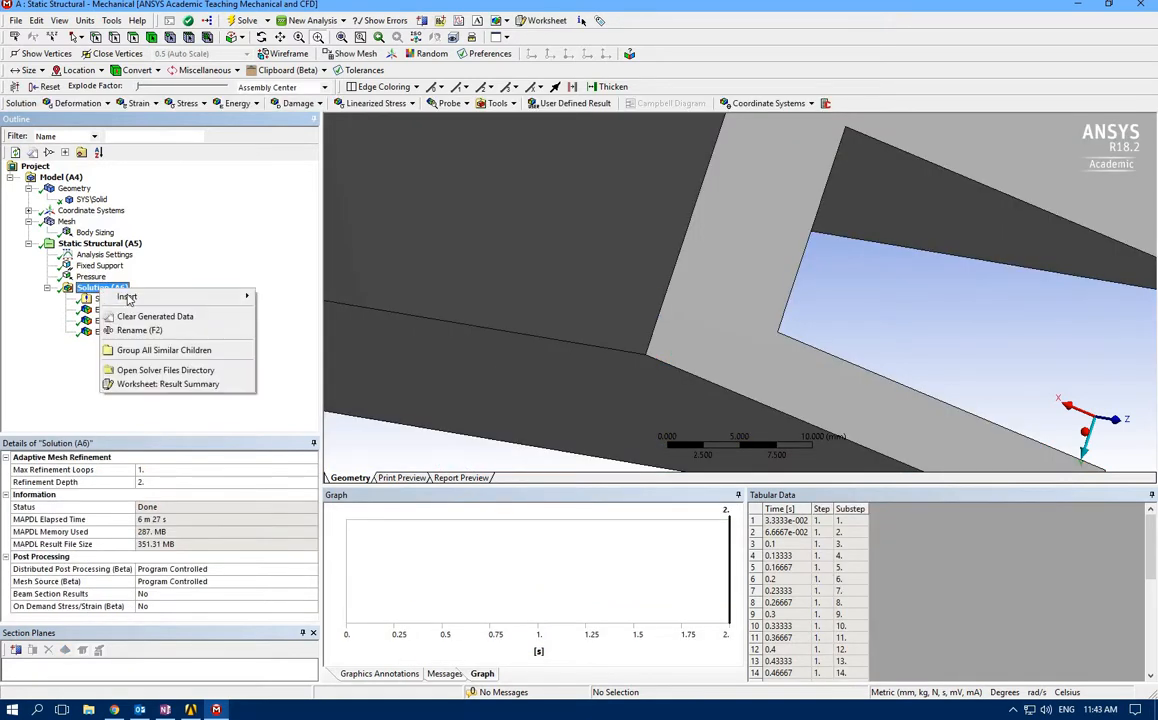
mouse_move(127, 297)
mouse_move(324, 326)
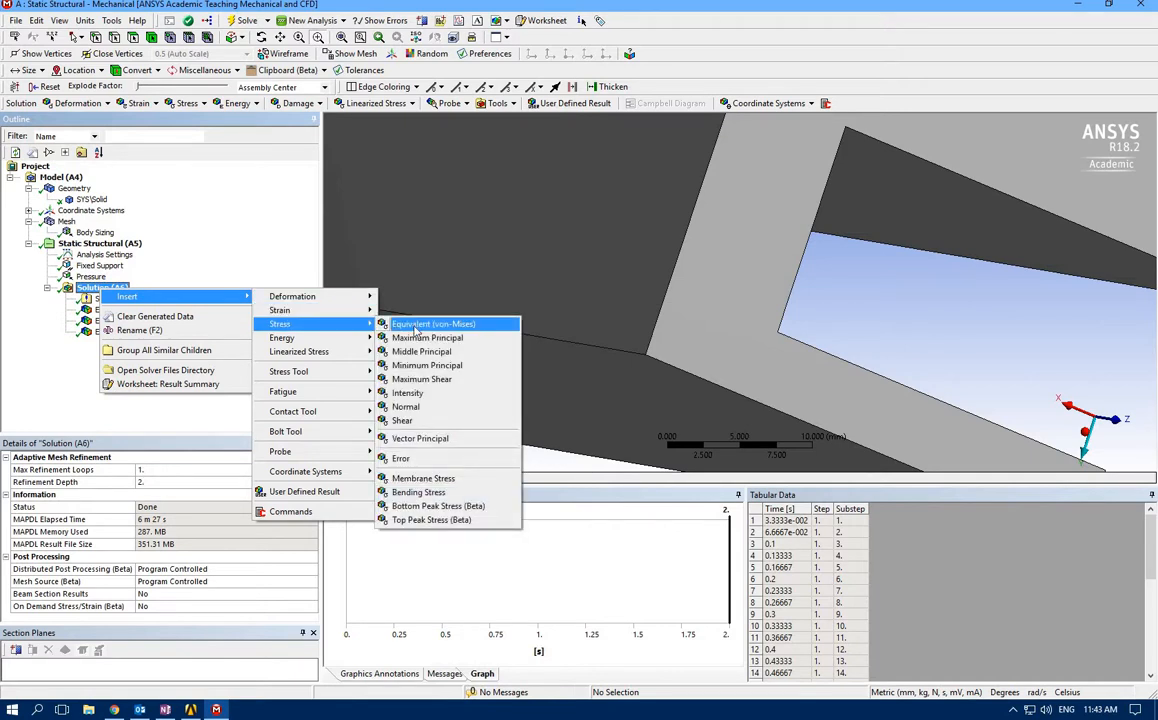
left_click(416, 328)
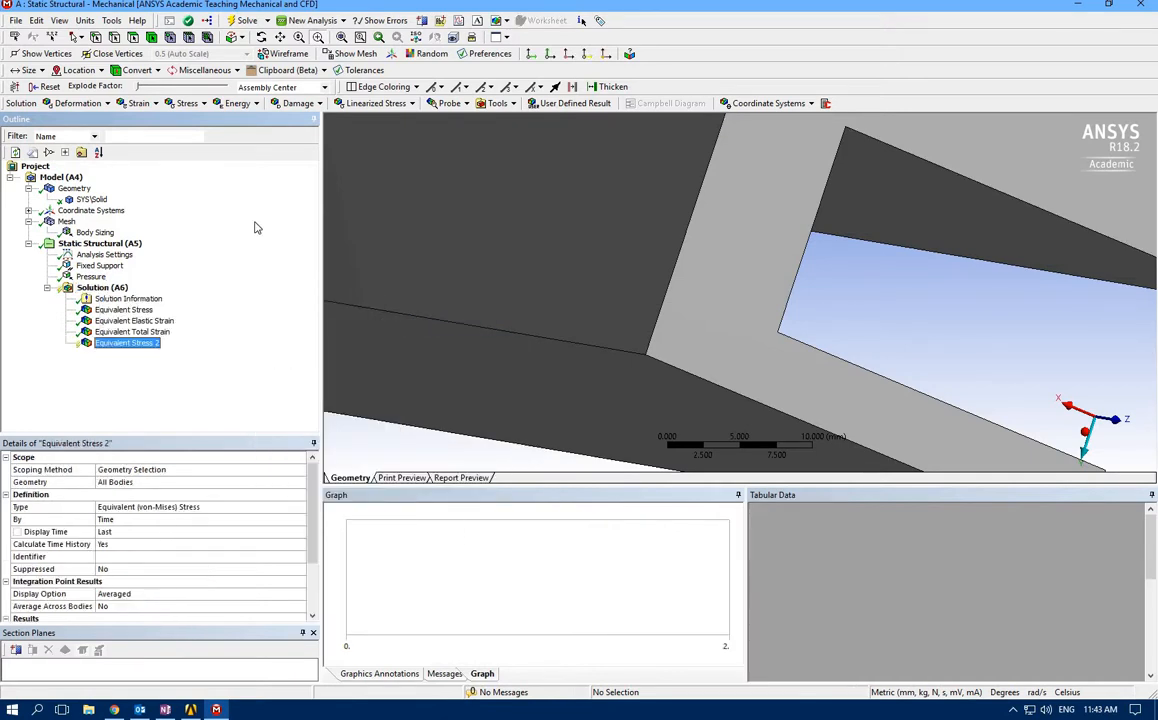
Scope the second equivalent stress result to the single mesh node at (50, 30, 496) mm, where the total strain peaks
left_click(170, 38)
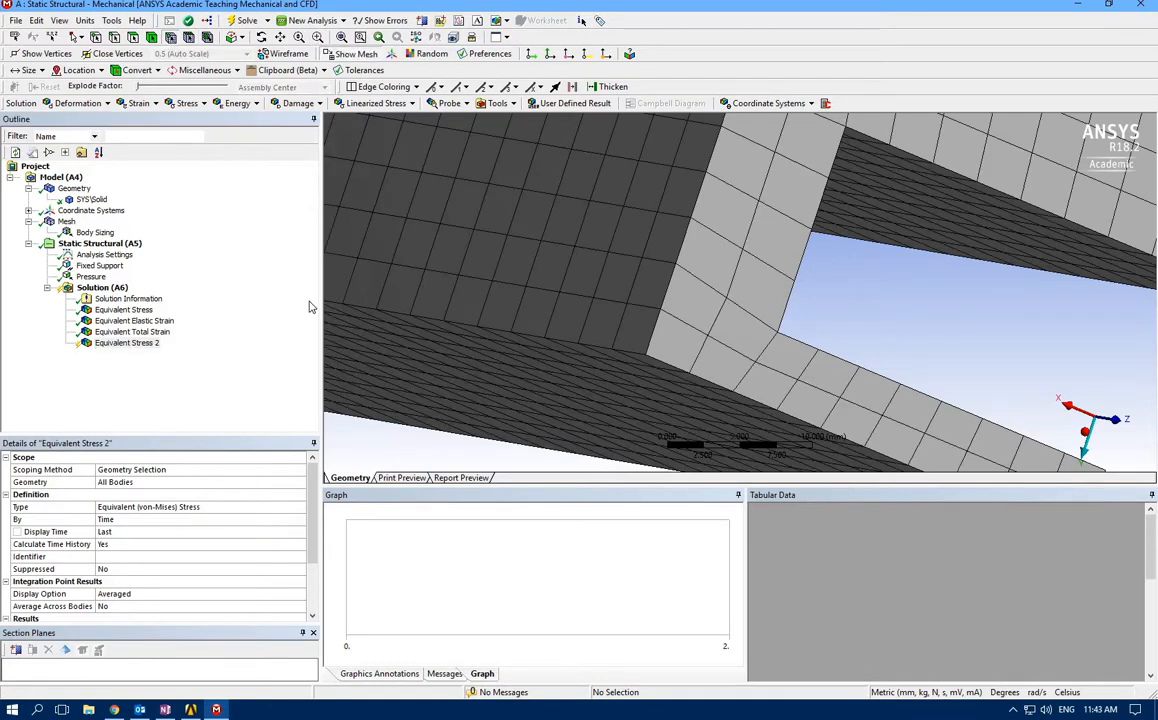
left_click(614, 352)
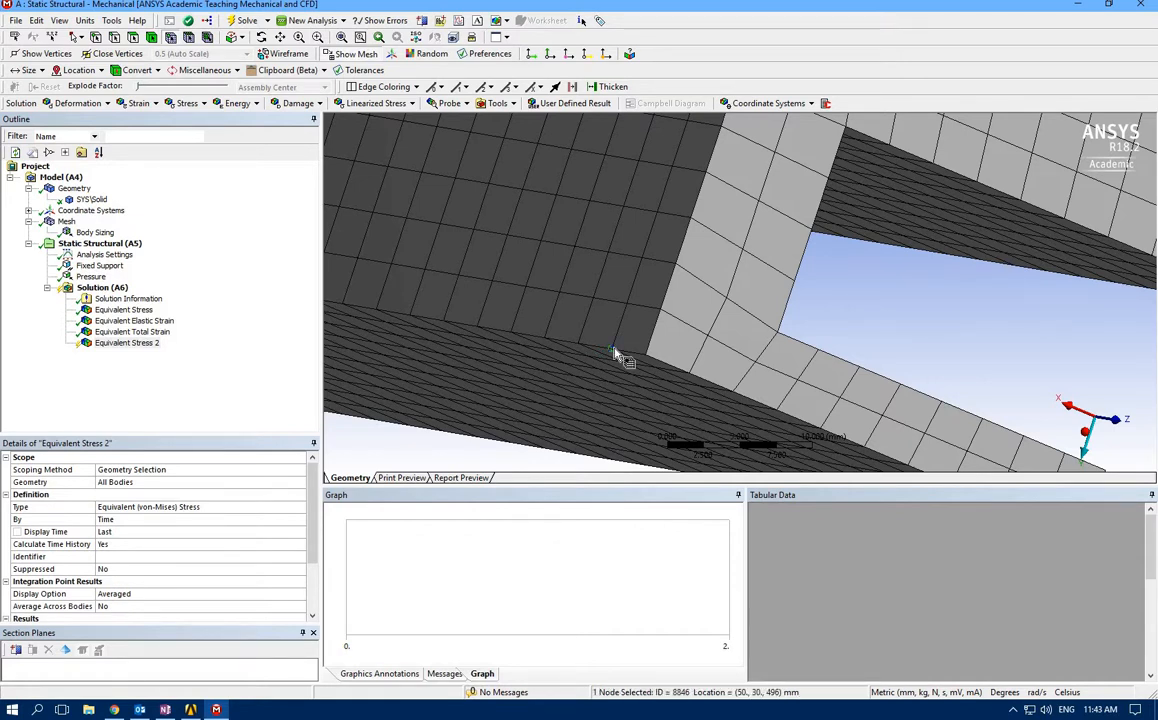
left_click(117, 484)
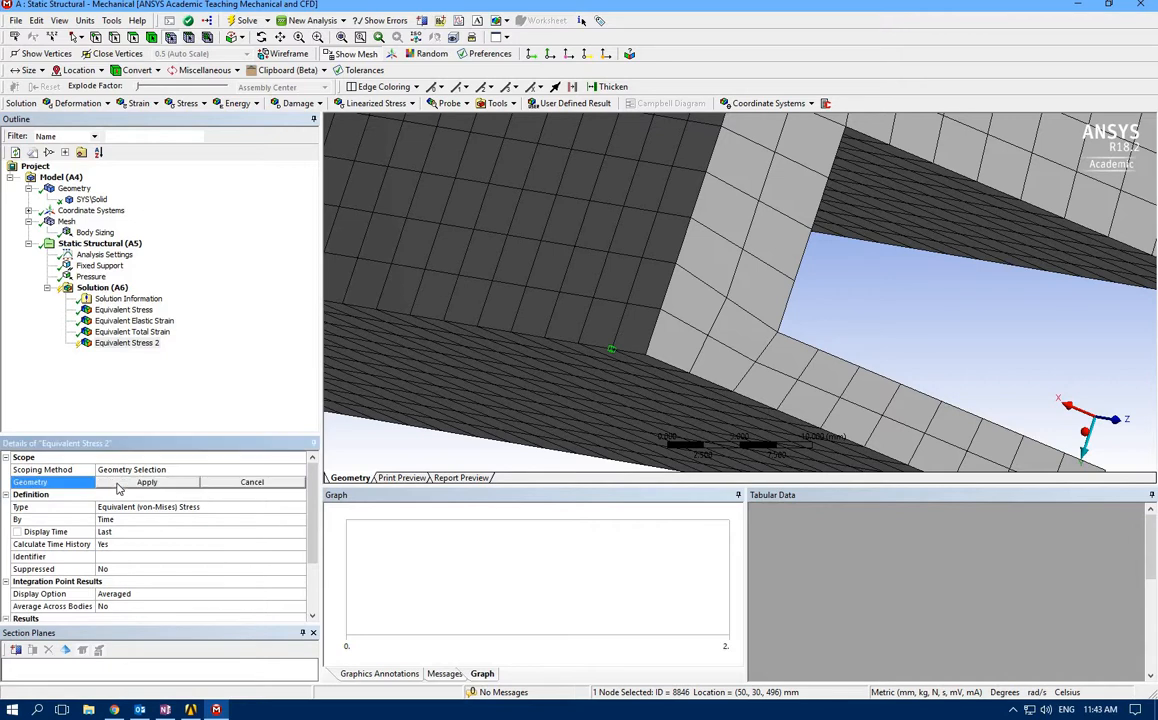
left_click(117, 484)
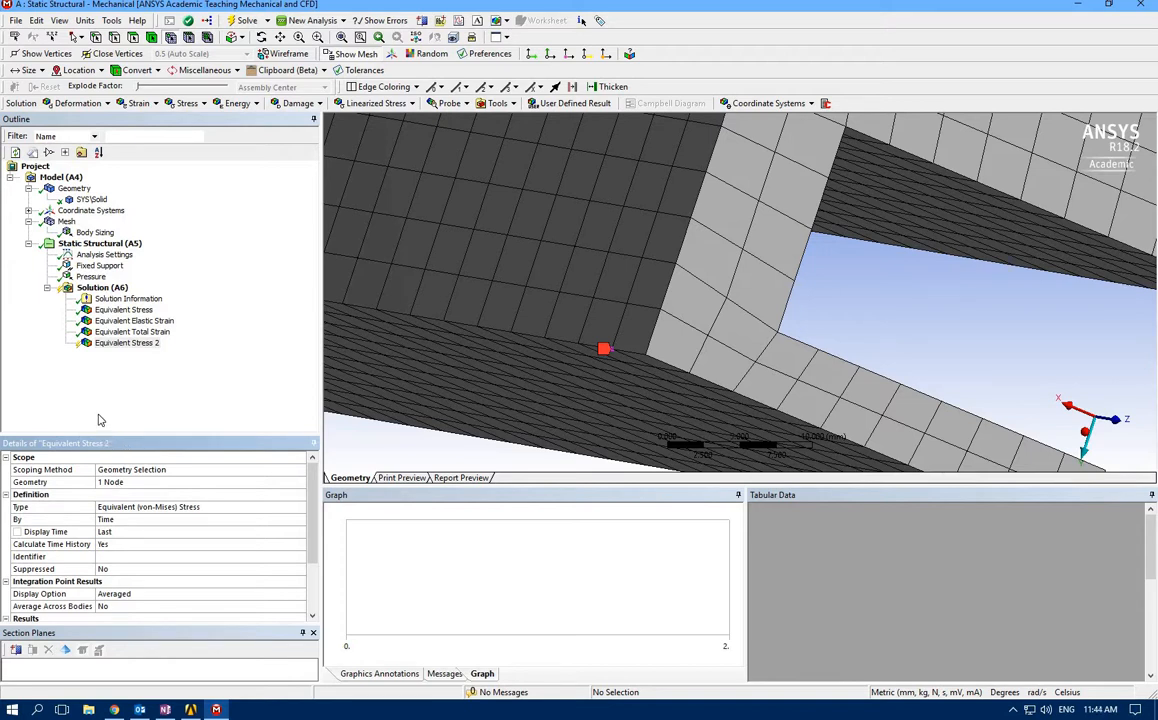
Insert a second Equivalent Total Strain result and scope it to the single mesh node at (50, 30, 496) mm
right_click(613, 352)
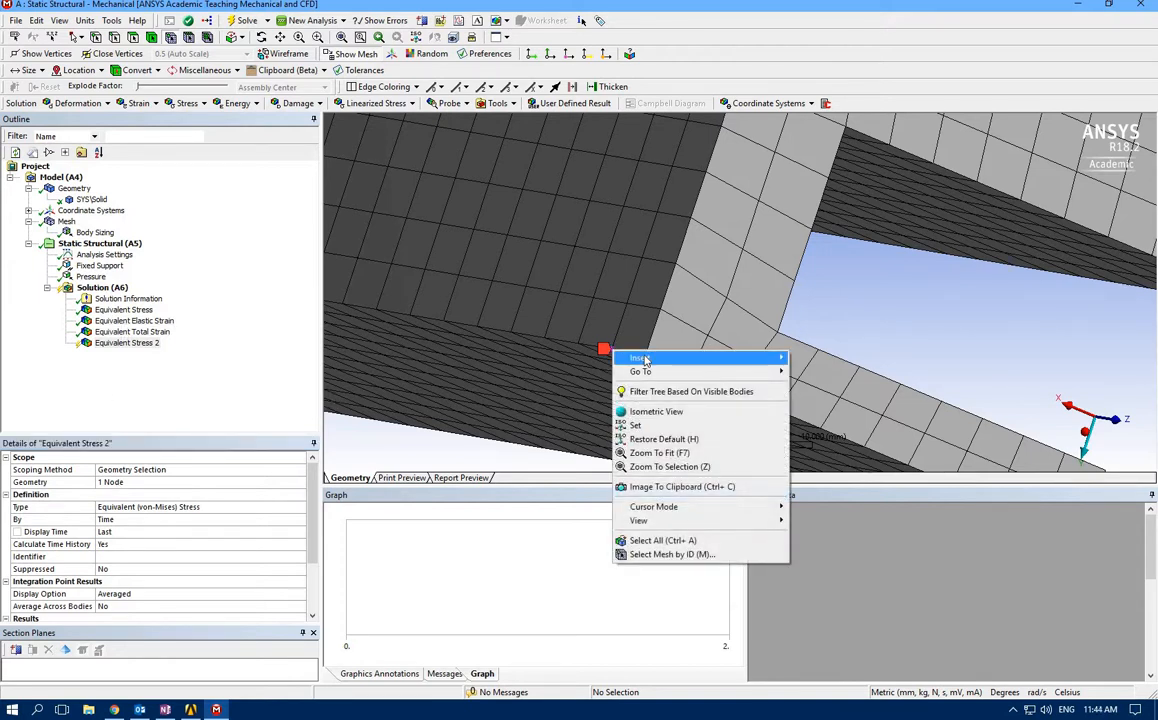
mouse_move(645, 358)
mouse_move(864, 374)
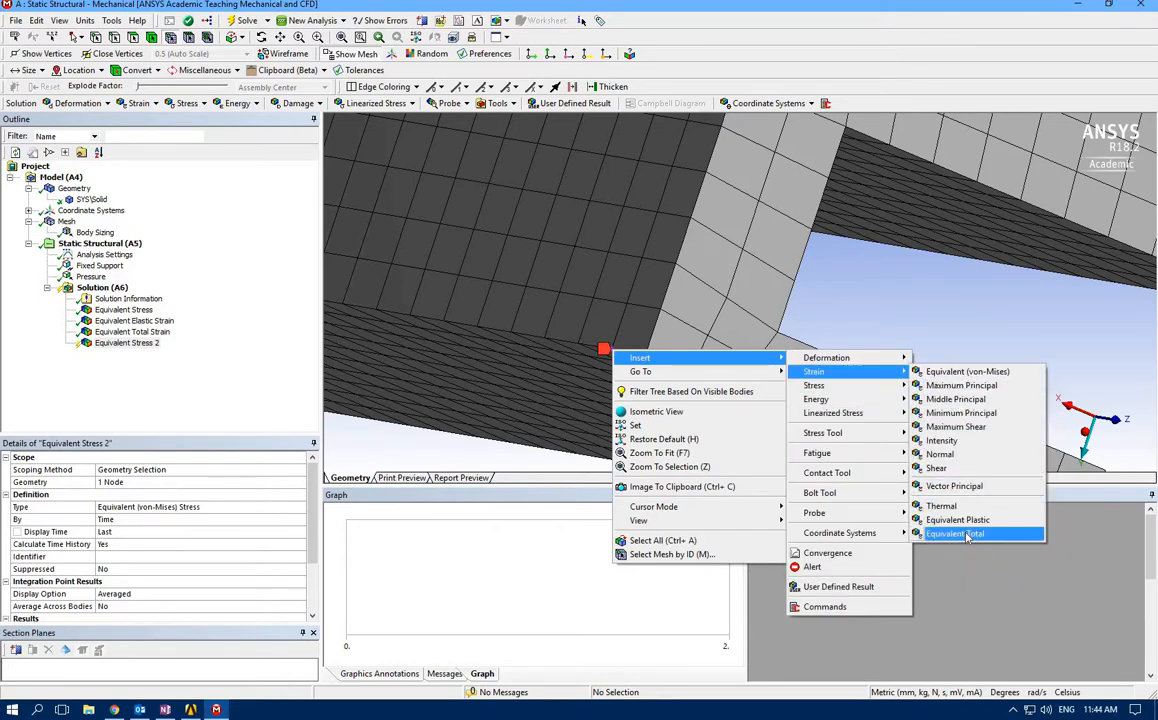
left_click(955, 534)
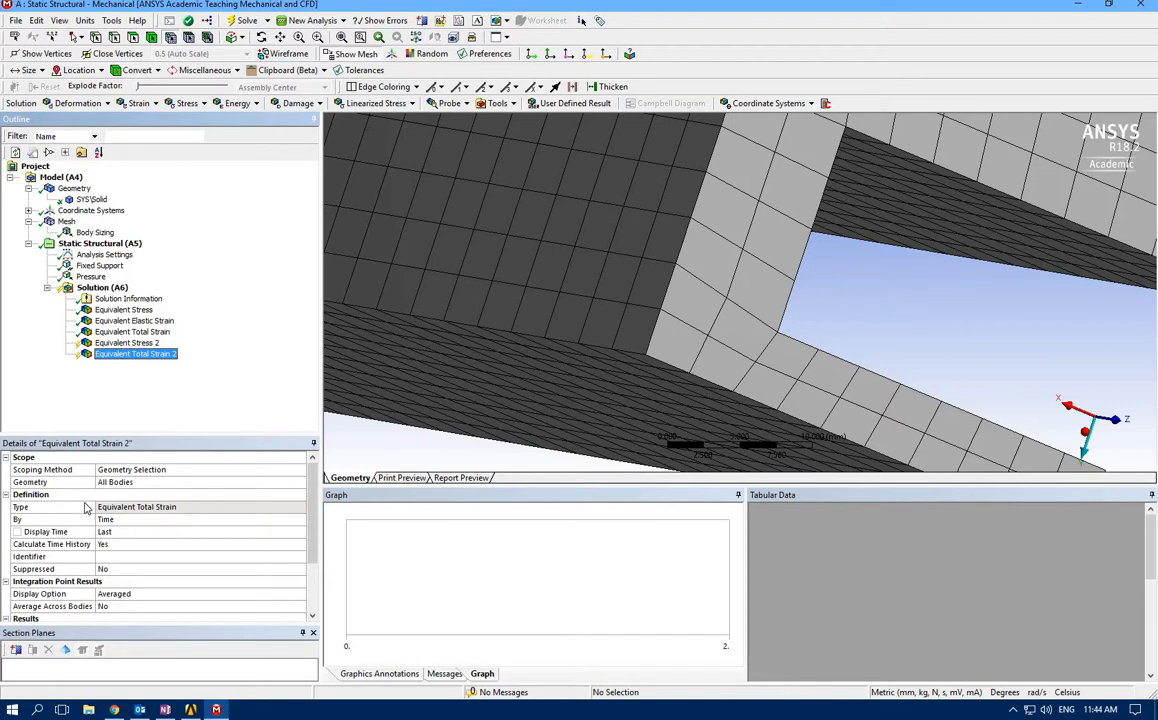
left_click(616, 352)
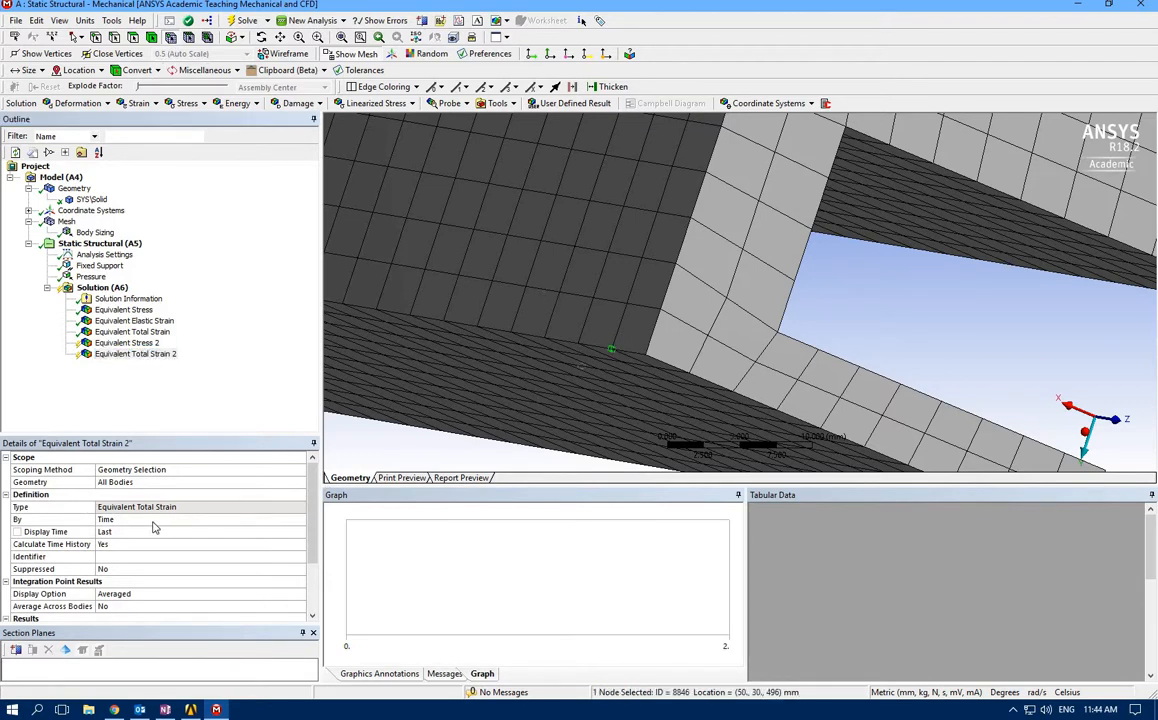
left_click(115, 484)
left_click(115, 483)
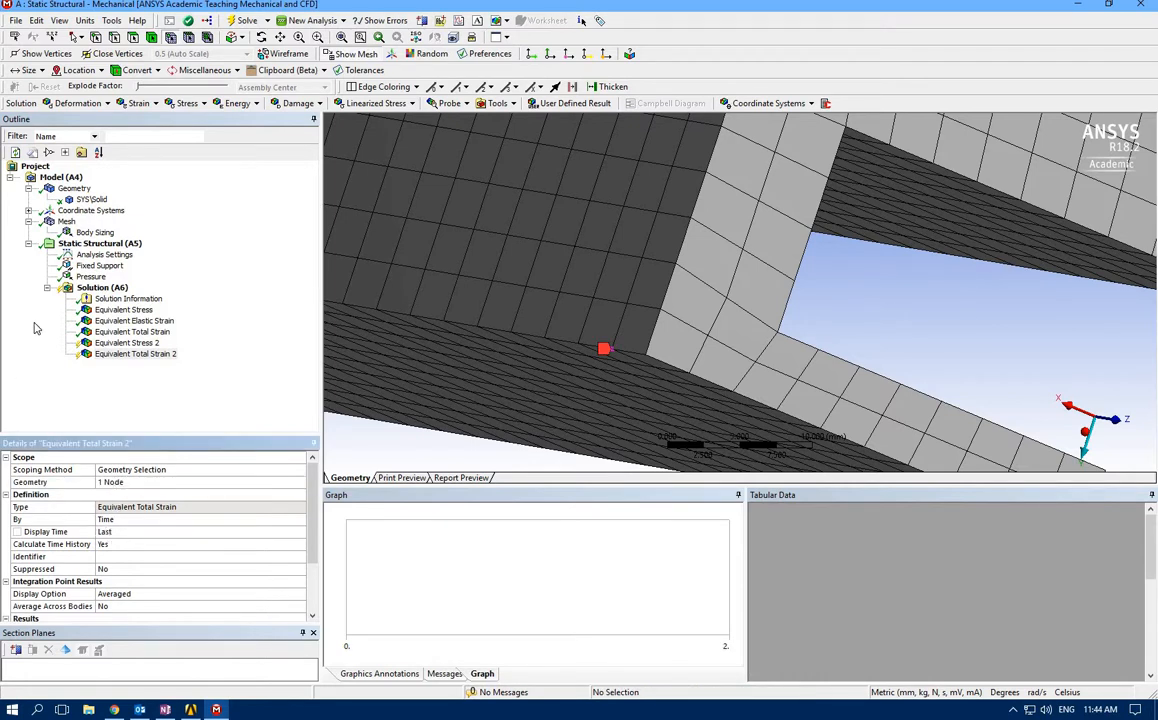
Evaluate the two node-scoped results and compare the strain and stress histories over time
left_click(243, 21)
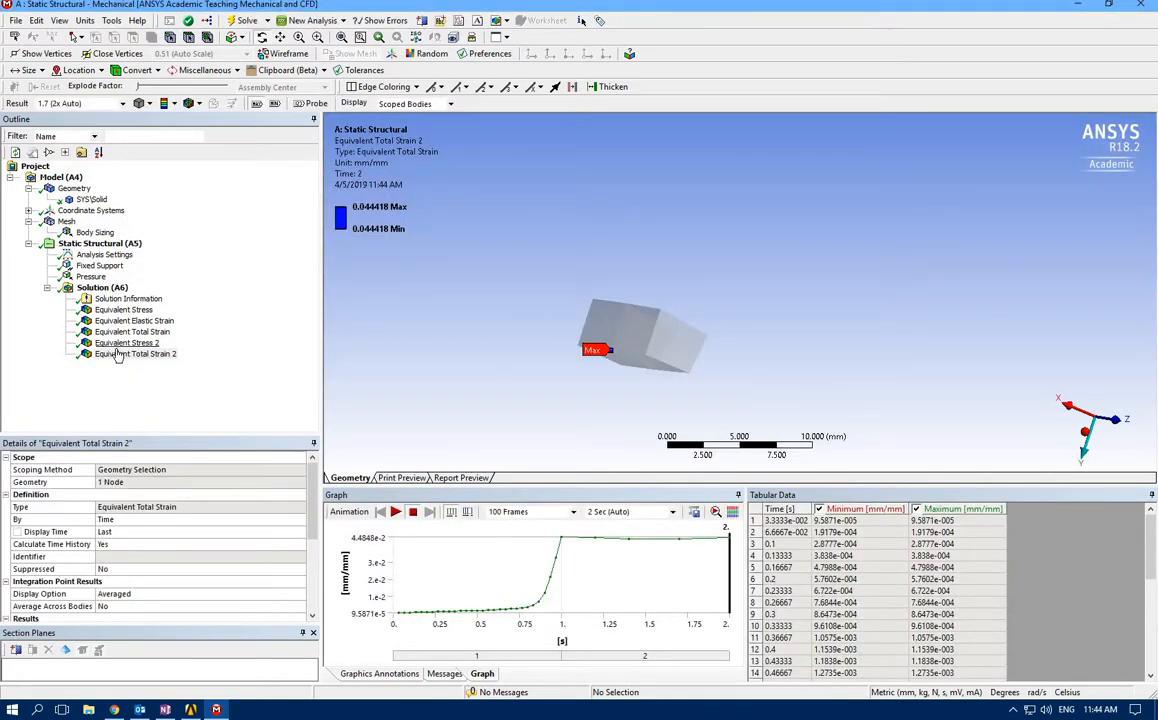
left_click(117, 346)
left_click(117, 354)
left_click(116, 345)
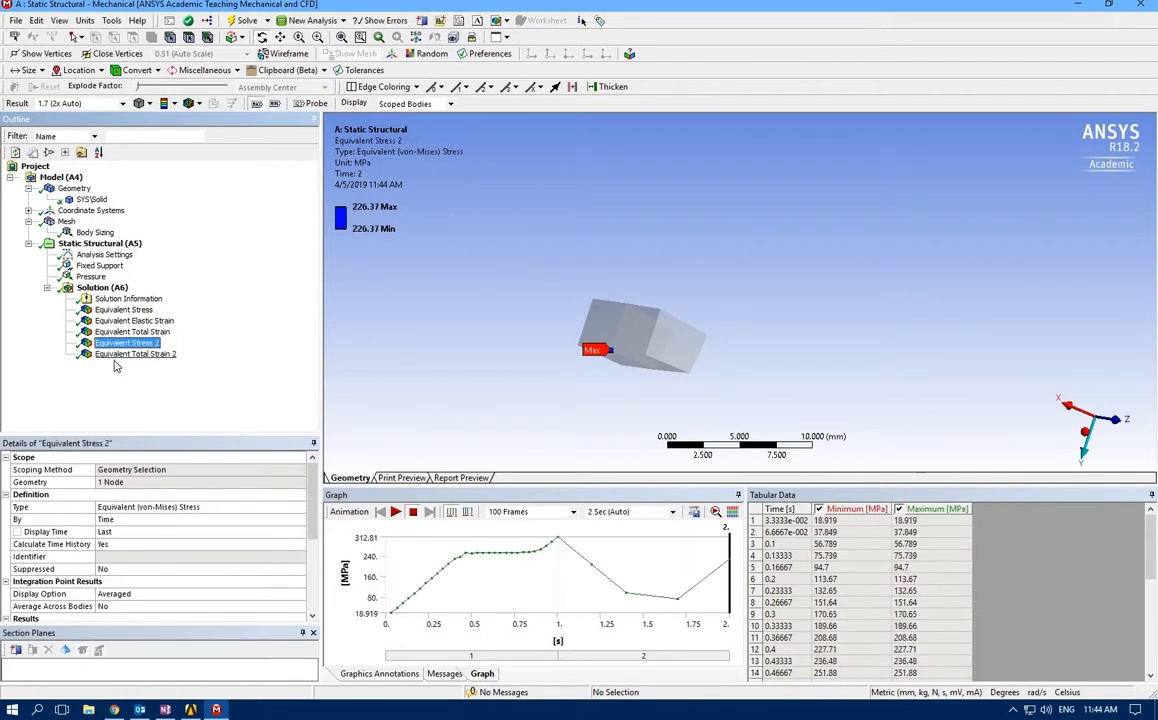
Create a chart from the node-scoped Equivalent Stress 2 and Equivalent Total Strain 2 results
left_click(118, 354)
left_click_drag(543, 358, 495, 362)
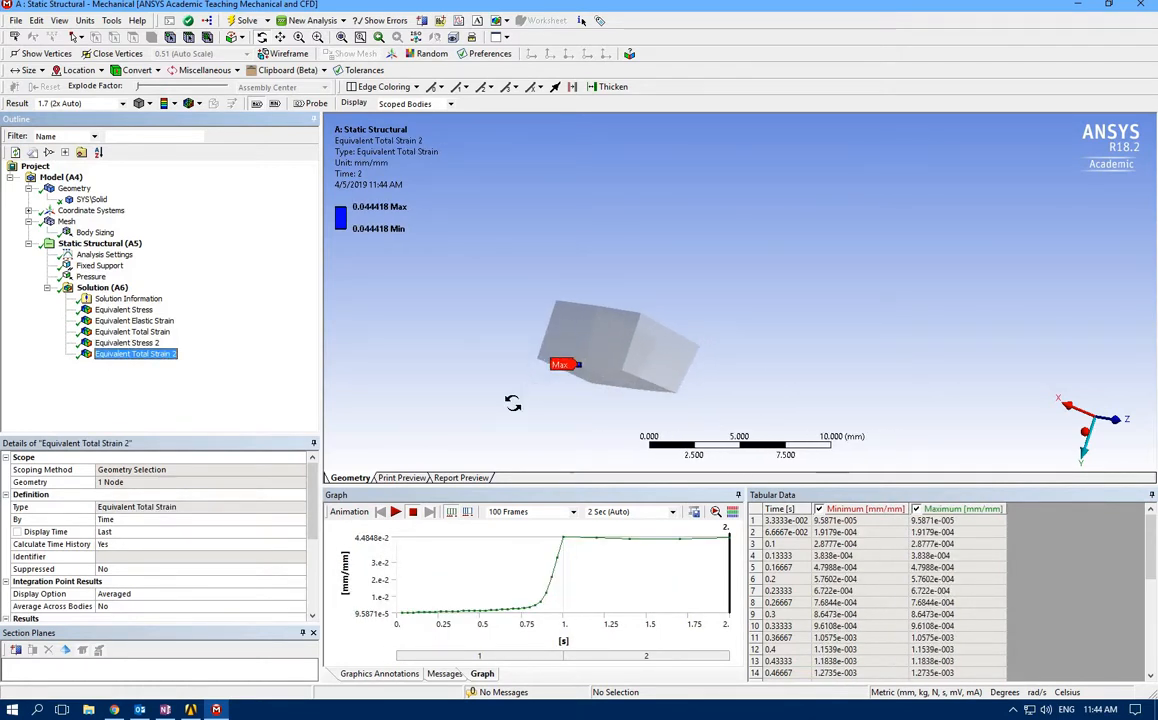
left_click(122, 343, "ctrl")
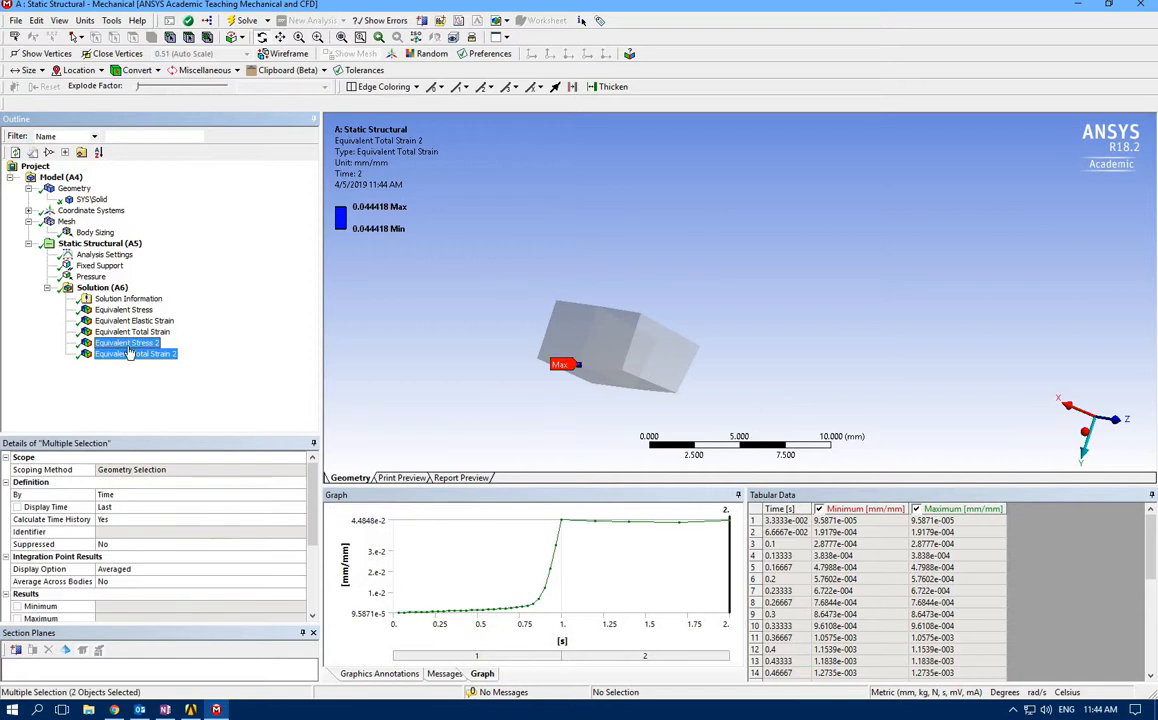
left_click(459, 21)
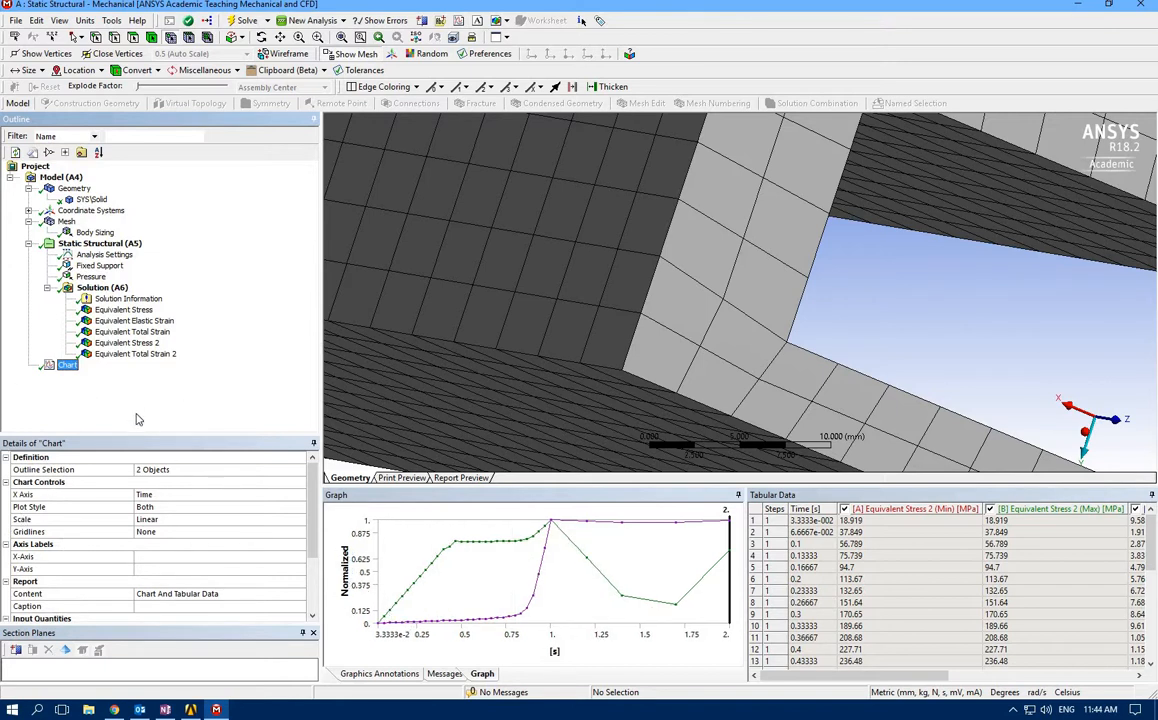
Set the chart's X axis to Equivalent Total Strain 2 (Max), checking the force-displacement diagram in the OneNote notes for reference
left_click(299, 497)
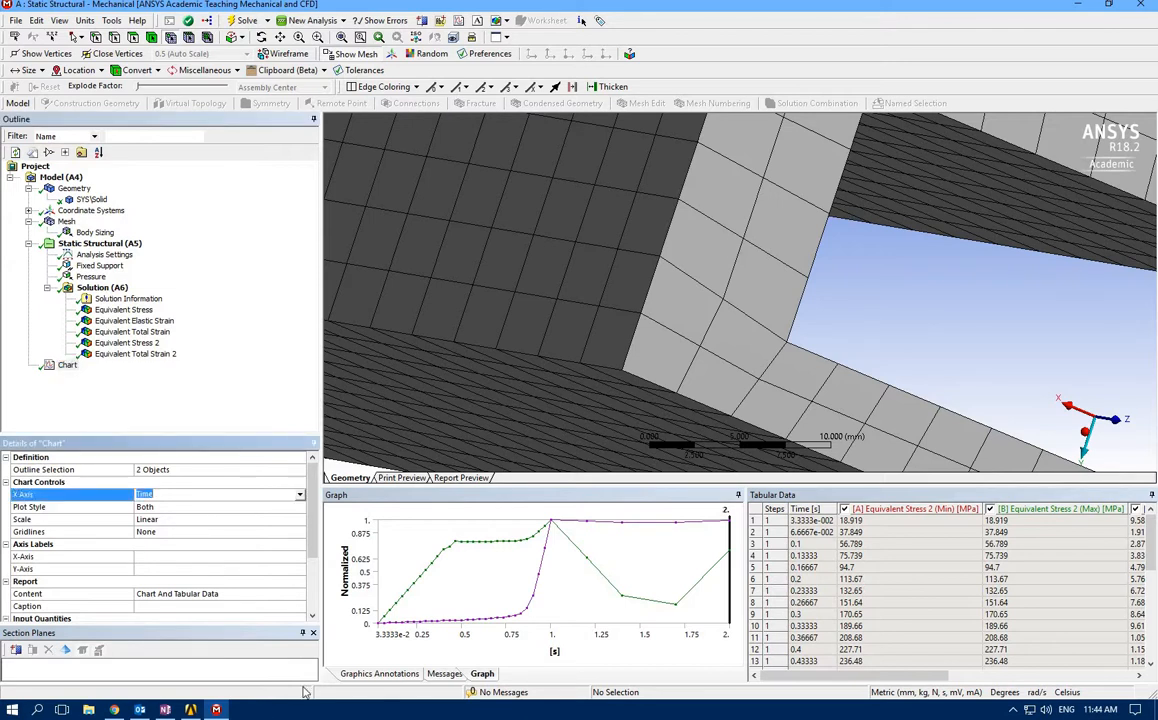
left_click(166, 710)
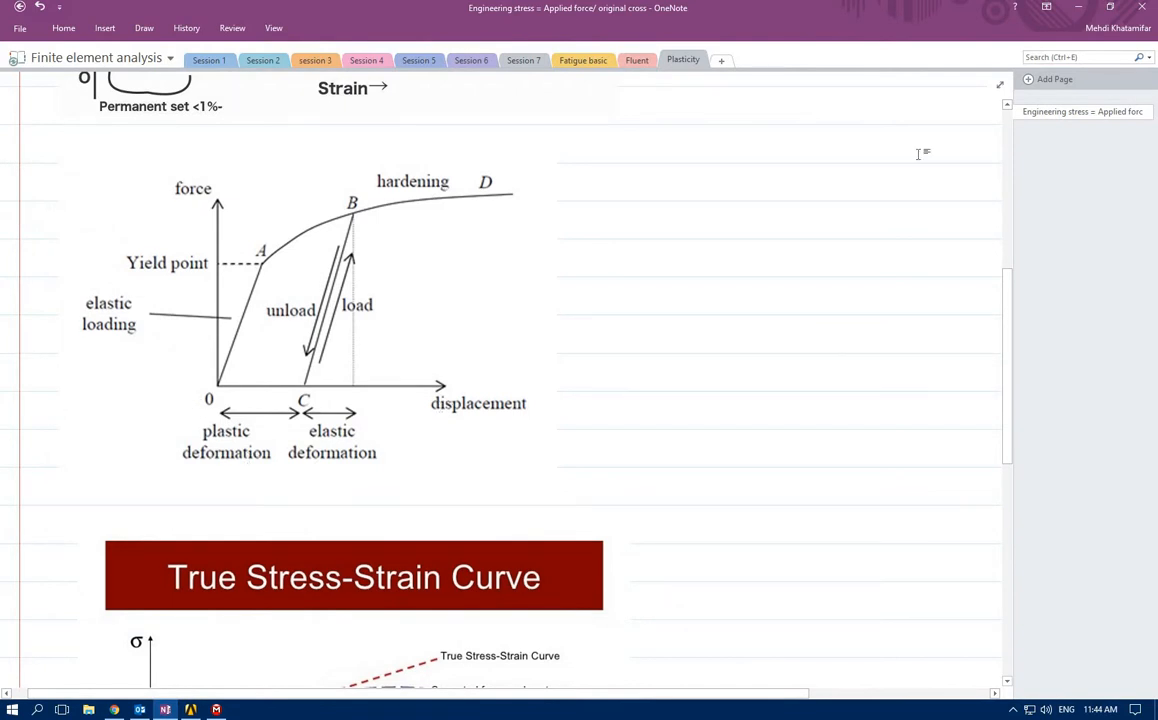
left_click(1081, 9)
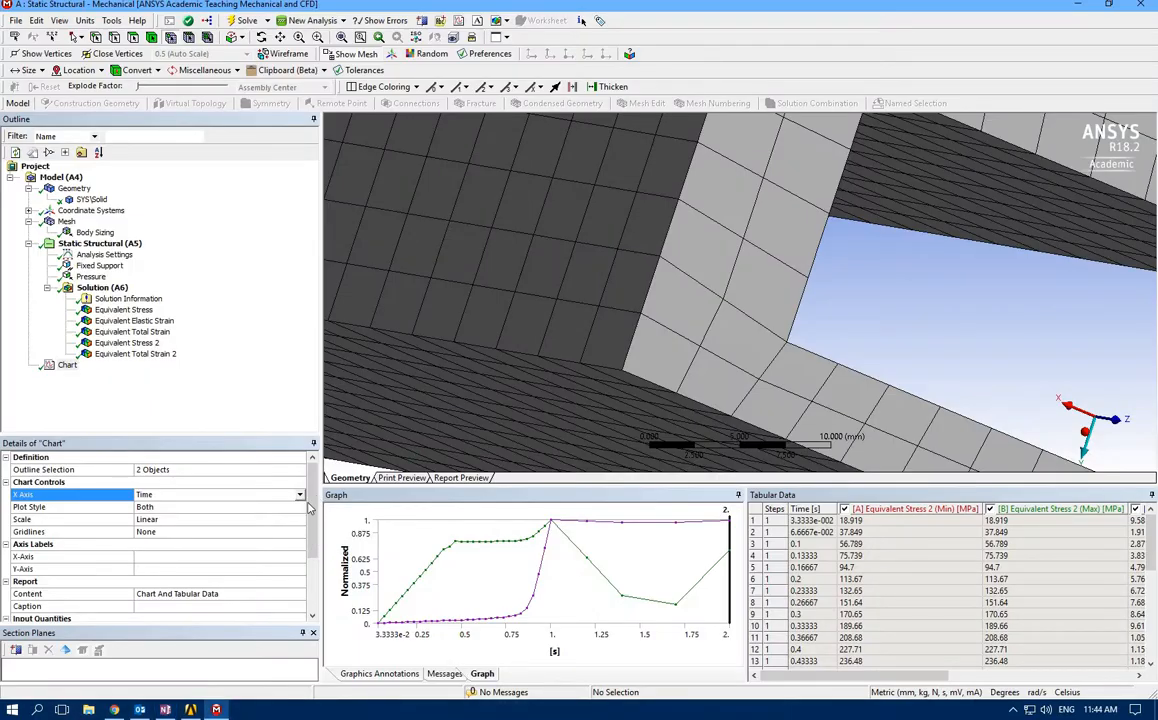
left_click(299, 495)
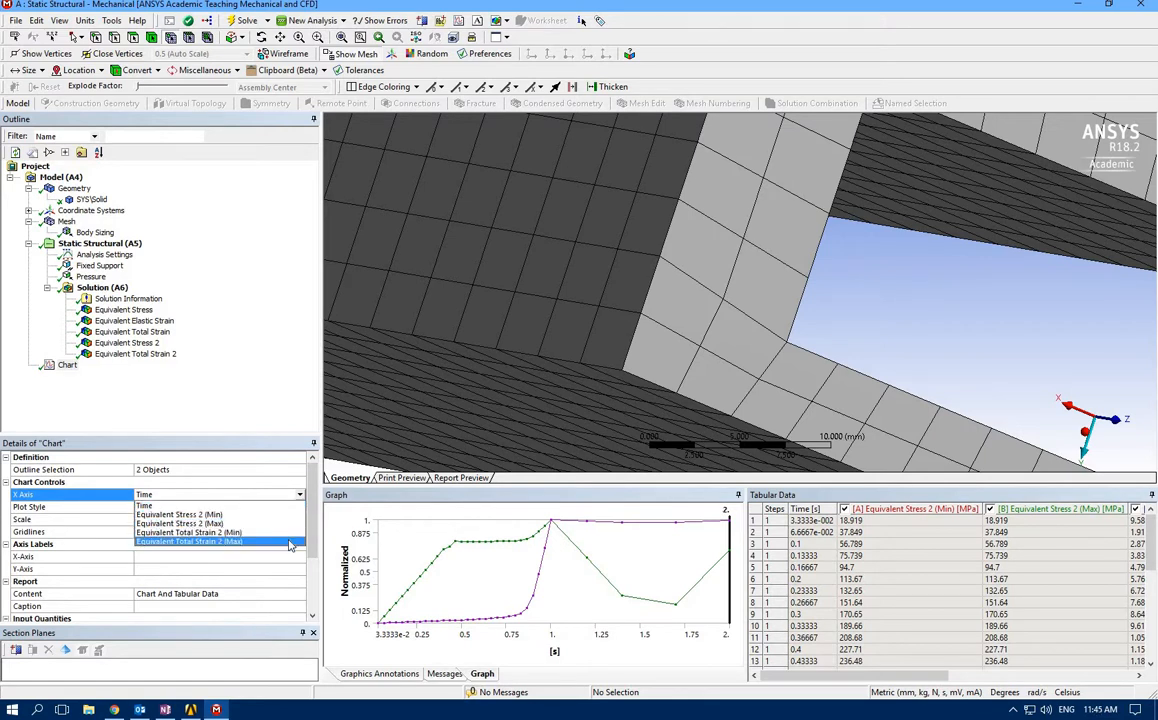
left_click(288, 542)
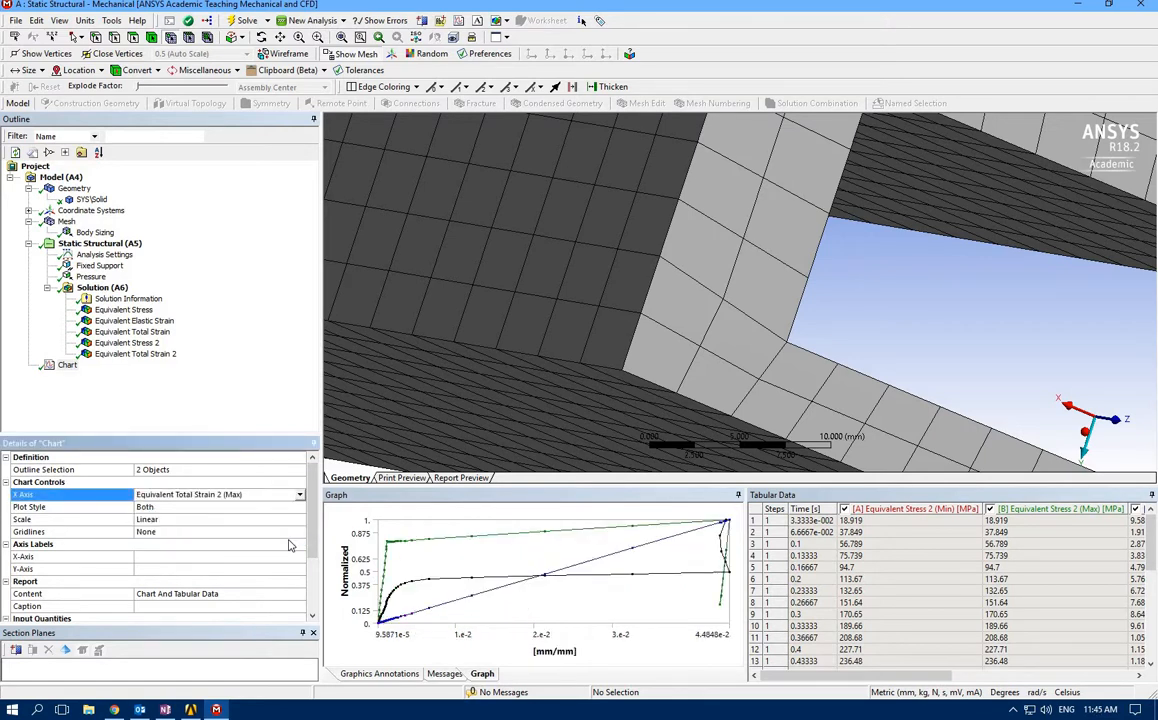
Omit Time, Equivalent Stress 2 (Min) and Equivalent Total Strain 2 (Min) from the chart
scroll(285, 546, "down", 3)
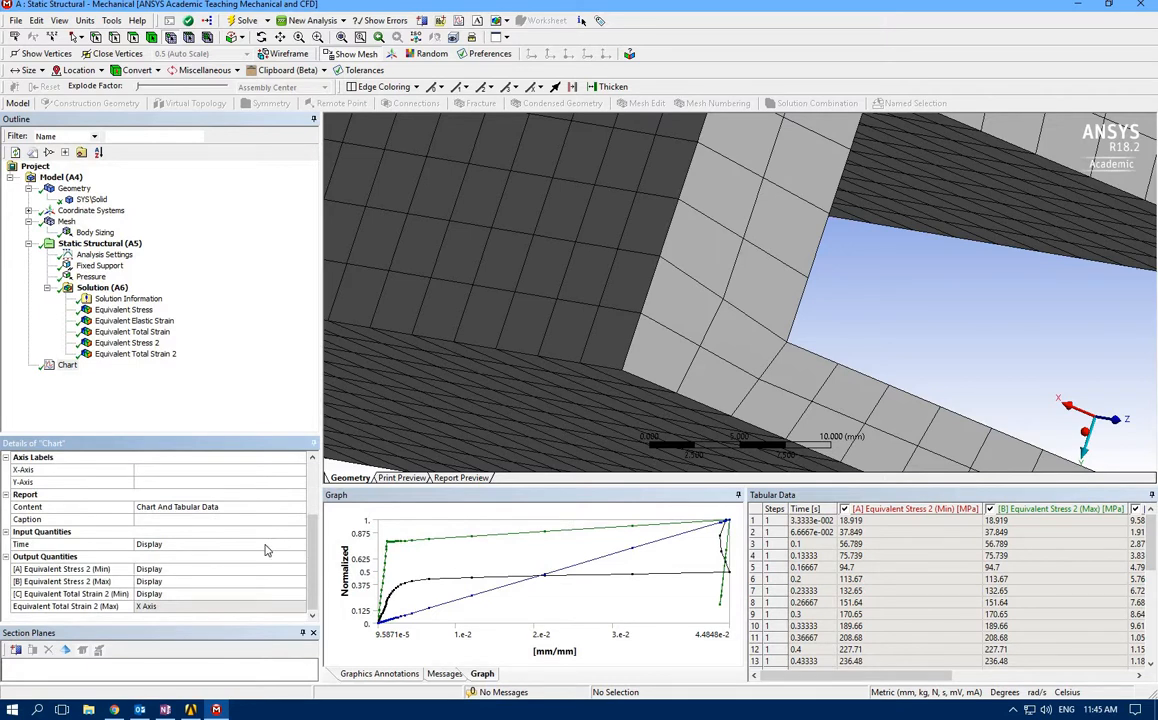
double_click(266, 546)
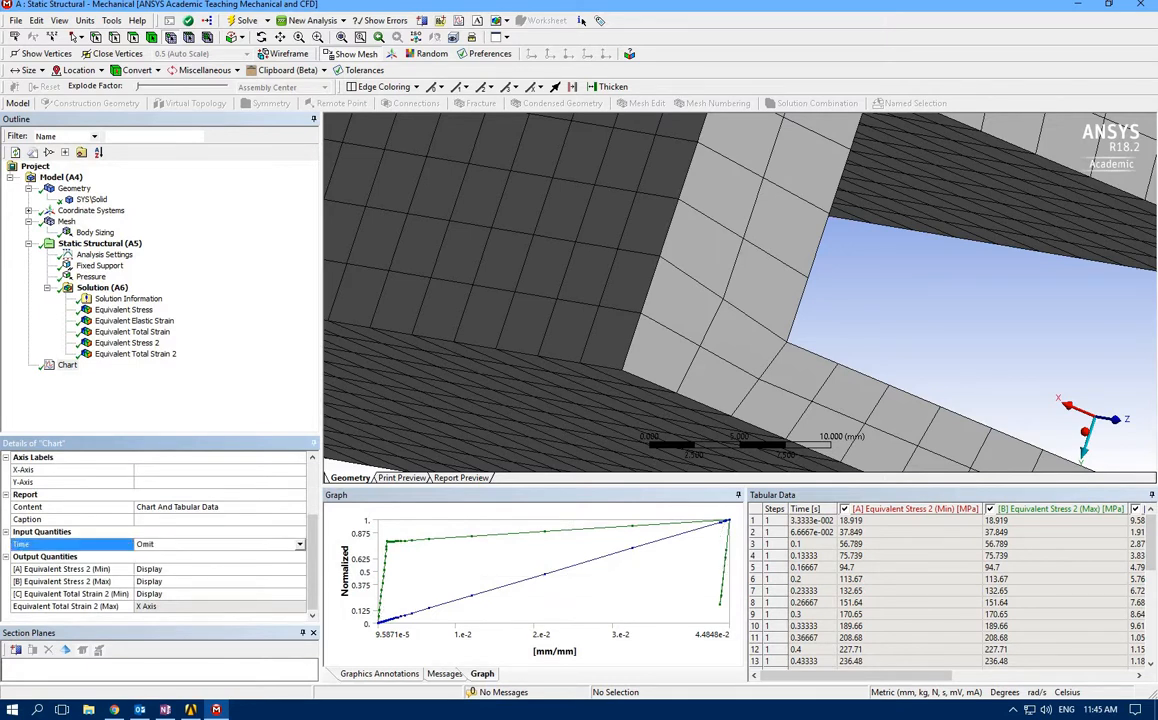
left_click(182, 570)
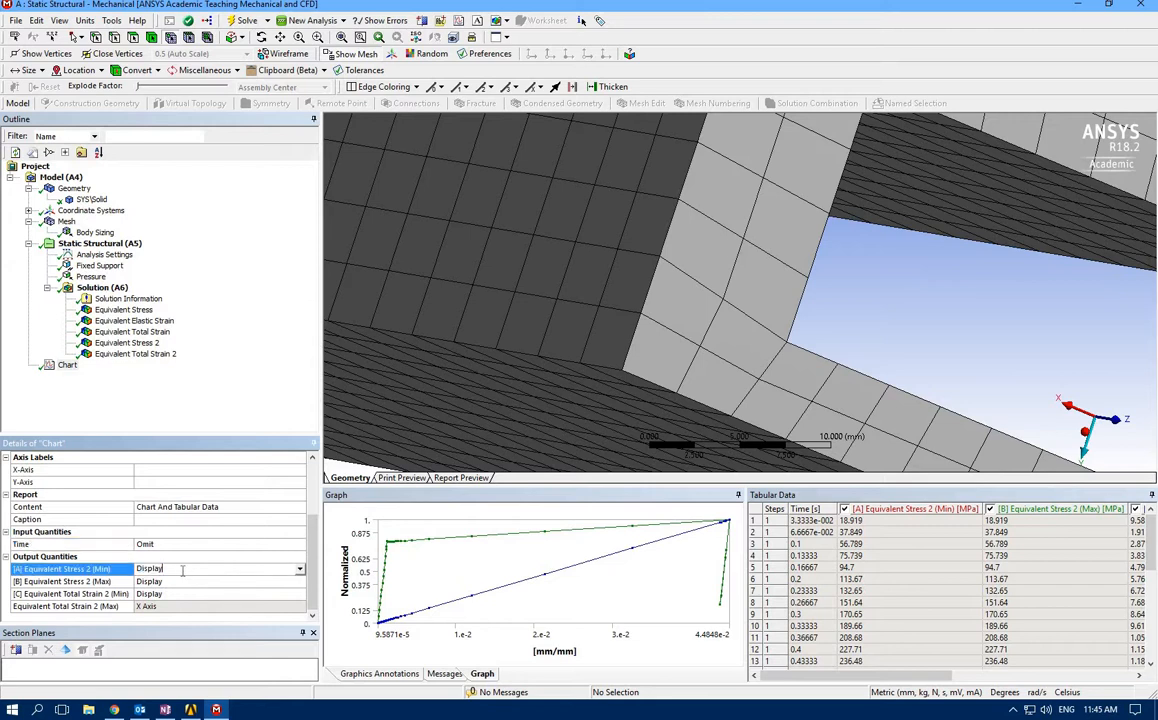
double_click(254, 570)
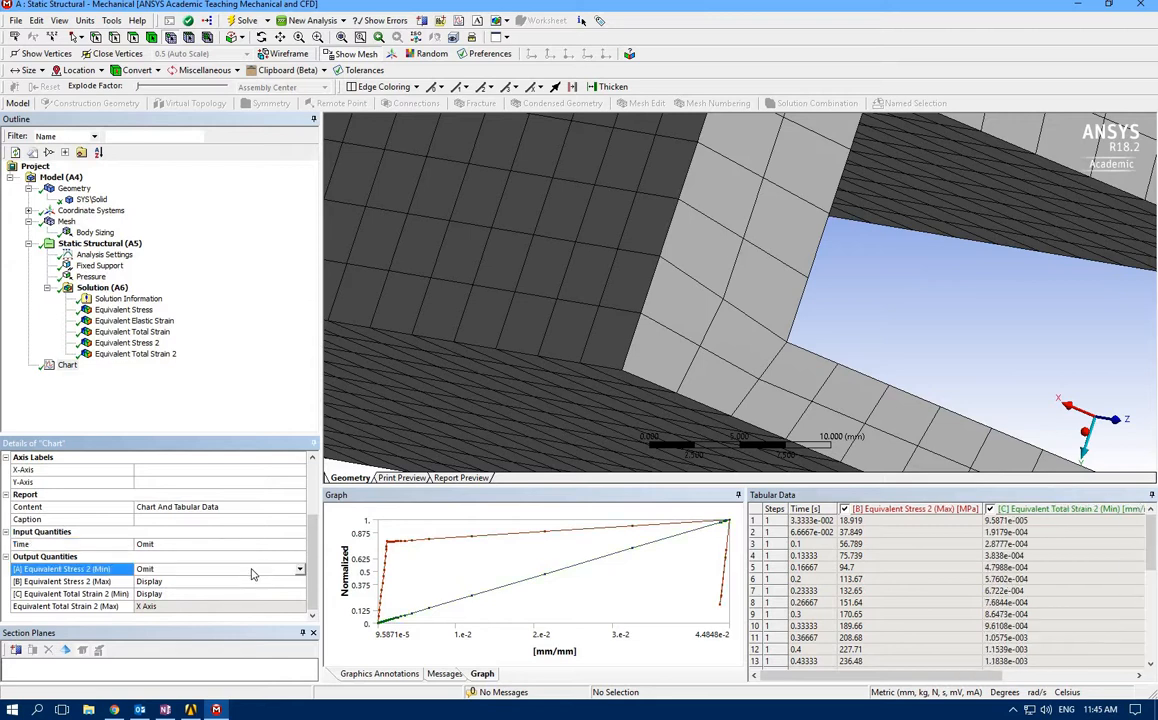
double_click(207, 595)
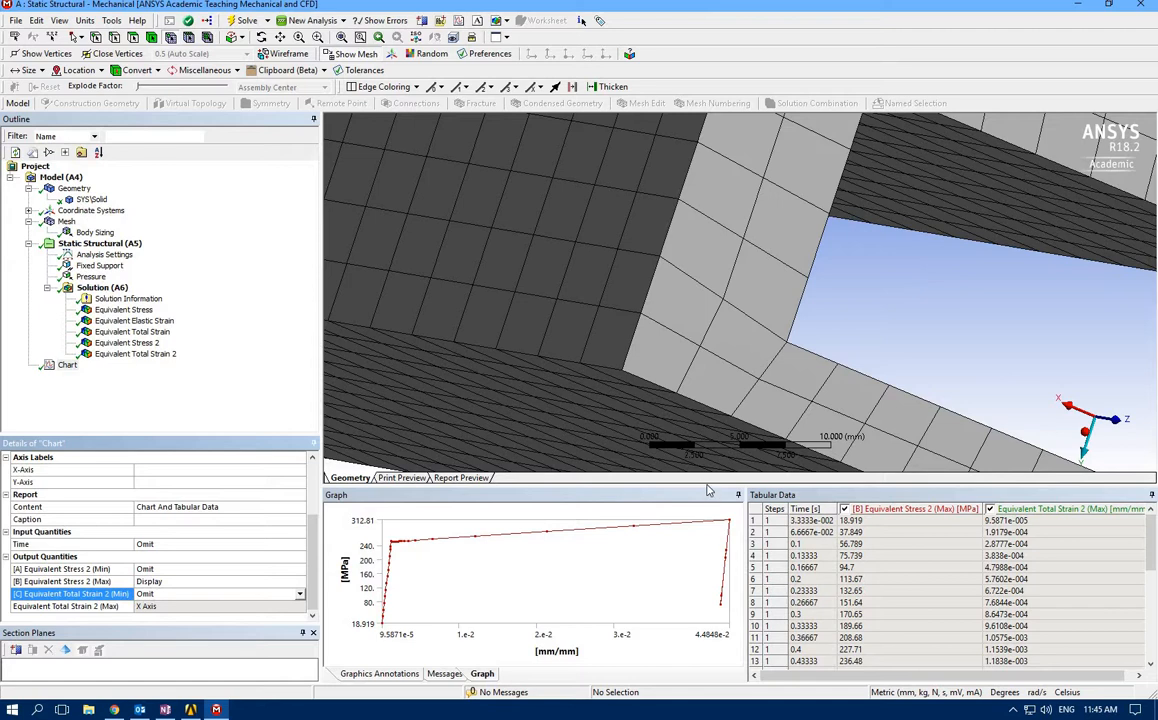
Enlarge the graph area to examine the loading and unloading stress-strain curve, and shrink it back
left_click(707, 494)
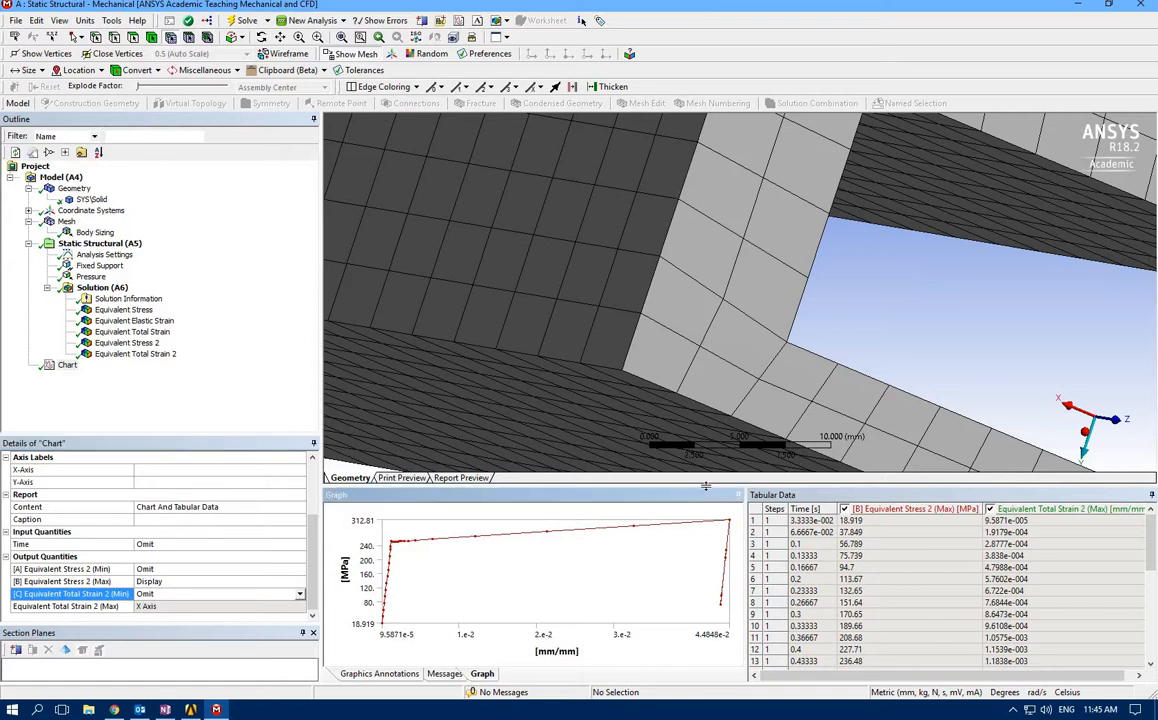
left_click_drag(714, 384, 717, 353)
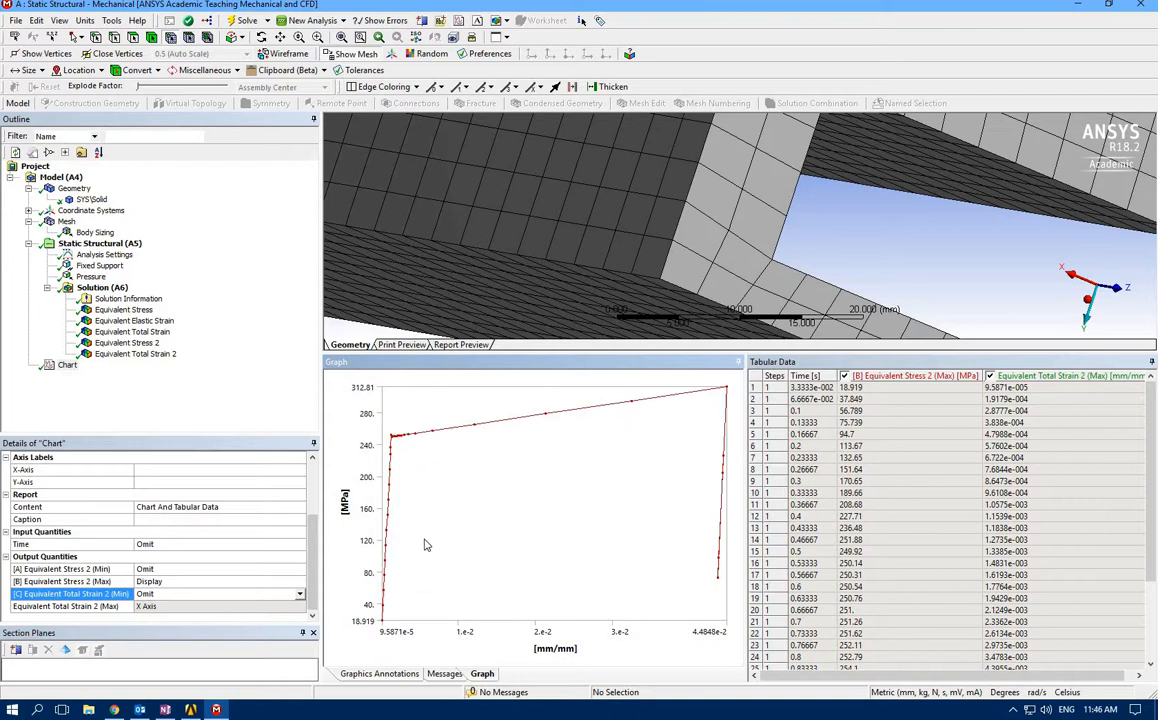
scroll(532, 223, "up", 3)
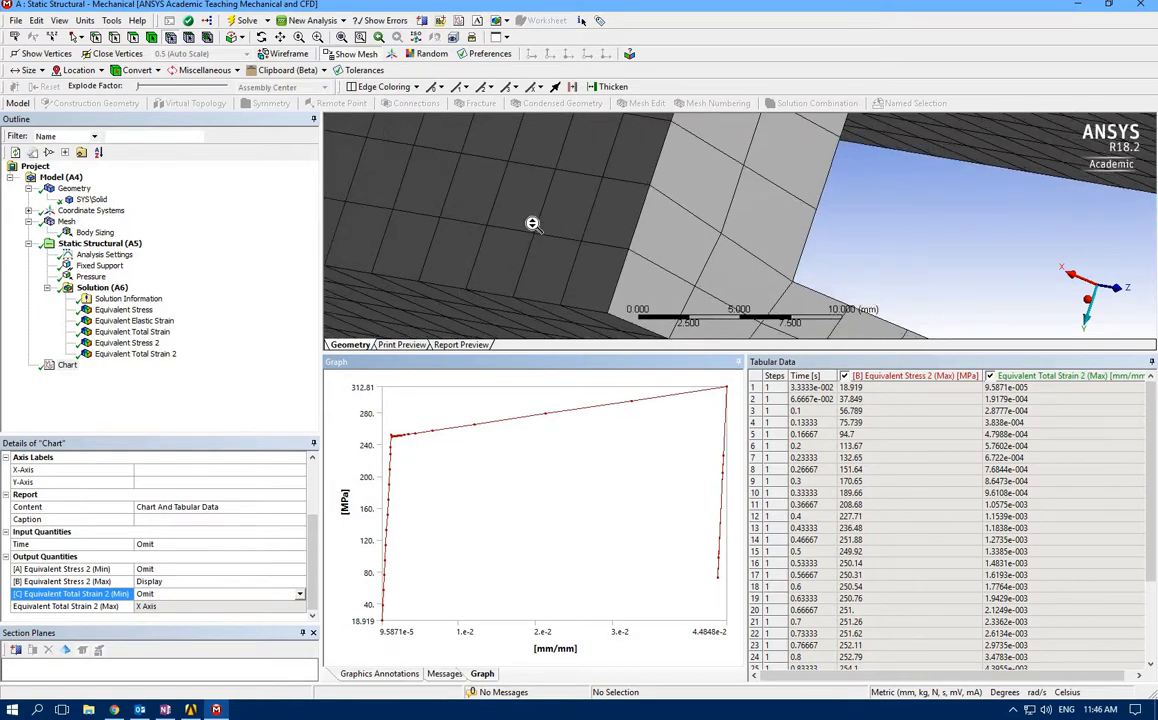
scroll(532, 223, "down", 5)
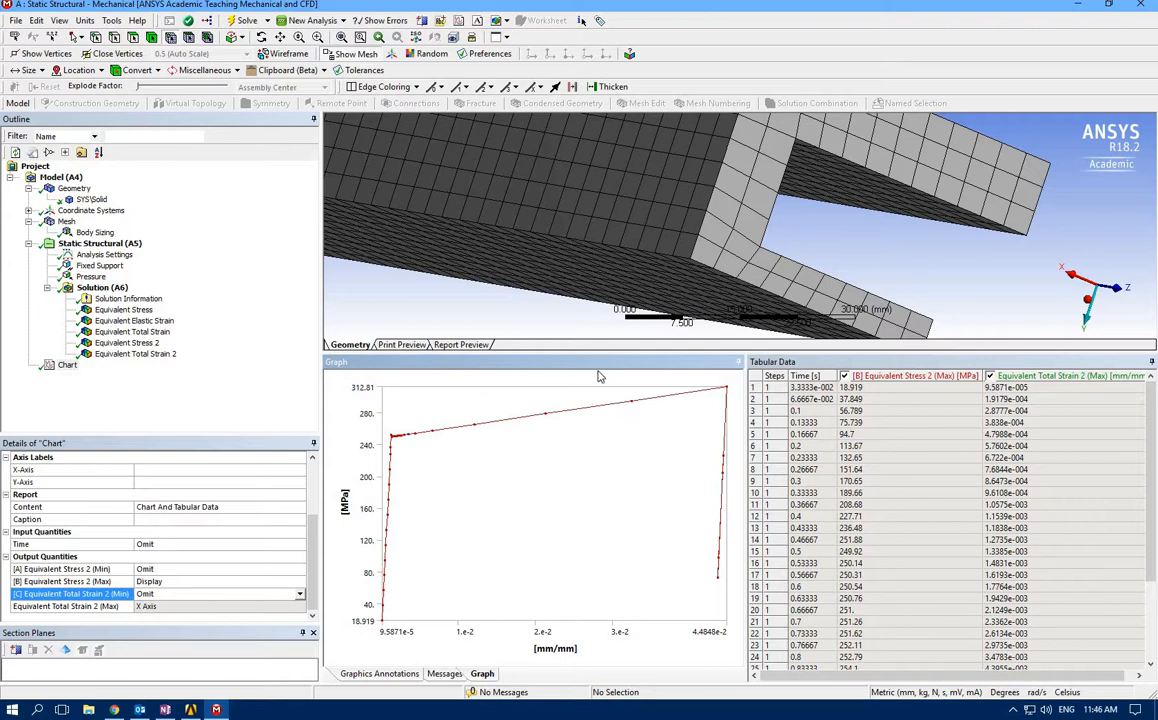
left_click_drag(618, 353, 618, 482)
scroll(826, 279, "up", 3)
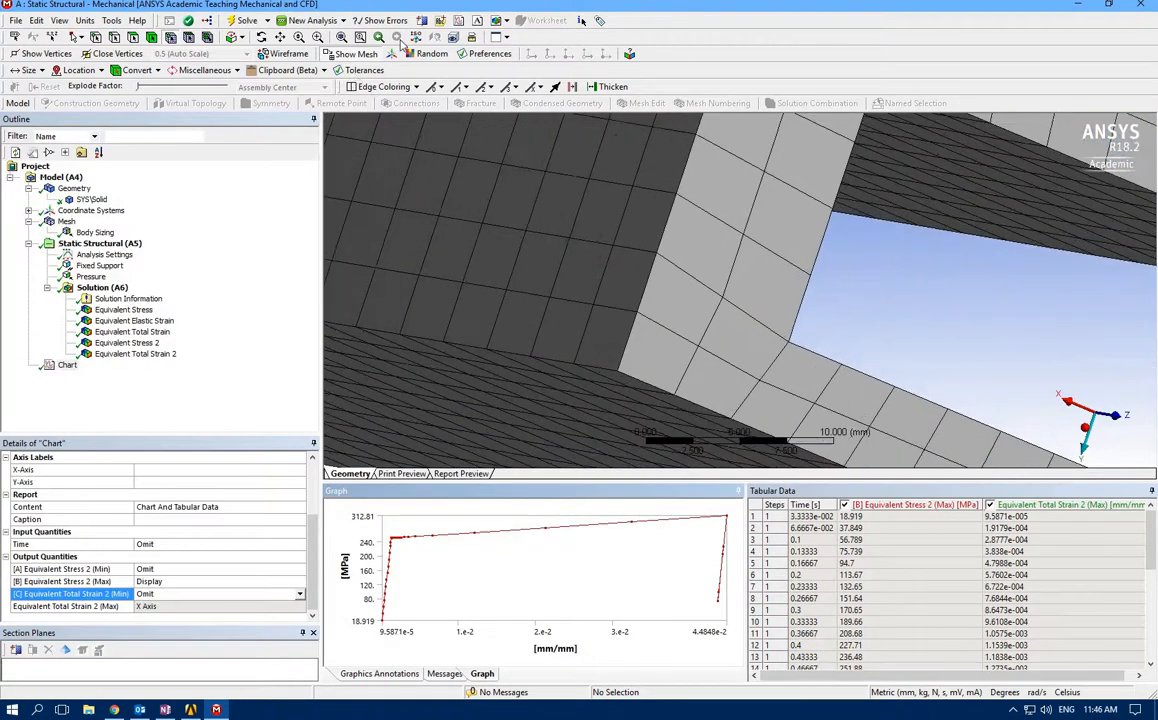
Display the original Equivalent Stress result on the whole beam, play its animation over both load steps and stop it
left_click(342, 37)
middle_click_drag(956, 357, 765, 345)
left_click(342, 37)
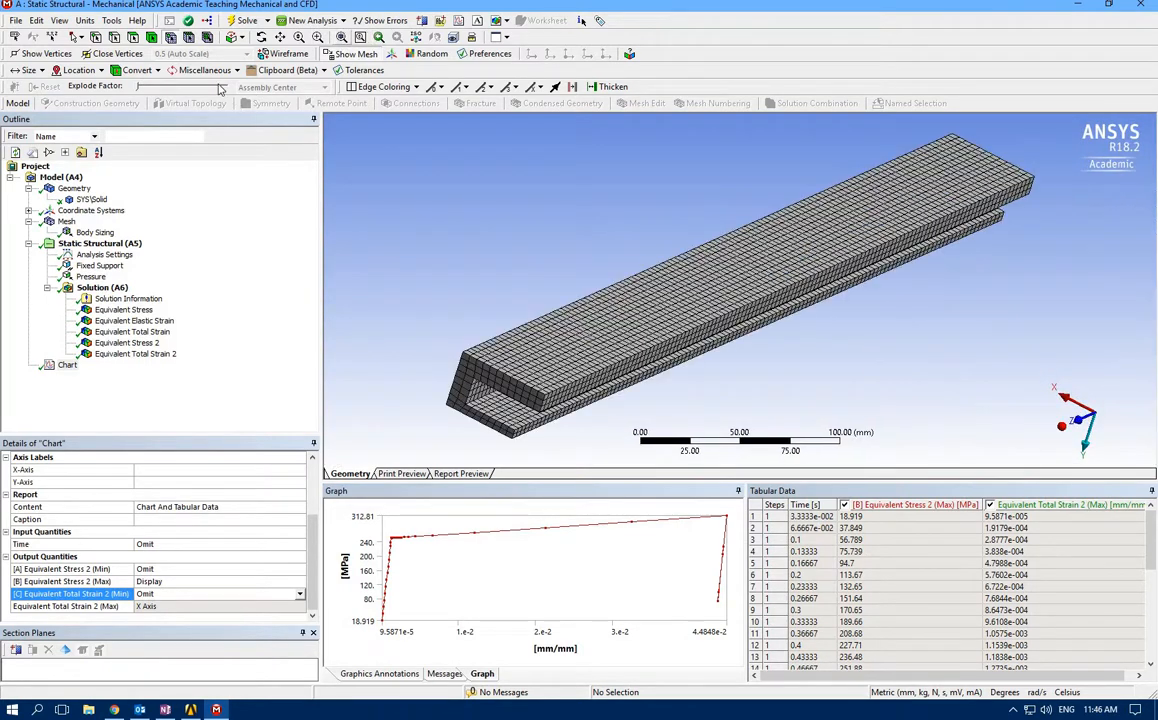
left_click(124, 310)
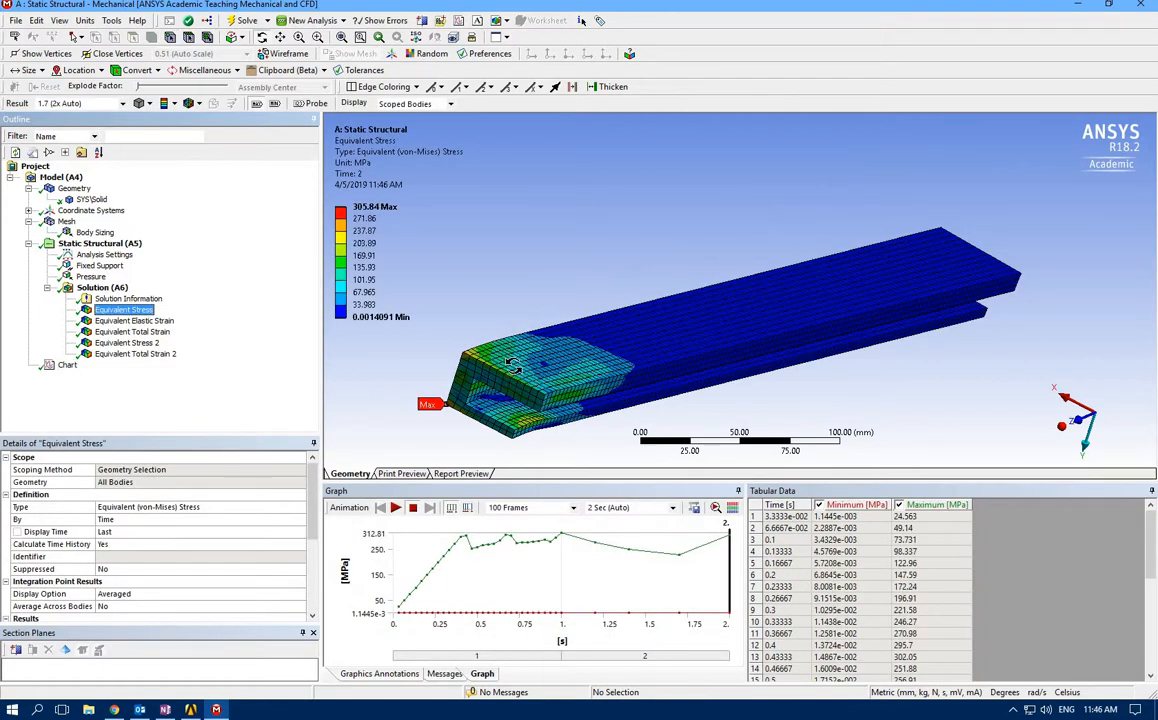
middle_click_drag(474, 340, 425, 375)
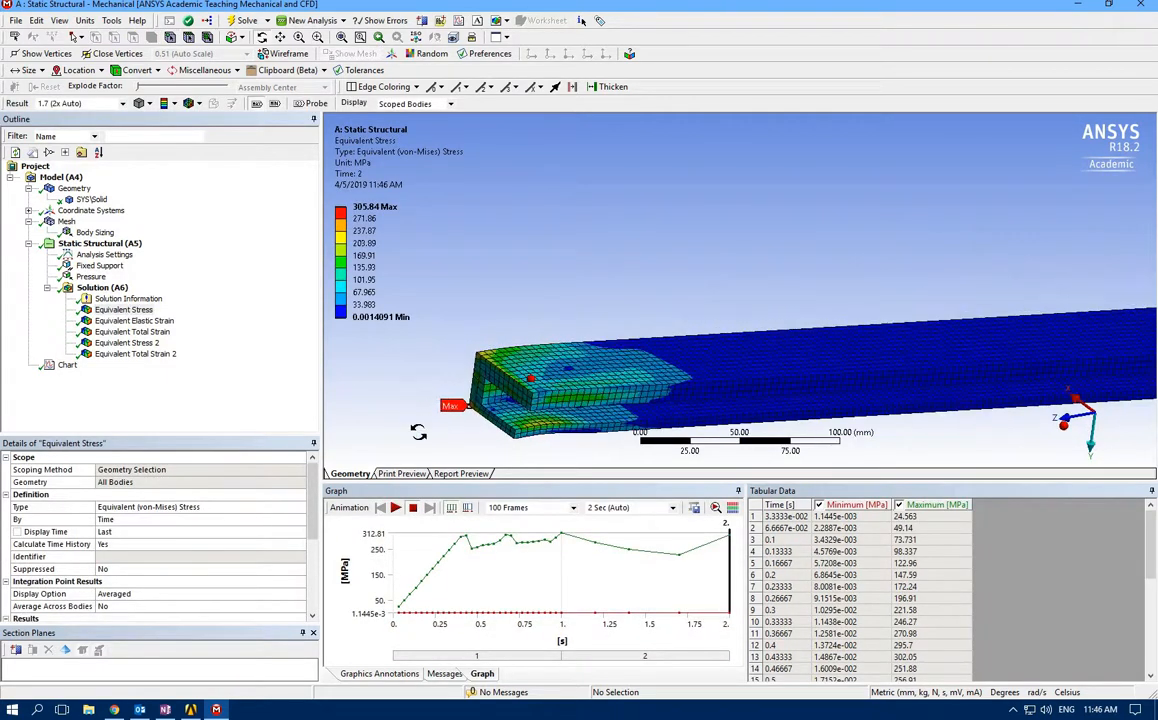
left_click(396, 508)
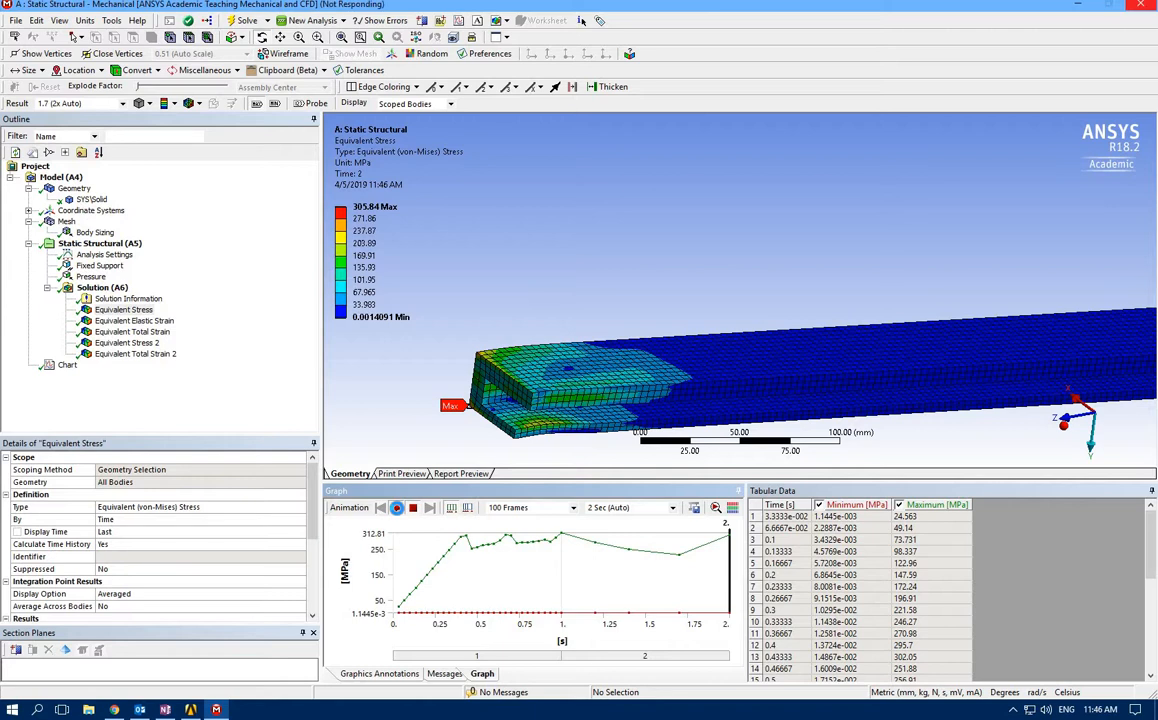
left_click(413, 508)
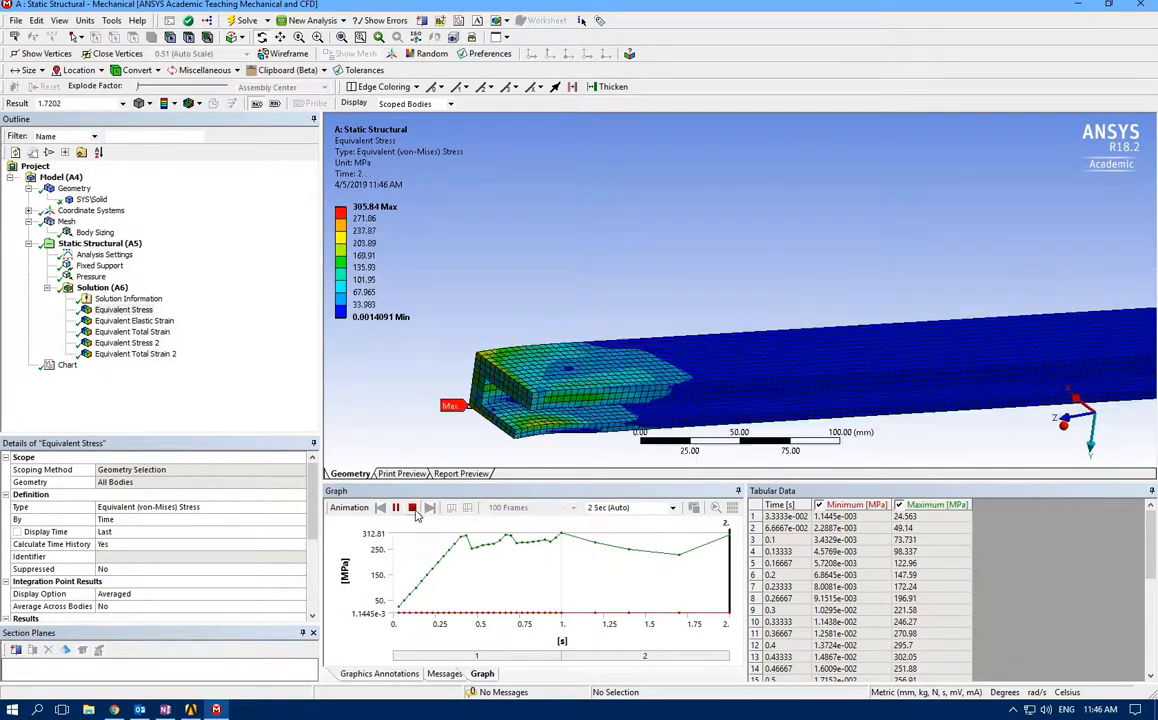
left_click(1013, 709)
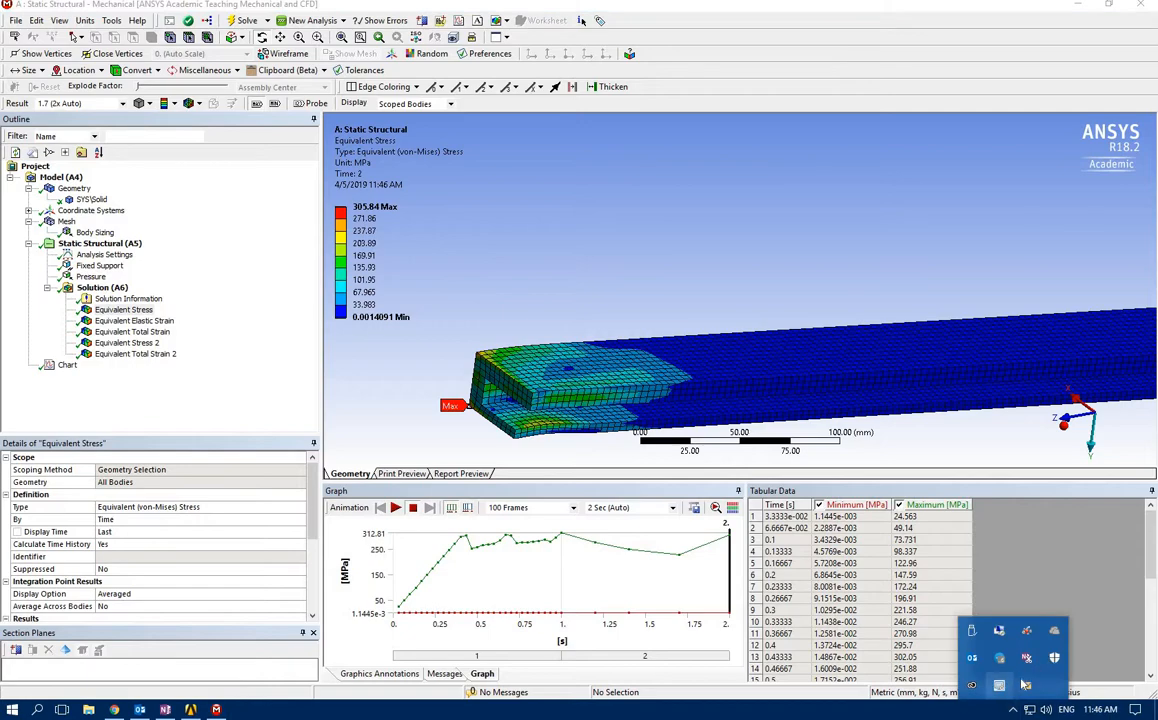